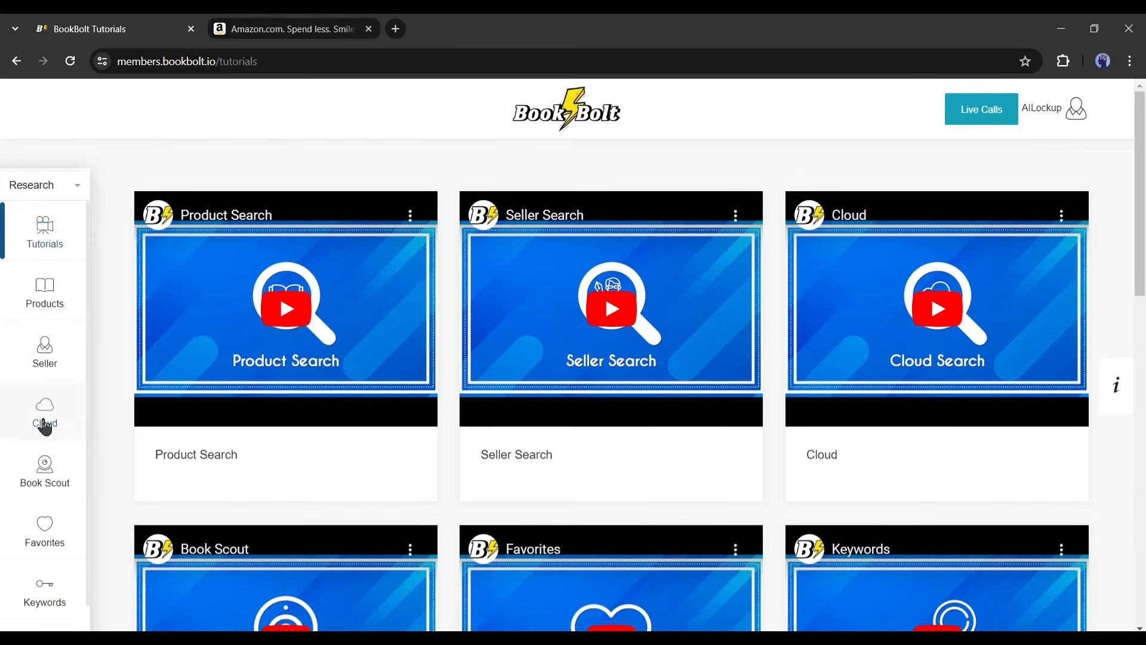
Open the Cloud research tool and search the Top 100 bestsellers in the Journal category
{"action": "left_click", "coordinate": [45, 424]}
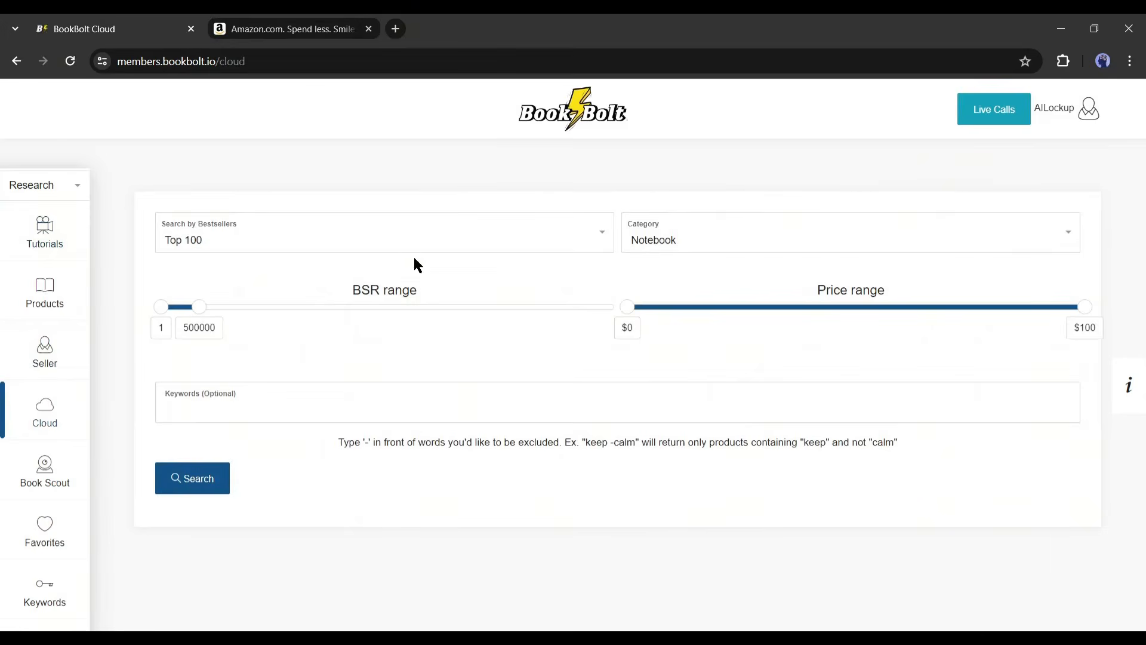
{"action": "left_click", "coordinate": [679, 245]}
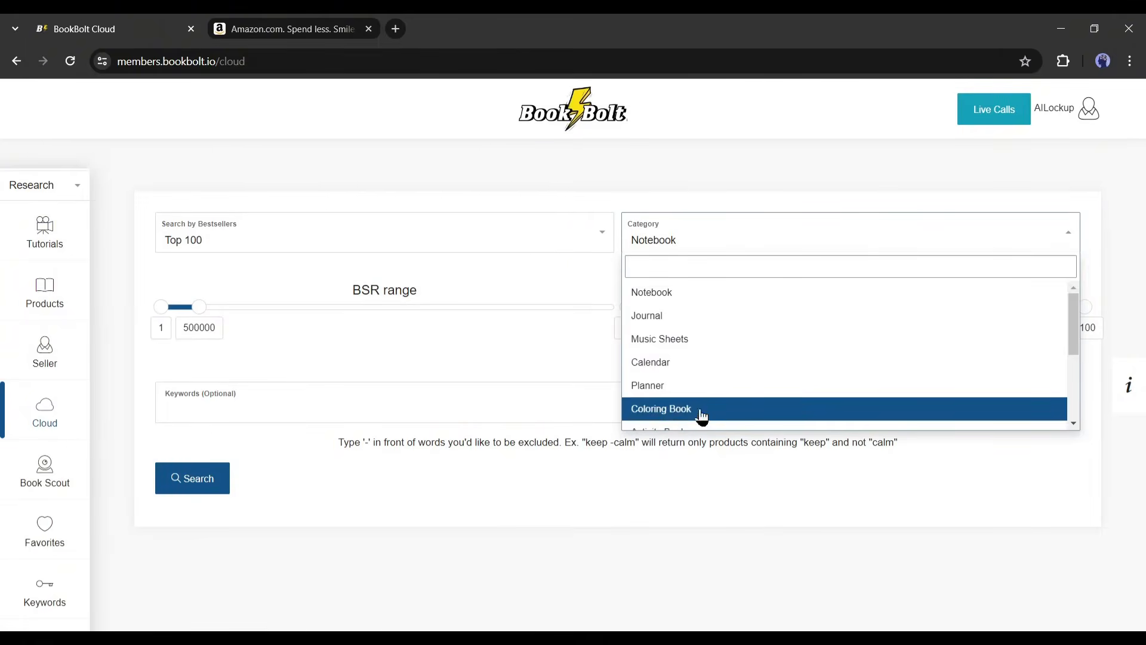
{"action": "scroll", "coordinate": [685, 404], "scroll_direction": "down", "scroll_amount": 1}
{"action": "scroll", "coordinate": [686, 403], "scroll_direction": "down", "scroll_amount": 3}
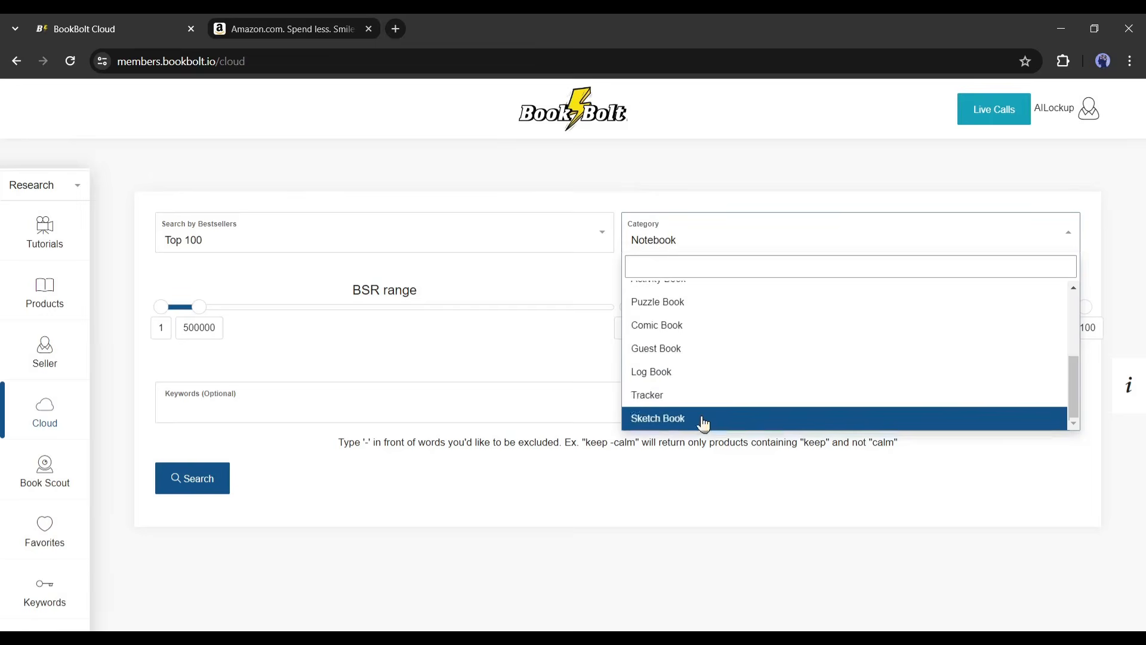
{"action": "scroll", "coordinate": [703, 420], "scroll_direction": "up", "scroll_amount": 4}
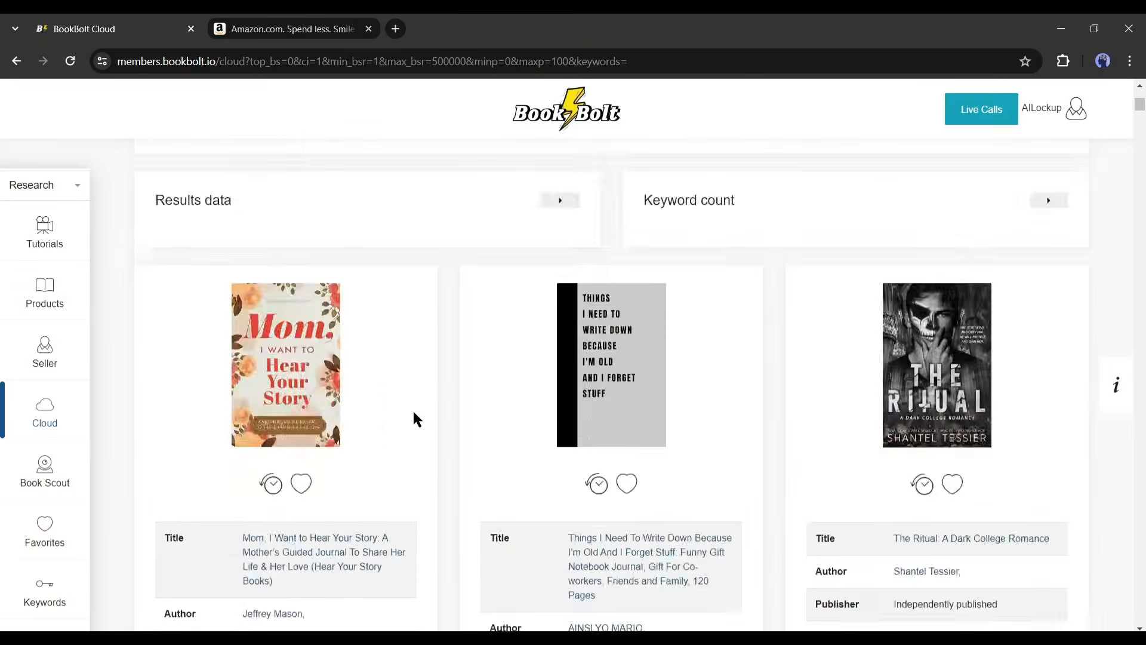
Search the Journal category bestsellers with the keyword "gratitude Journal"
{"action": "scroll", "coordinate": [413, 417], "scroll_direction": "down", "scroll_amount": 4}
{"action": "scroll", "coordinate": [954, 384], "scroll_direction": "up", "scroll_amount": 3}
{"action": "scroll", "coordinate": [236, 343], "scroll_direction": "down", "scroll_amount": 5}
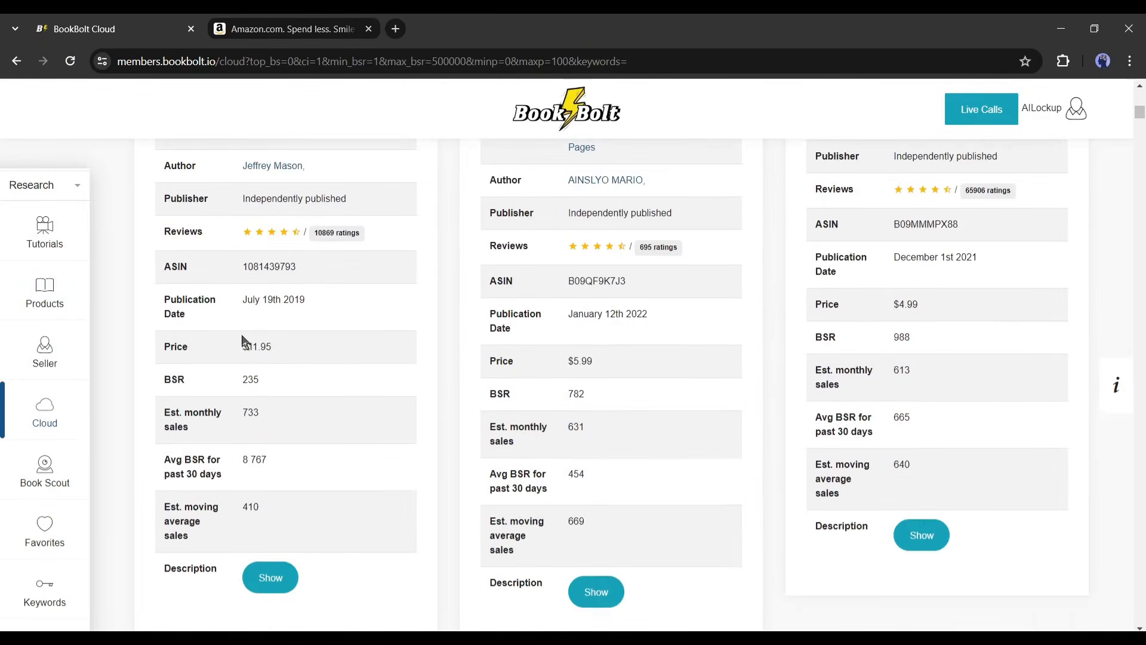
{"action": "scroll", "coordinate": [880, 418], "scroll_direction": "up", "scroll_amount": 5}
{"action": "scroll", "coordinate": [302, 492], "scroll_direction": "down", "scroll_amount": 4}
{"action": "scroll", "coordinate": [503, 244], "scroll_direction": "up", "scroll_amount": 10}
{"action": "left_click", "coordinate": [255, 391]}
{"action": "type", "text": "gratitude Journal"}
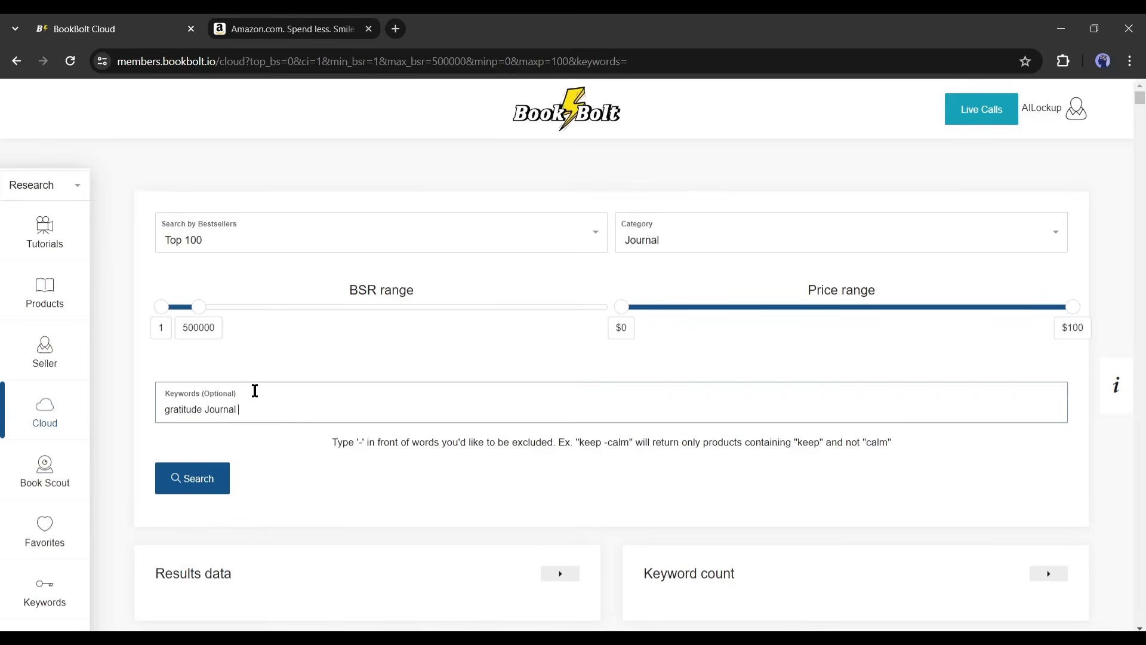
{"action": "left_click", "coordinate": [224, 478]}
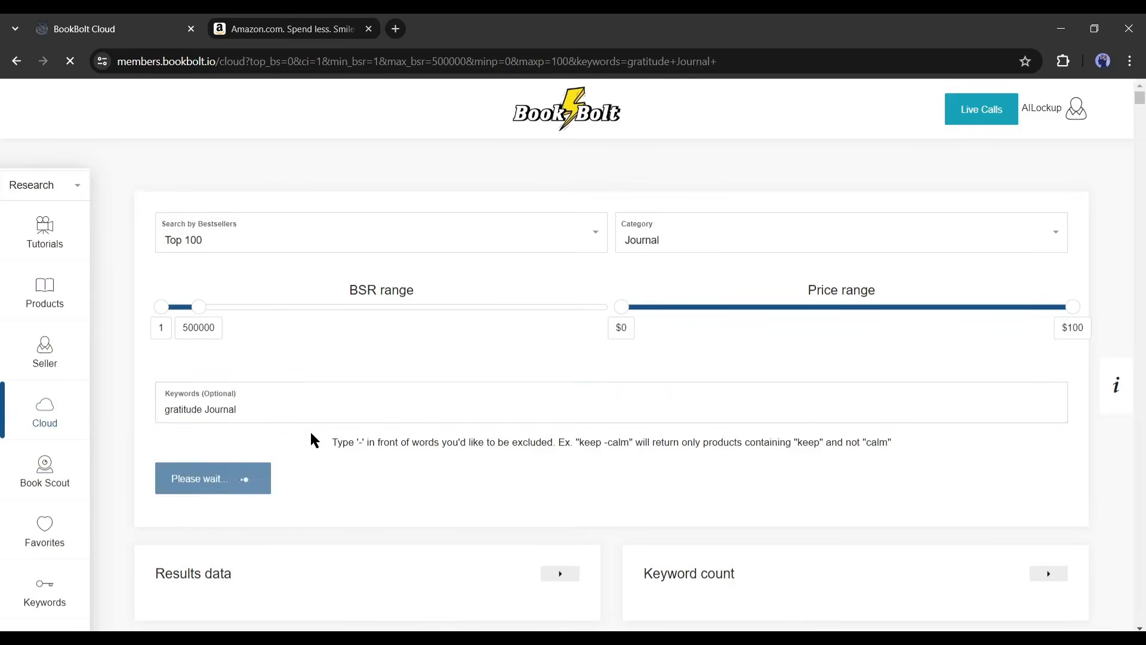
Switch to Amazon and search the store for "gratitude journal"
{"action": "left_click", "coordinate": [286, 28]}
{"action": "left_click", "coordinate": [365, 98]}
{"action": "type", "text": "grat"}
{"action": "key", "text": "Down"}
{"action": "key", "text": "Down"}
{"action": "key", "text": "Return"}
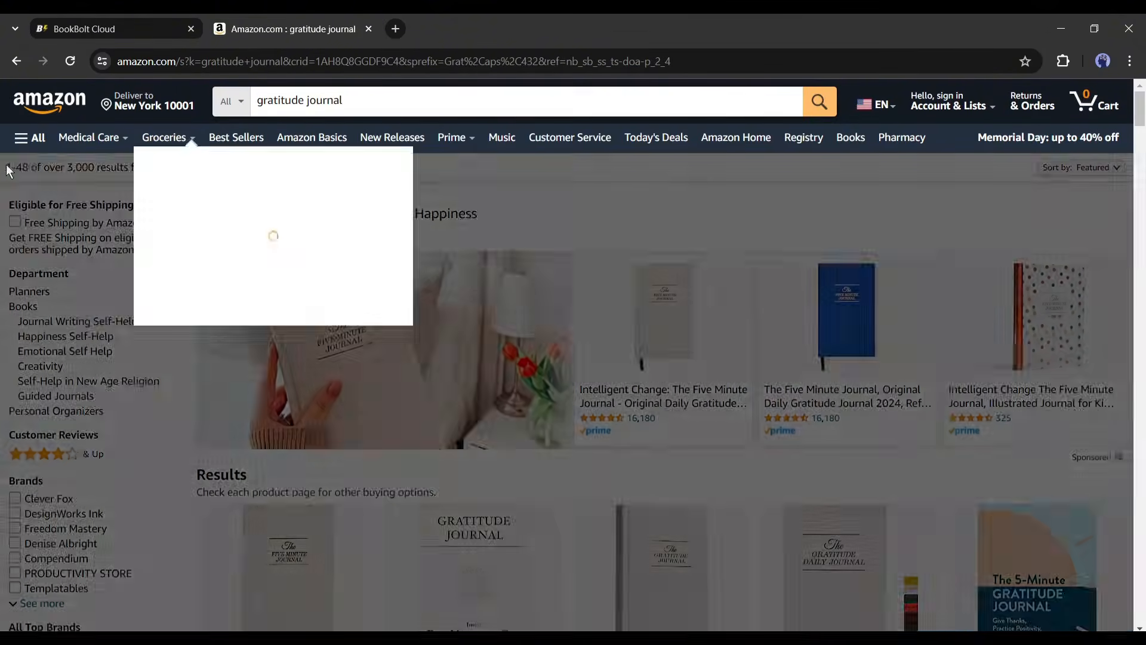
Return to the BookBolt Cloud results and examine the listings' prices, BSR, average 30-day BSR and estimated monthly sales
{"action": "left_click", "coordinate": [114, 29]}
{"action": "scroll", "coordinate": [311, 434], "scroll_direction": "down", "scroll_amount": 9}
{"action": "scroll", "coordinate": [311, 435], "scroll_direction": "up", "scroll_amount": 2}
{"action": "scroll", "coordinate": [311, 439], "scroll_direction": "up", "scroll_amount": 4}
{"action": "scroll", "coordinate": [414, 392], "scroll_direction": "down", "scroll_amount": 10}
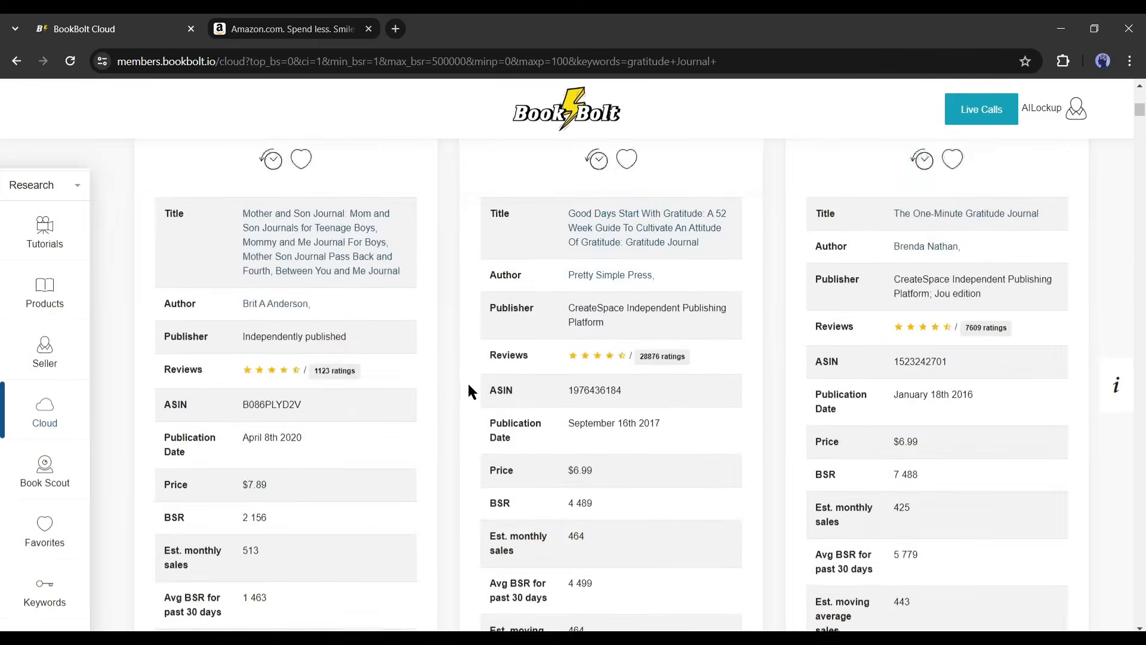
{"action": "scroll", "coordinate": [760, 438], "scroll_direction": "down", "scroll_amount": 15}
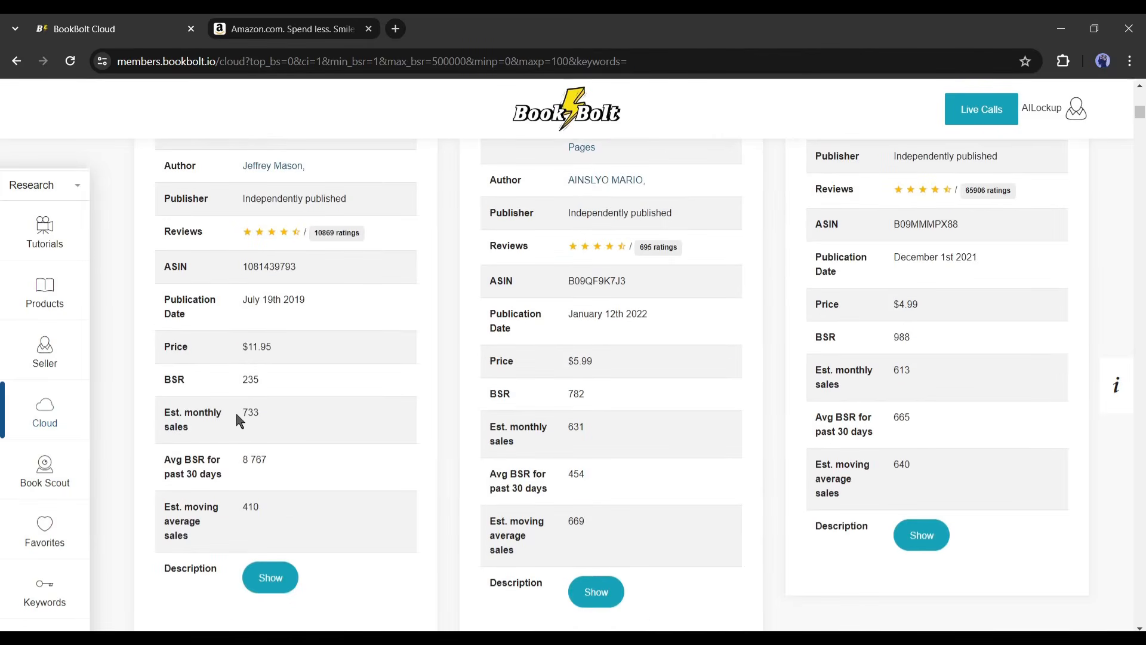
{"action": "left_click", "coordinate": [677, 422]}
{"action": "left_click_drag", "start_coordinate": [899, 426], "coordinate": [921, 417]}
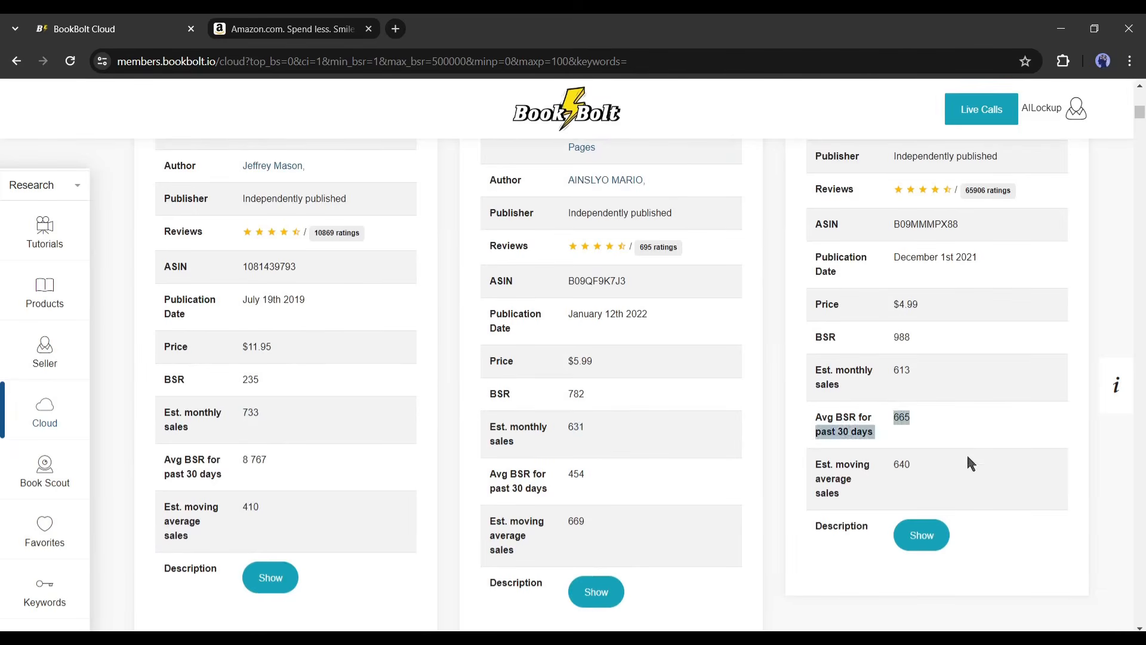
{"action": "scroll", "coordinate": [968, 462], "scroll_direction": "down", "scroll_amount": 12}
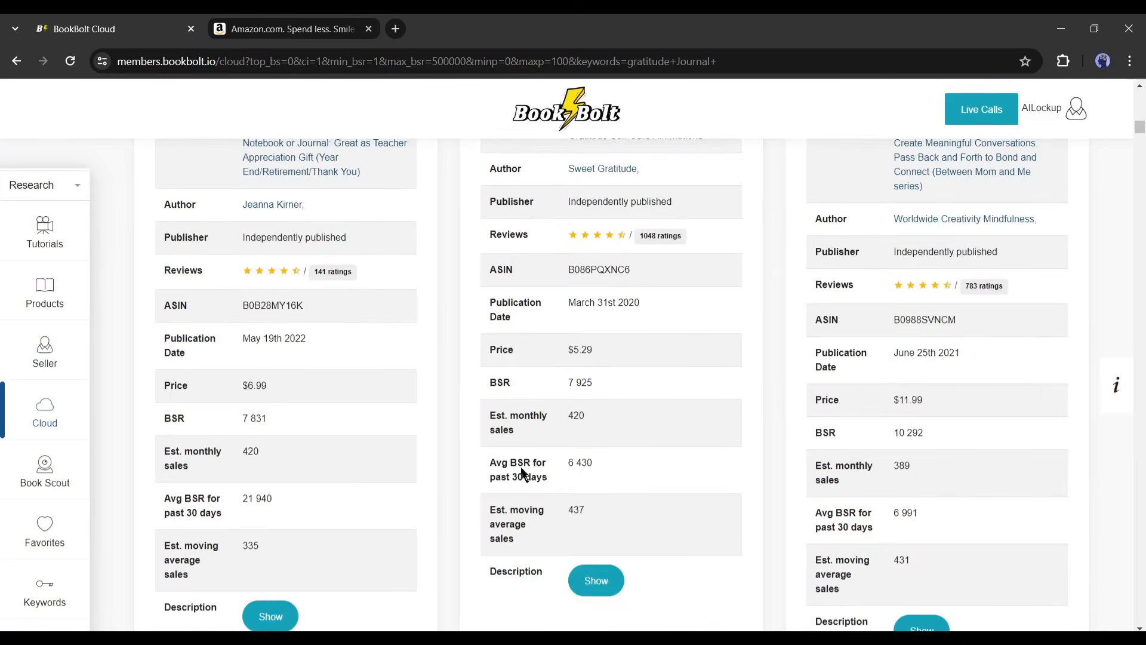
{"action": "scroll", "coordinate": [596, 463], "scroll_direction": "up", "scroll_amount": 6}
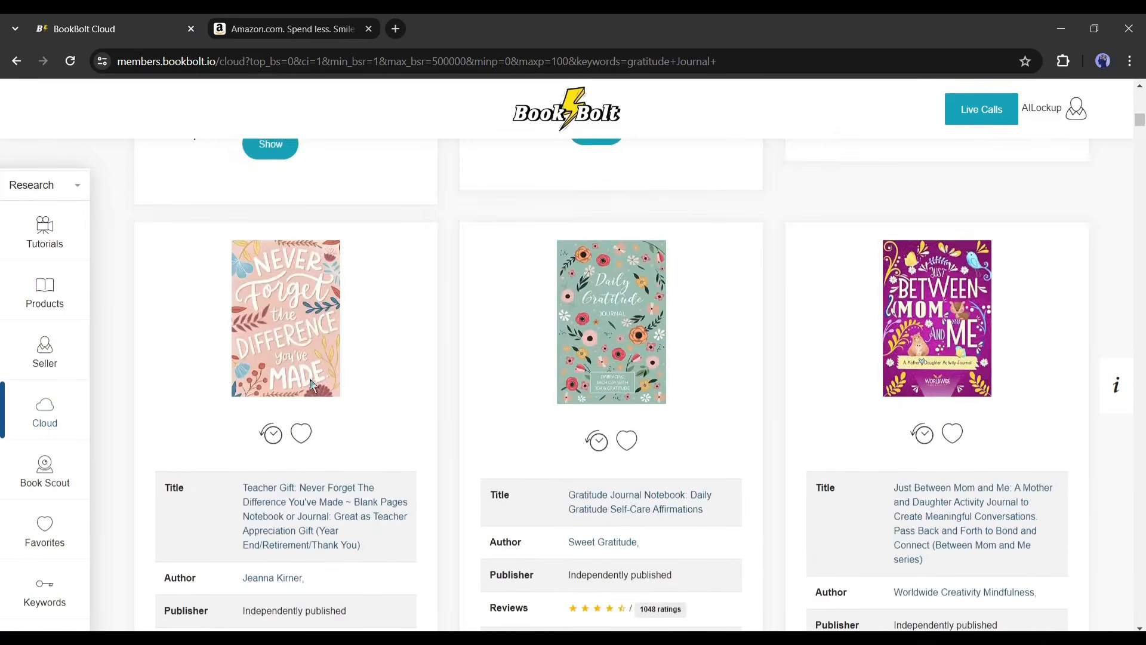
{"action": "scroll", "coordinate": [644, 400], "scroll_direction": "down", "scroll_amount": 5}
{"action": "scroll", "coordinate": [758, 451], "scroll_direction": "down", "scroll_amount": 8}
{"action": "scroll", "coordinate": [453, 448], "scroll_direction": "down", "scroll_amount": 5}
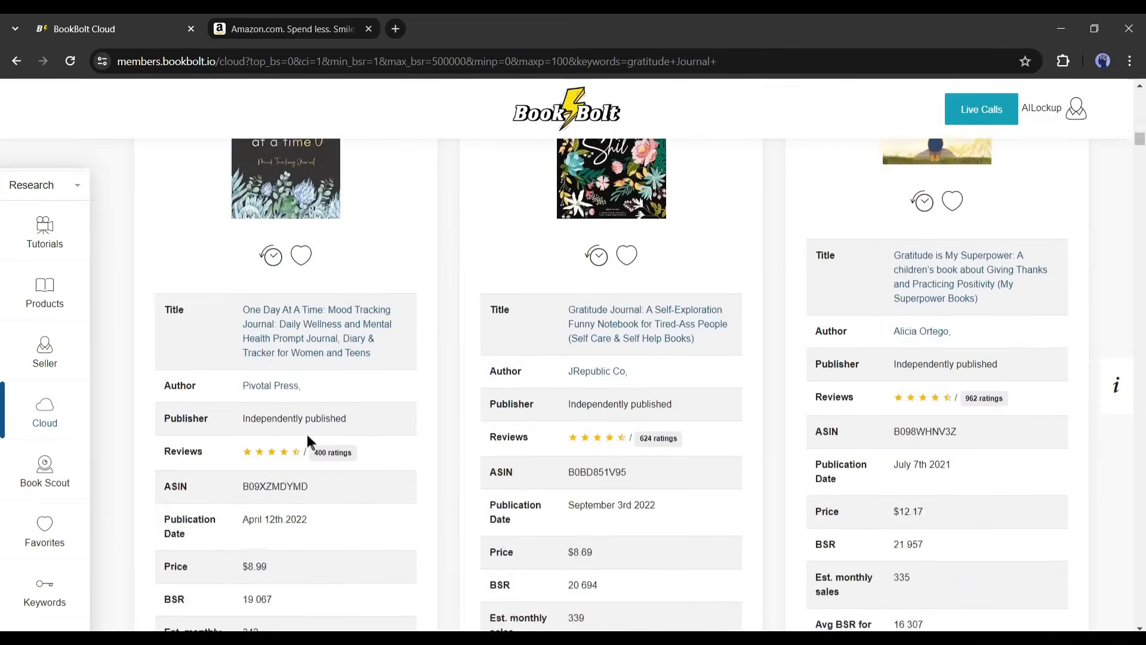
{"action": "scroll", "coordinate": [268, 305], "scroll_direction": "up", "scroll_amount": 3}
Go back to Amazon and bring up its product results for "gratitude journal"
{"action": "left_click", "coordinate": [293, 28]}
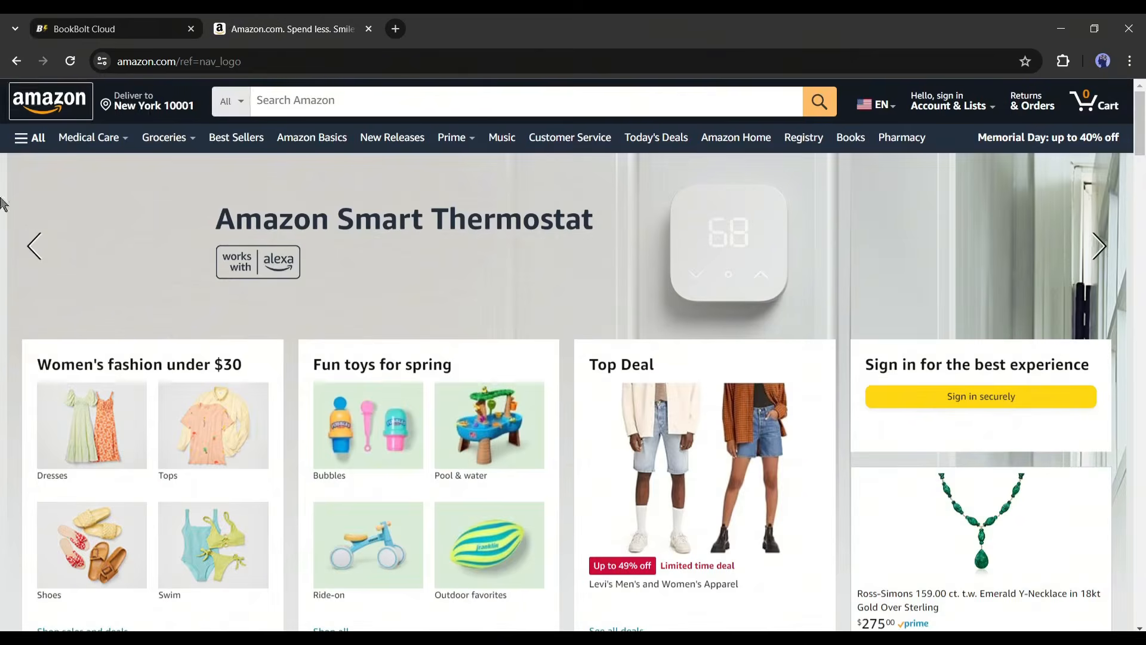
{"action": "scroll", "coordinate": [460, 433], "scroll_direction": "down", "scroll_amount": 10}
{"action": "scroll", "coordinate": [507, 440], "scroll_direction": "down", "scroll_amount": 2}
{"action": "scroll", "coordinate": [507, 440], "scroll_direction": "up", "scroll_amount": 12}
{"action": "left_click", "coordinate": [321, 104]}
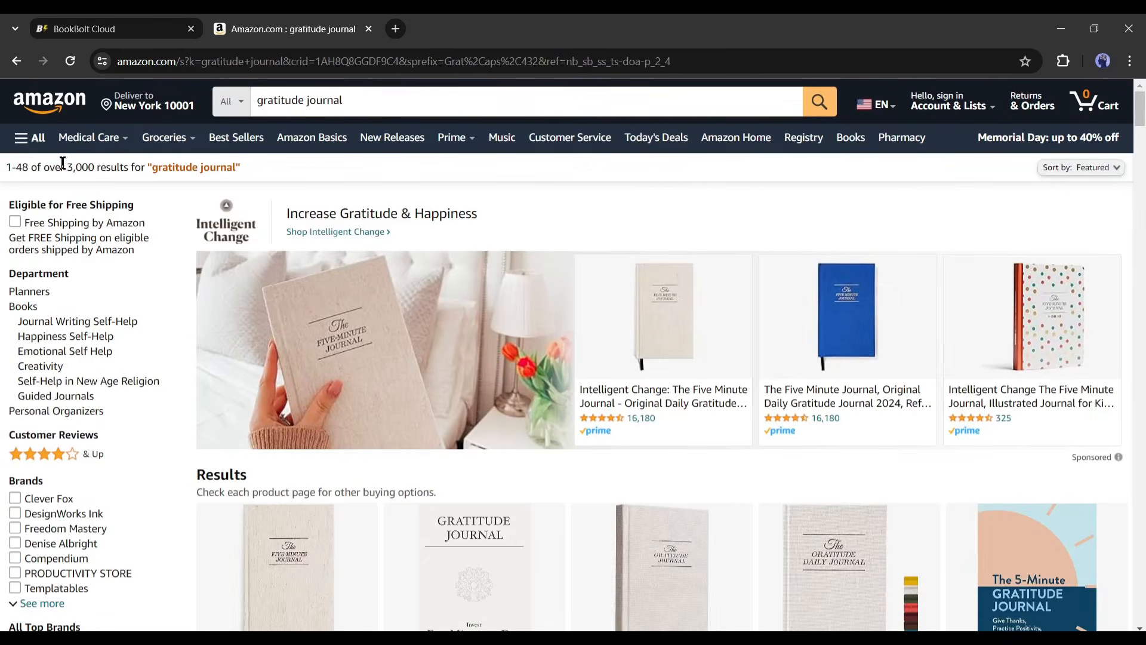
Examine the Amazon result count and the listed gratitude journals' ratings, prices and recent purchases to judge competition and demand
{"action": "left_click_drag", "start_coordinate": [65, 167], "coordinate": [136, 165]}
{"action": "left_click", "coordinate": [116, 167]}
{"action": "scroll", "coordinate": [477, 315], "scroll_direction": "down", "scroll_amount": 3}
{"action": "scroll", "coordinate": [477, 315], "scroll_direction": "down", "scroll_amount": 5}
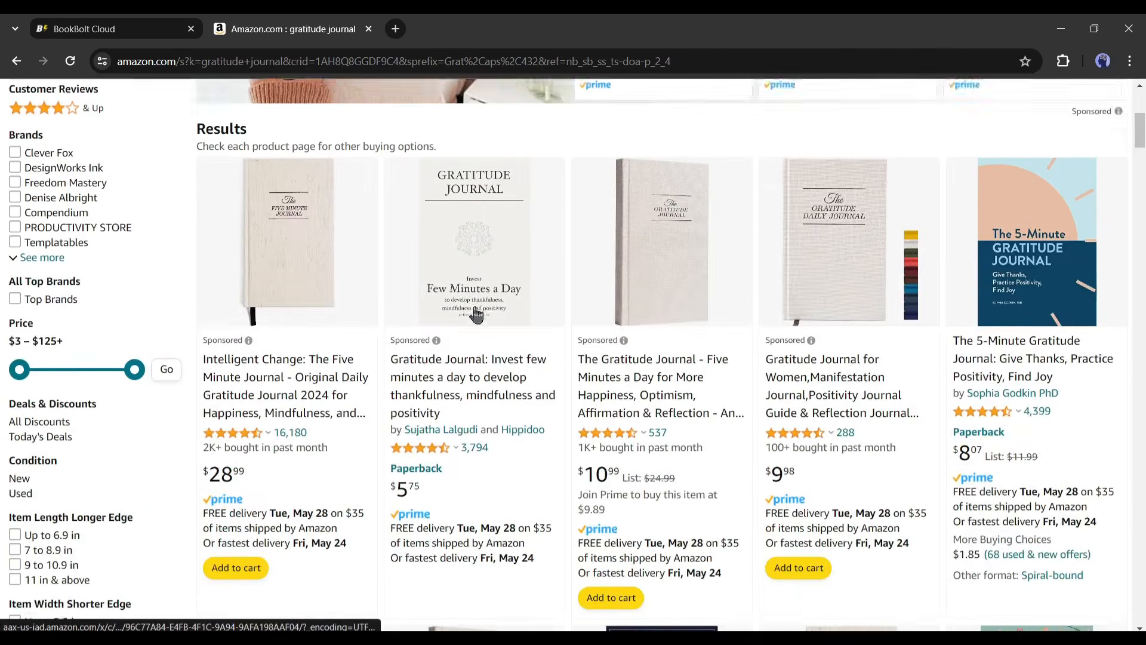
{"action": "scroll", "coordinate": [475, 307], "scroll_direction": "down", "scroll_amount": 5}
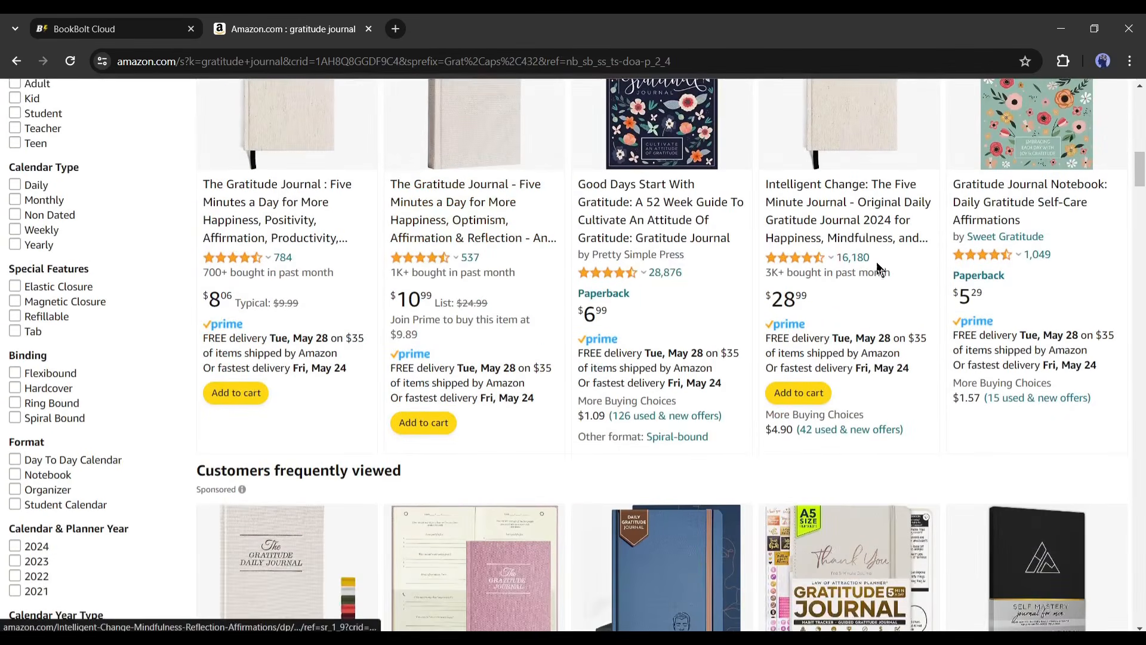
{"action": "scroll", "coordinate": [1085, 273], "scroll_direction": "down", "scroll_amount": 5}
{"action": "scroll", "coordinate": [1085, 272], "scroll_direction": "down", "scroll_amount": 8}
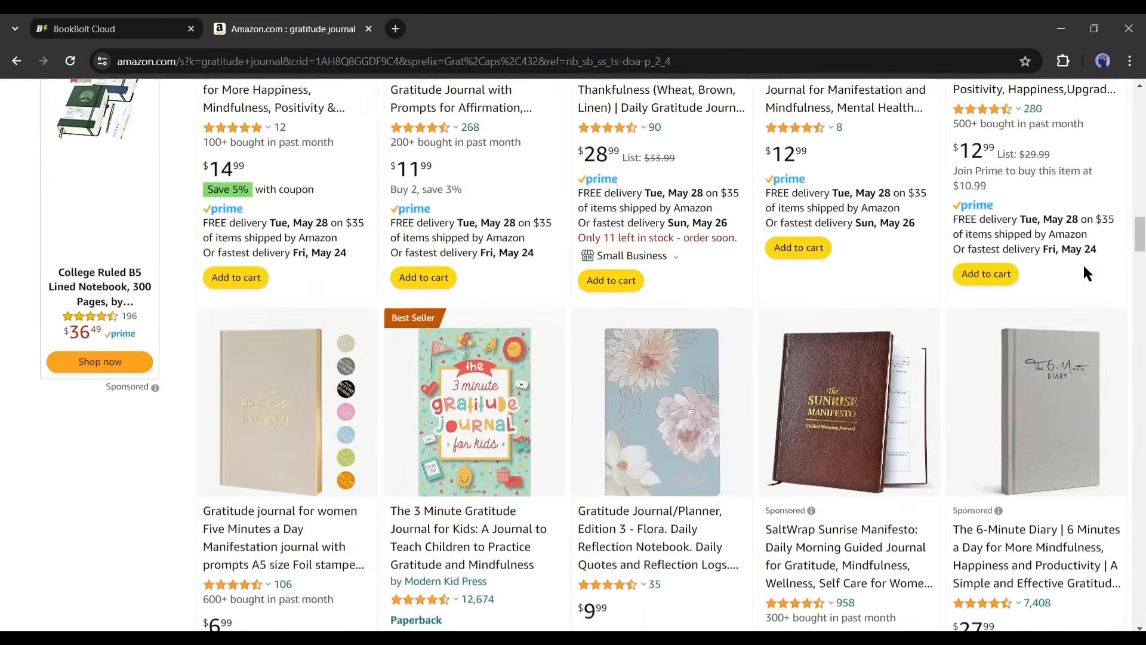
{"action": "scroll", "coordinate": [1084, 273], "scroll_direction": "down", "scroll_amount": 7}
{"action": "scroll", "coordinate": [1086, 328], "scroll_direction": "down", "scroll_amount": 3}
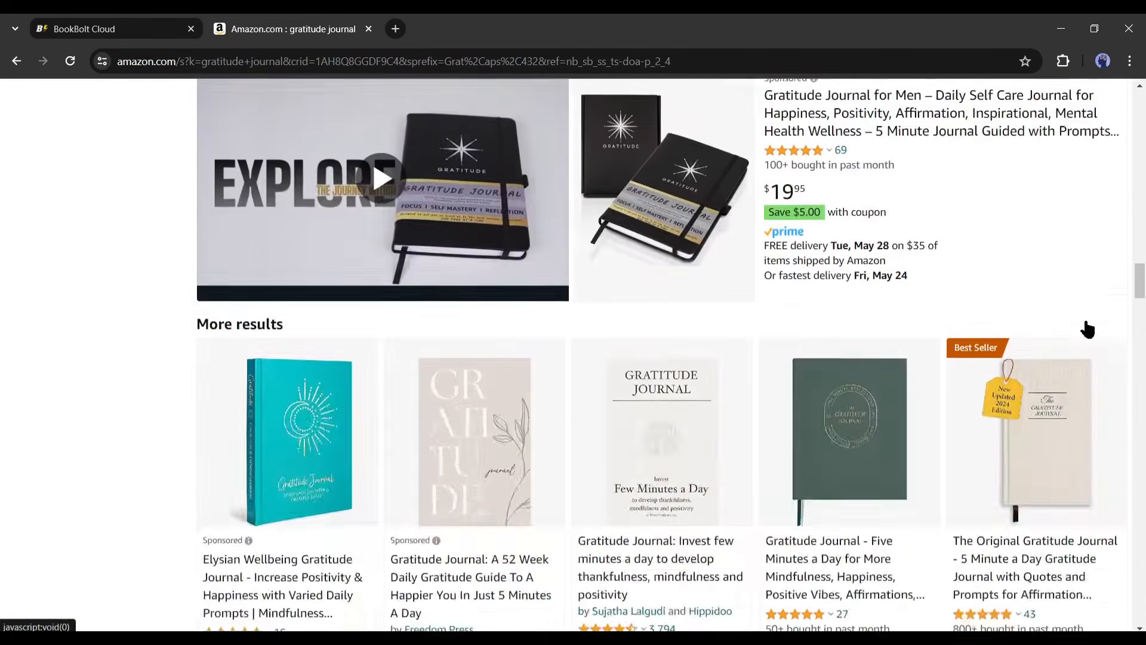
{"action": "scroll", "coordinate": [1128, 316], "scroll_direction": "up", "scroll_amount": 6}
{"action": "scroll", "coordinate": [1143, 264], "scroll_direction": "up", "scroll_amount": 15}
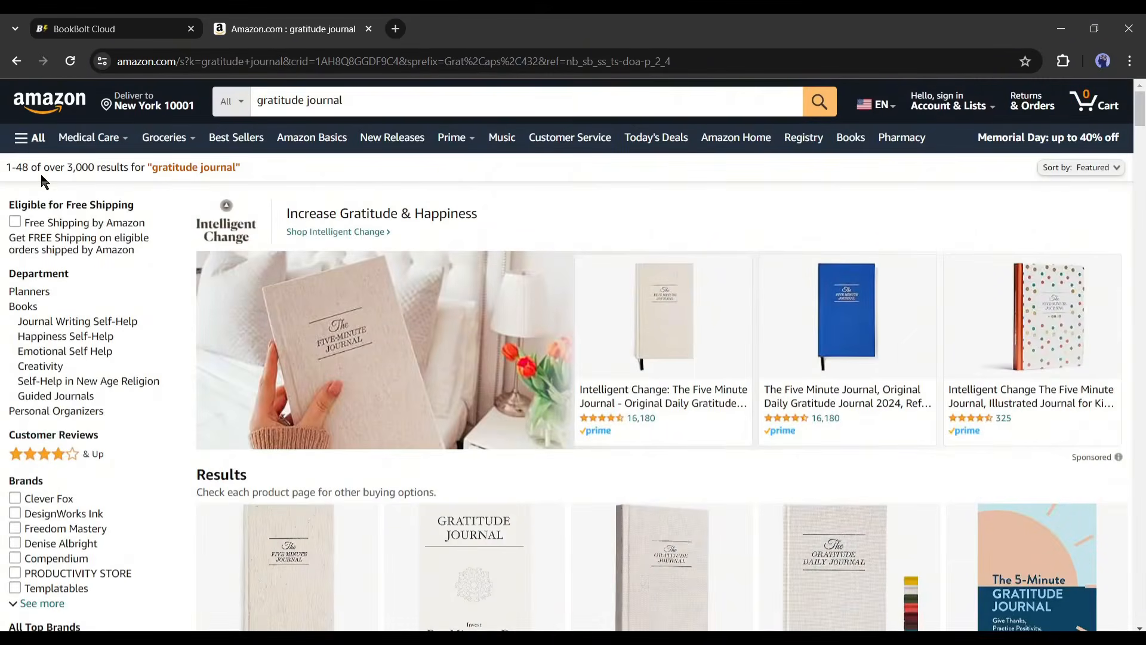
{"action": "double_click", "coordinate": [69, 170]}
{"action": "left_click", "coordinate": [113, 171]}
Return to BookBolt, change from the Research section to Create and open BookBolt Studio
{"action": "left_click", "coordinate": [149, 17]}
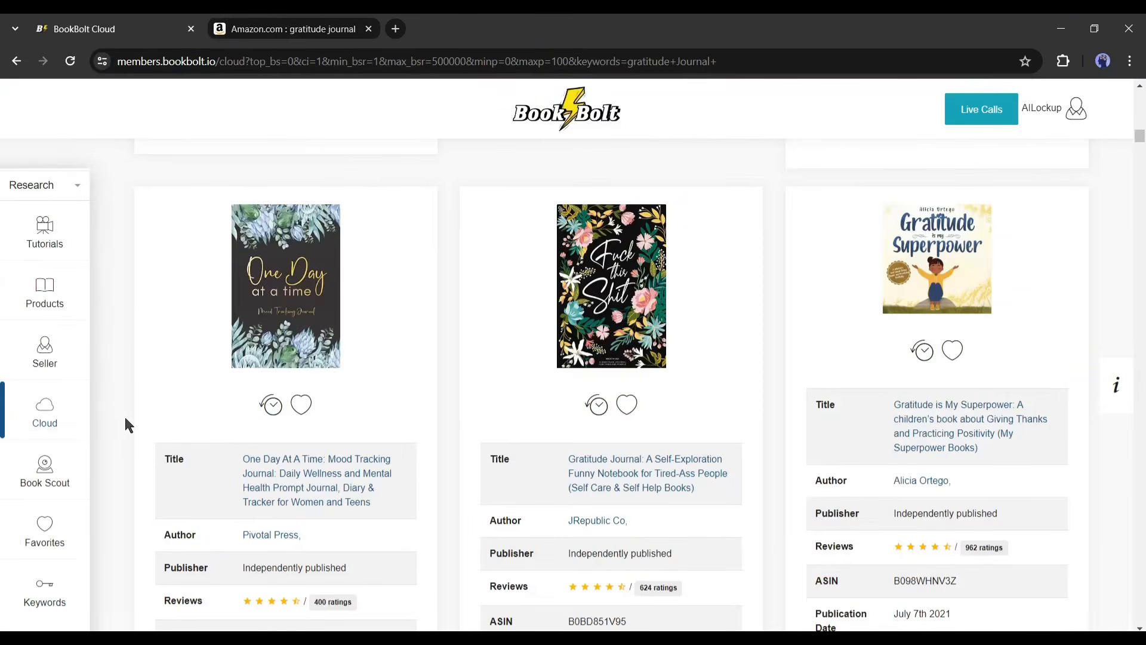
{"action": "scroll", "coordinate": [120, 416], "scroll_direction": "up", "scroll_amount": 12}
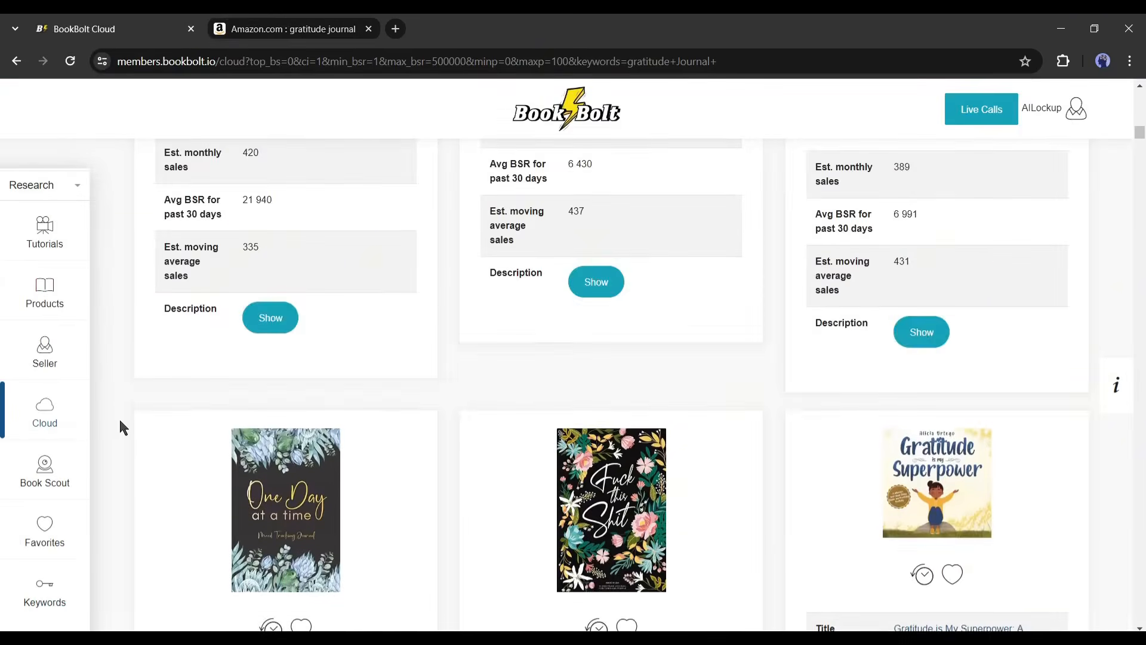
{"action": "scroll", "coordinate": [120, 425], "scroll_direction": "up", "scroll_amount": 15}
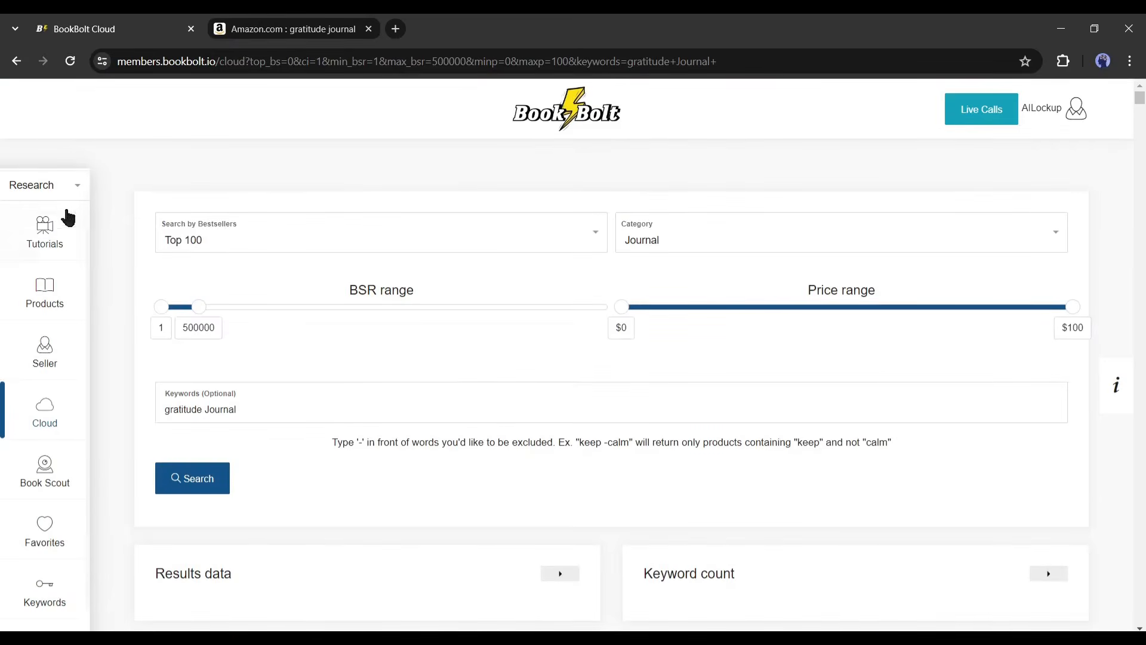
{"action": "left_click", "coordinate": [74, 185]}
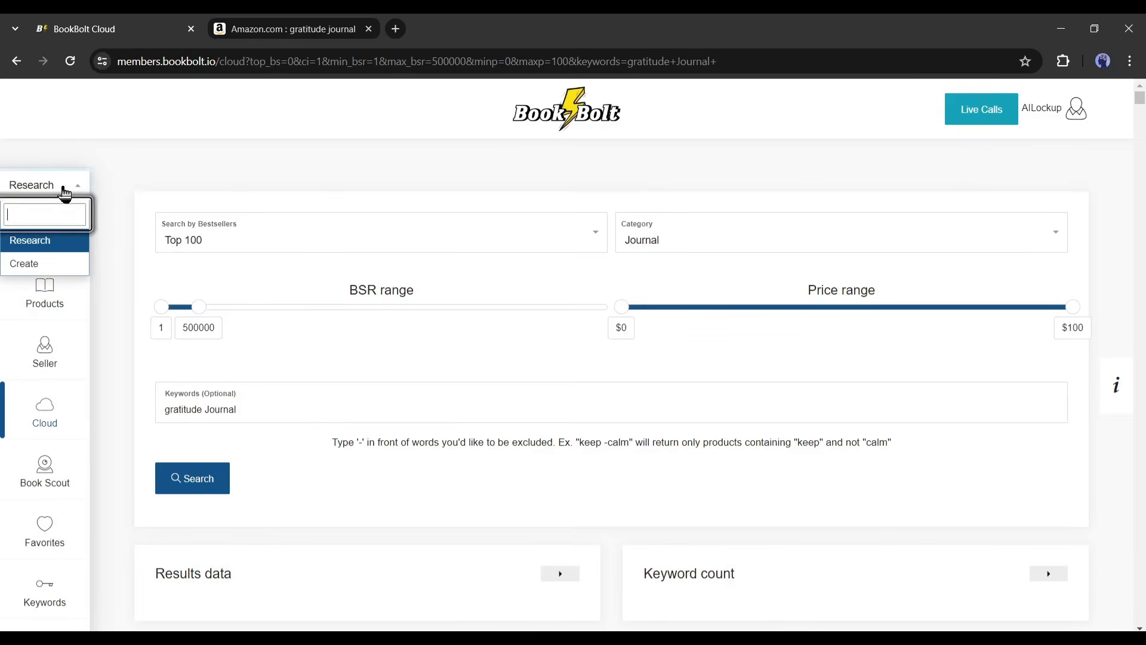
{"action": "left_click", "coordinate": [28, 268]}
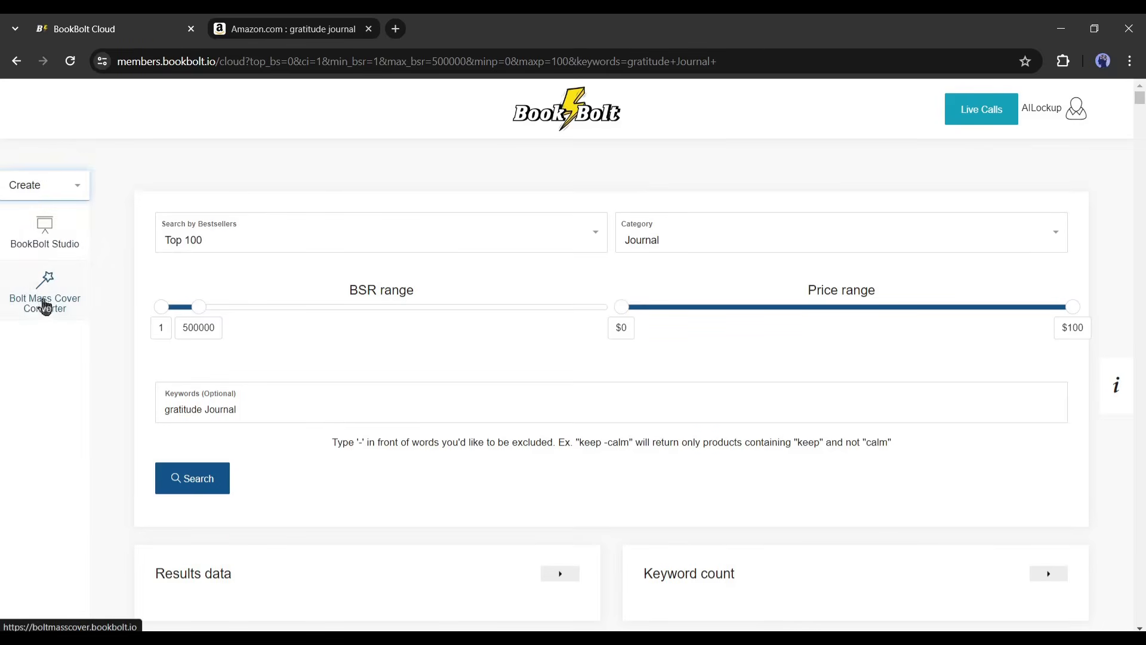
{"action": "left_click", "coordinate": [46, 230]}
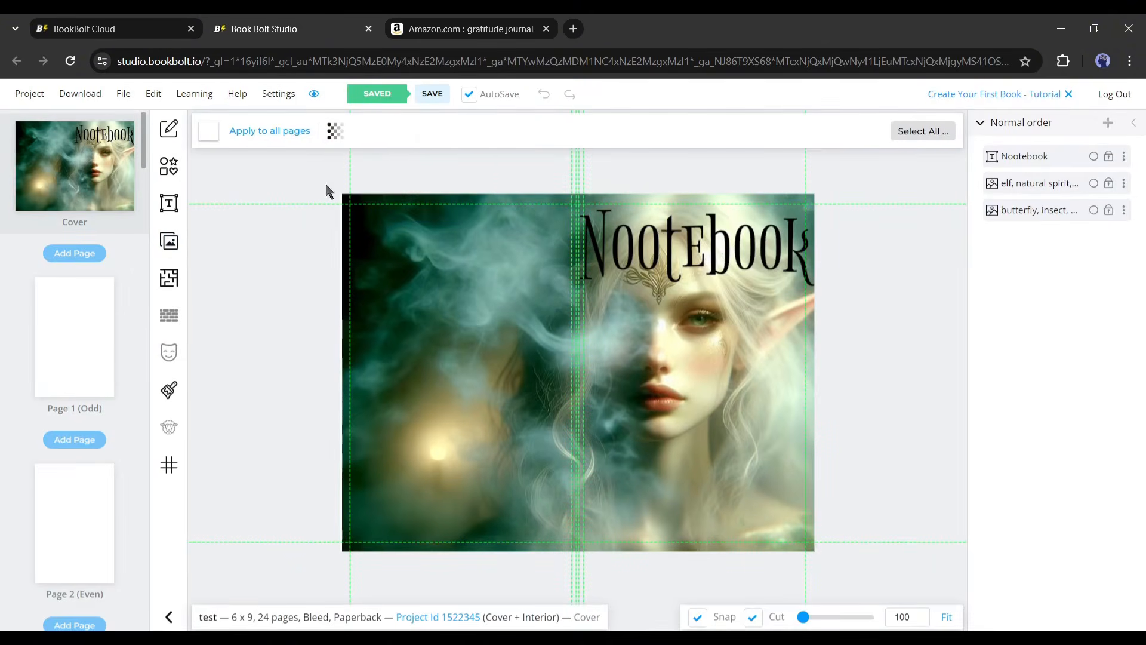
Start a new Studio project with the project type Paperback: Cover and Interior
{"action": "left_click", "coordinate": [34, 103]}
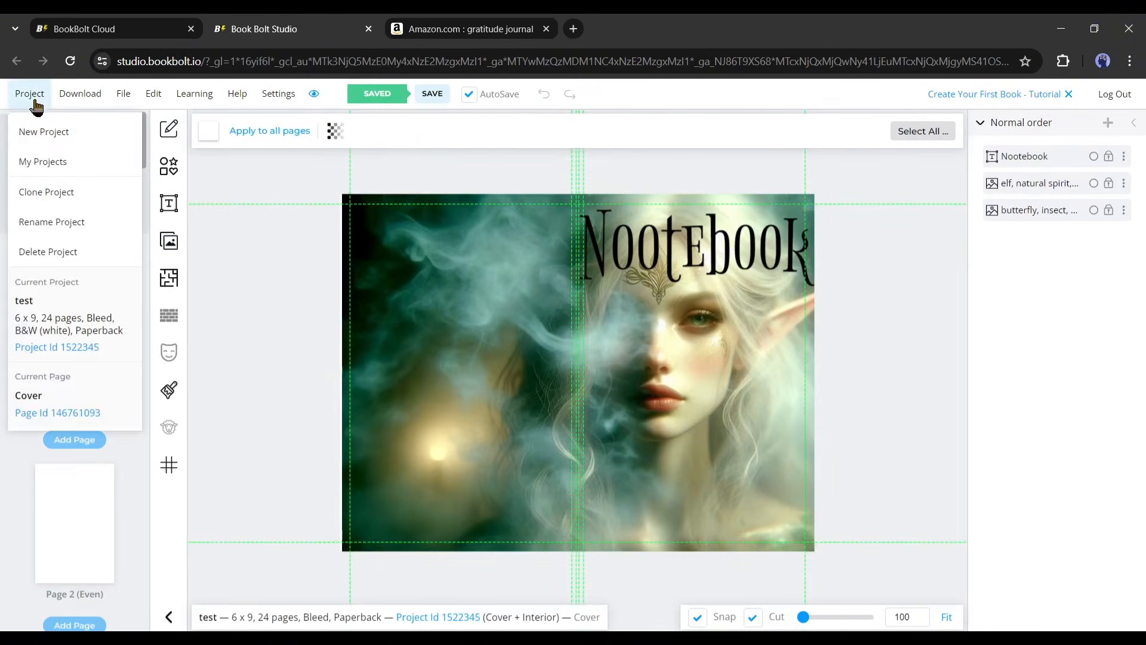
{"action": "left_click", "coordinate": [70, 137]}
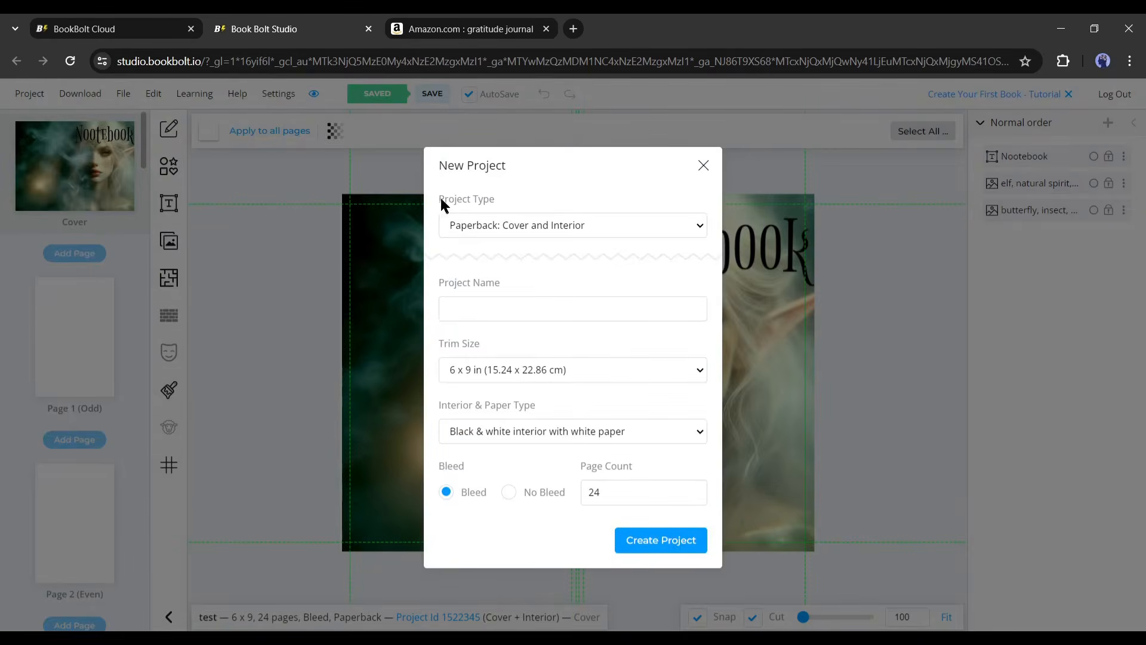
{"action": "left_click", "coordinate": [556, 229]}
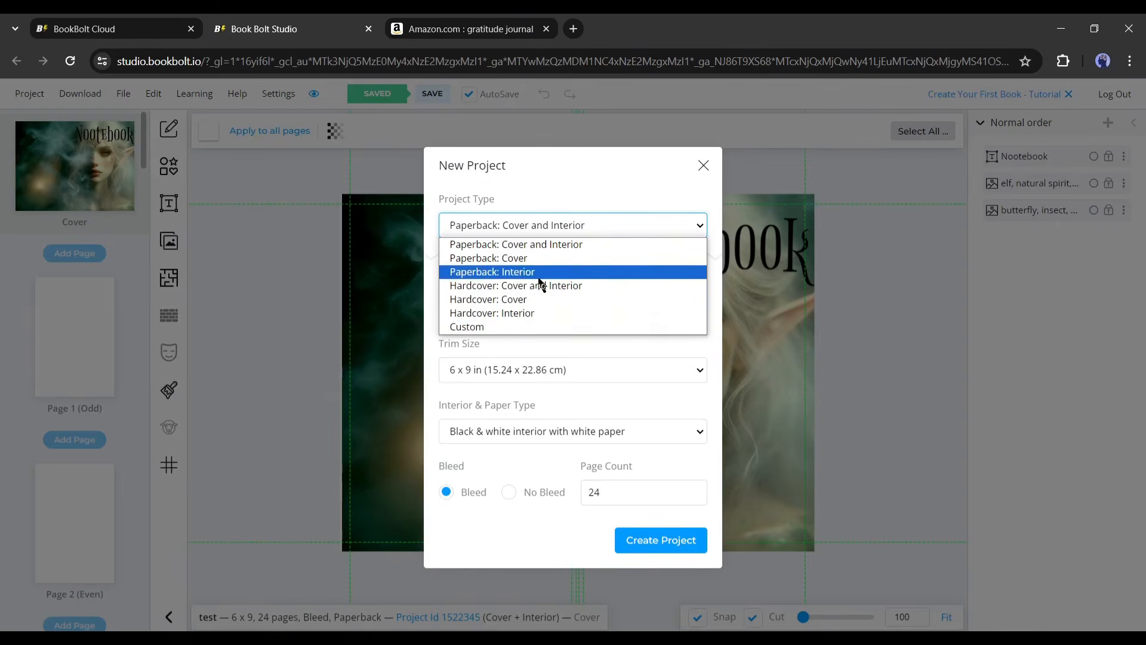
{"action": "left_click", "coordinate": [547, 244]}
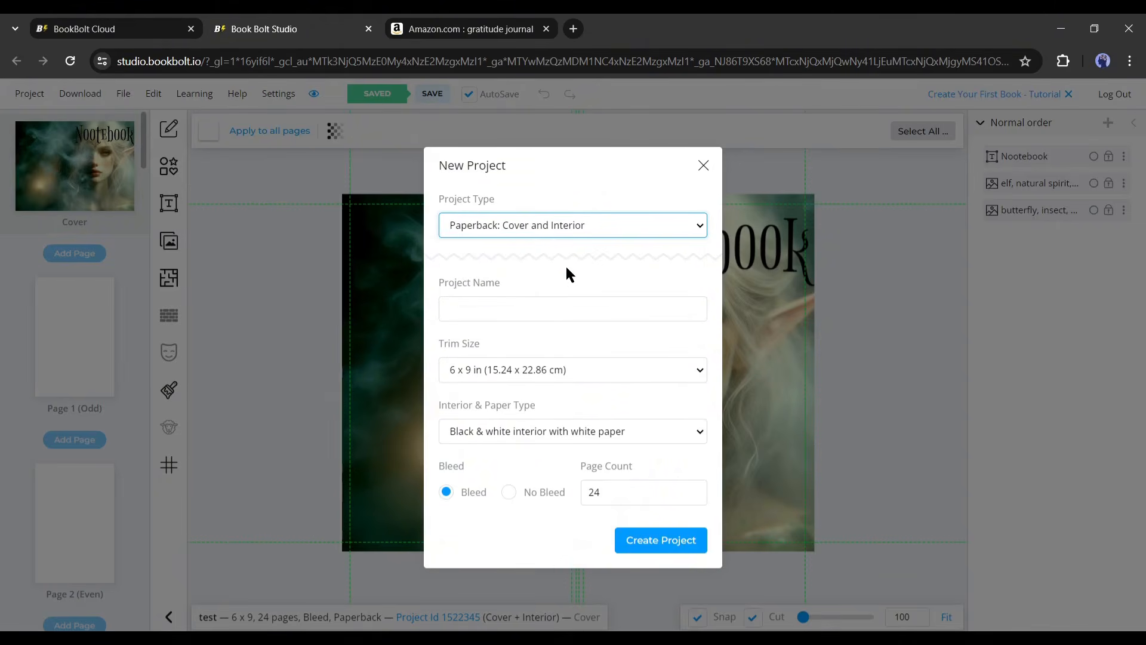
Name the project Gratitude Journal, with trim size 6 x 9 in and a black & white interior with white paper
{"action": "left_click", "coordinate": [519, 301]}
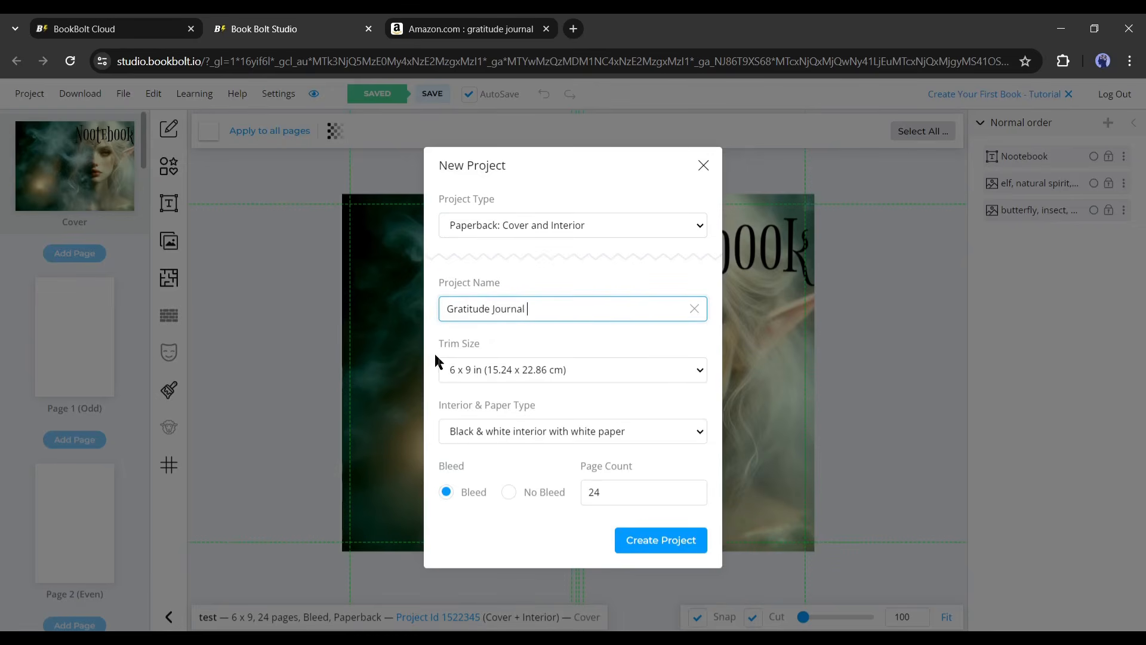
{"action": "left_click", "coordinate": [493, 370]}
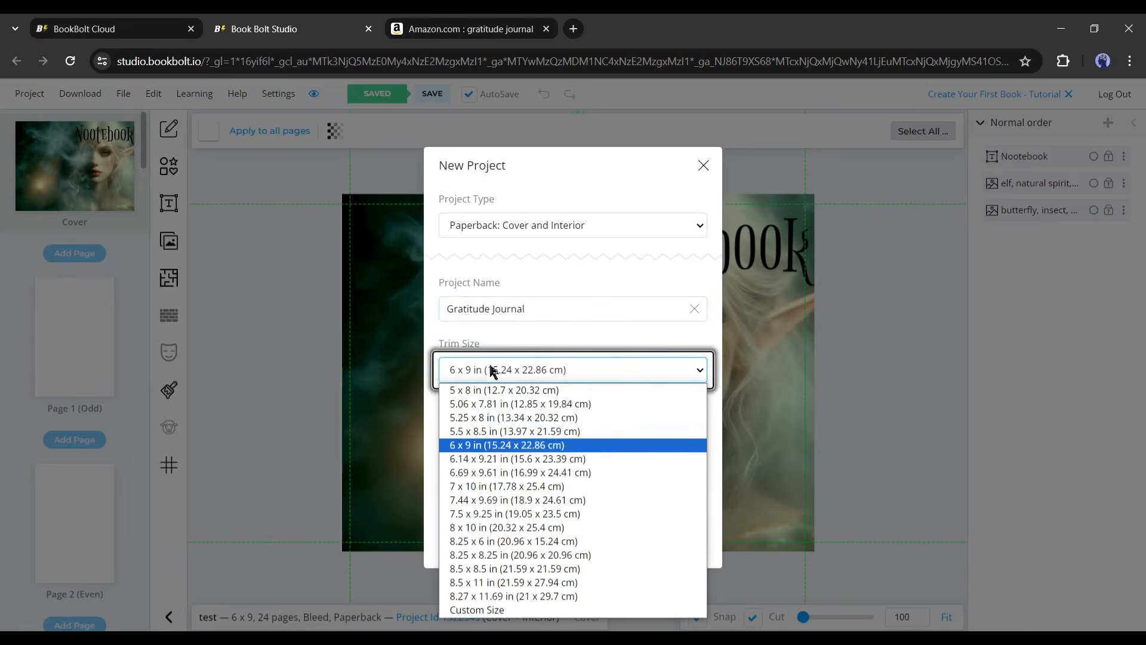
{"action": "left_click", "coordinate": [480, 445]}
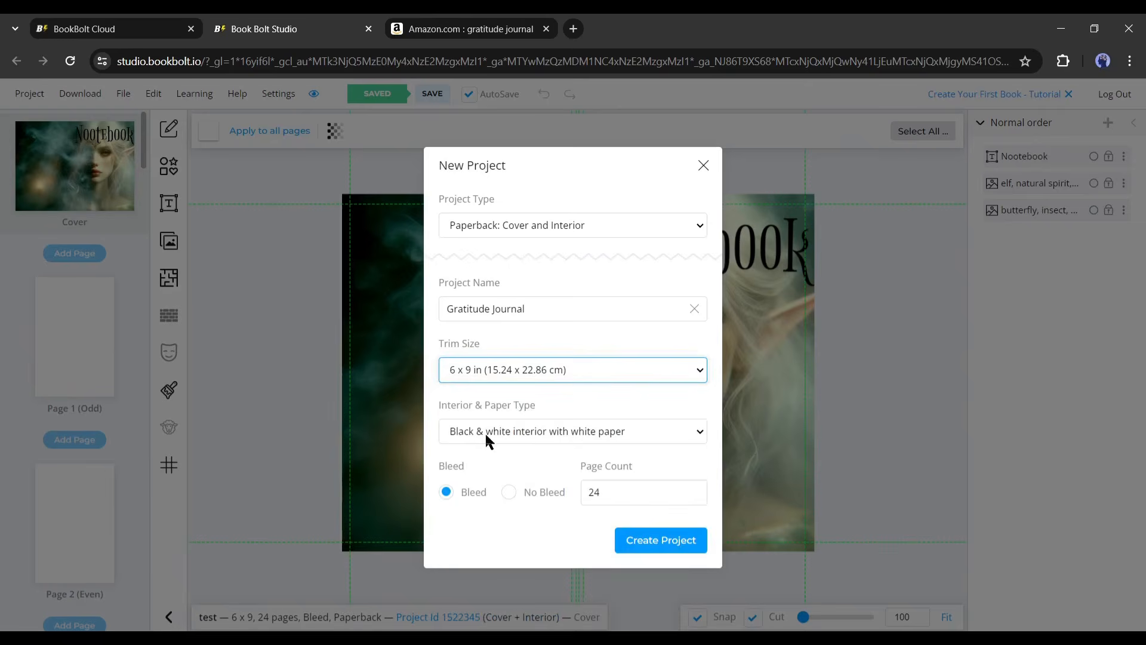
{"action": "left_click", "coordinate": [512, 434]}
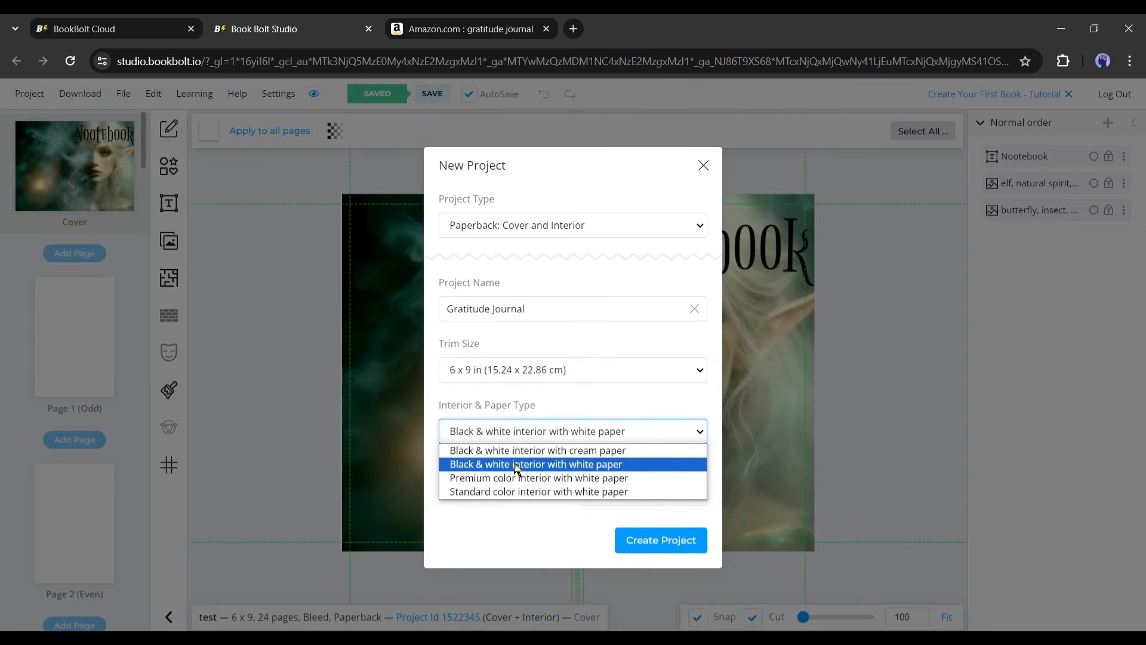
{"action": "left_click", "coordinate": [585, 465]}
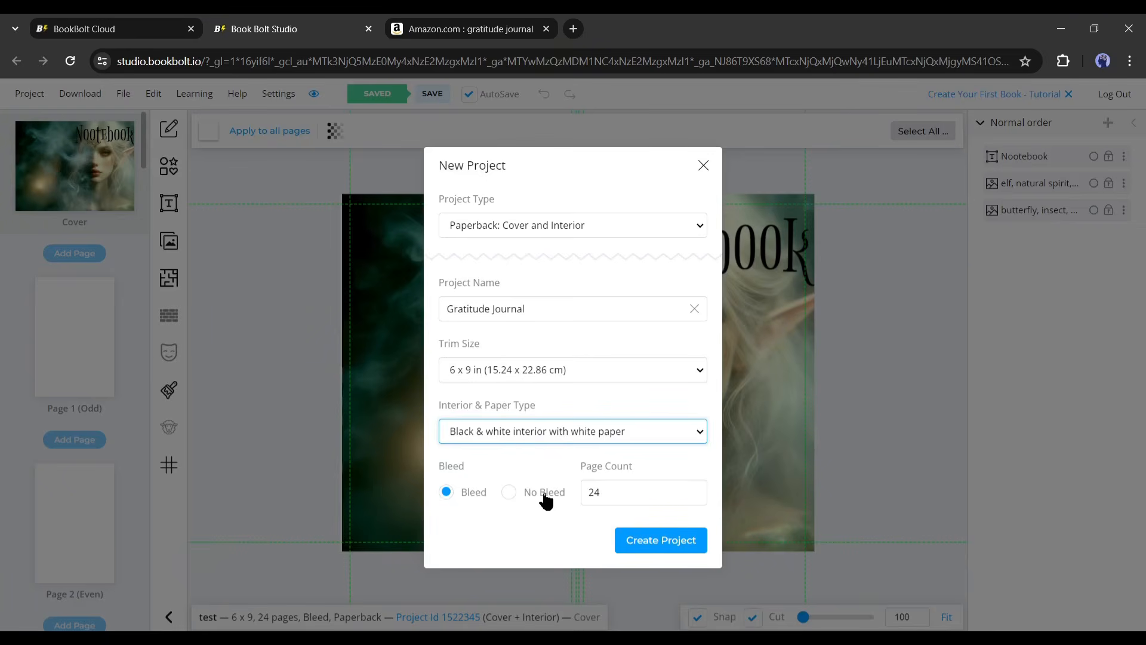
Choose No Bleed, set the page count to 100 and create the project
{"action": "left_click", "coordinate": [518, 501]}
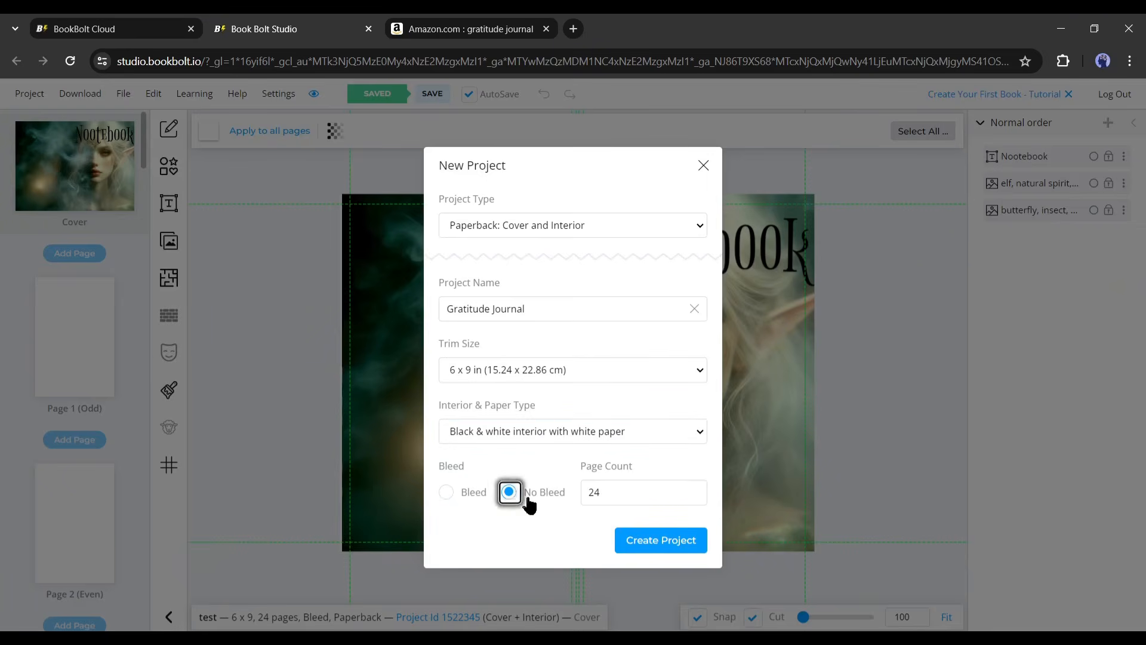
{"action": "left_click", "coordinate": [641, 496]}
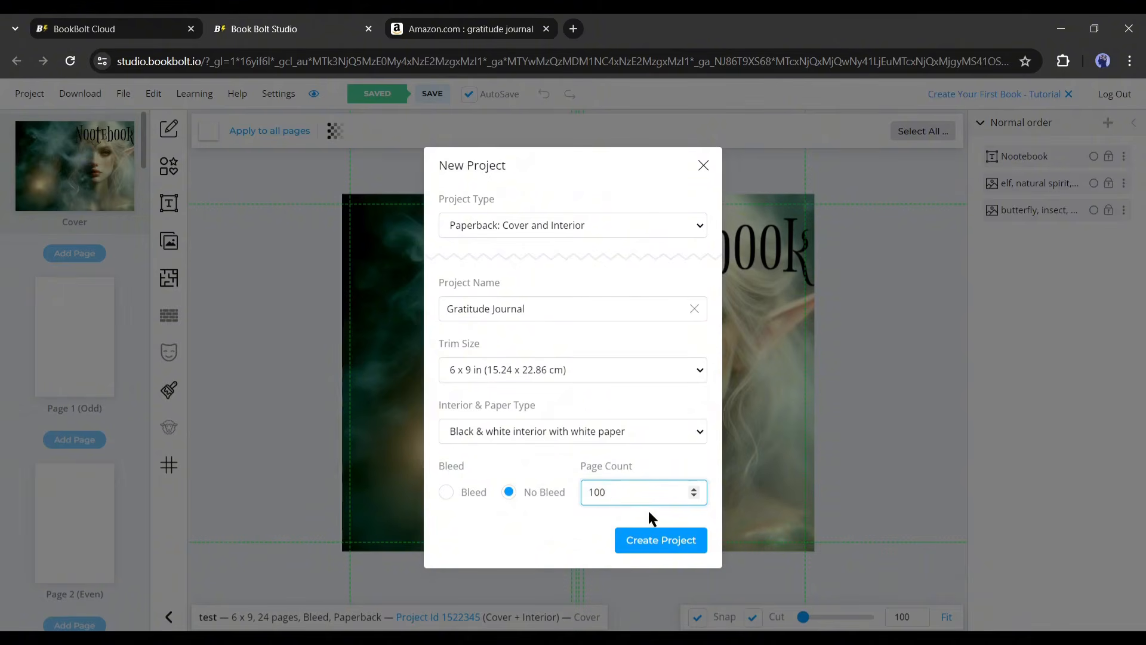
{"action": "left_click", "coordinate": [634, 543]}
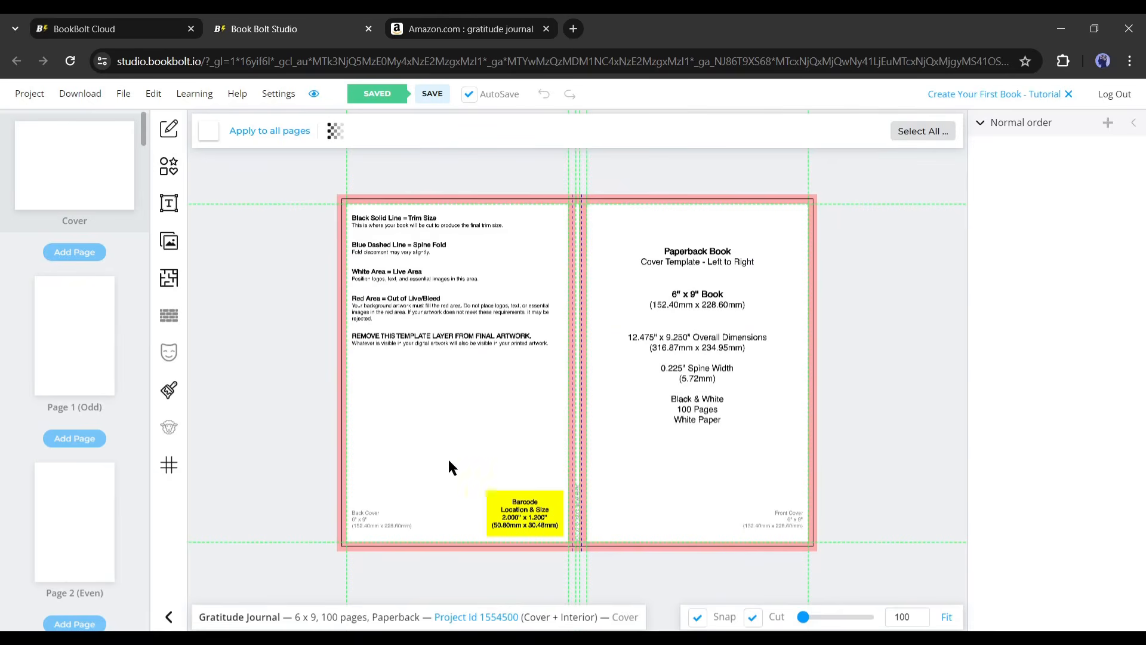
Hide the cover template through its opacity settings so the cover canvas is blank
{"action": "scroll", "coordinate": [468, 463], "scroll_direction": "down", "scroll_amount": 4}
{"action": "scroll", "coordinate": [489, 465], "scroll_direction": "up", "scroll_amount": 2}
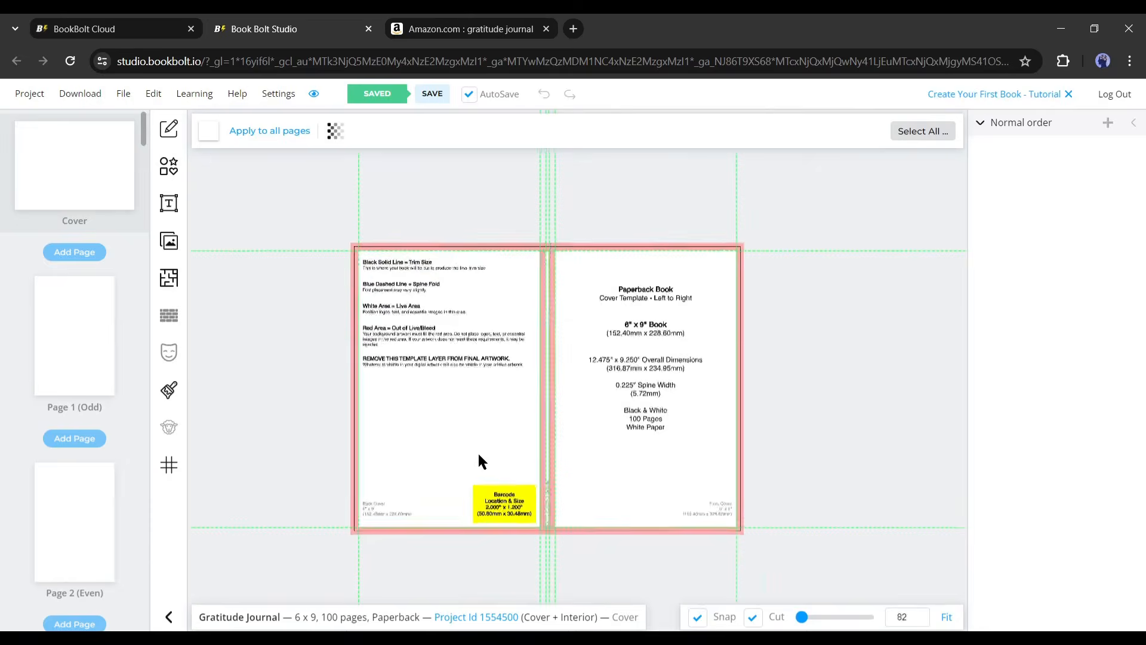
{"action": "scroll", "coordinate": [477, 460], "scroll_direction": "up", "scroll_amount": 3}
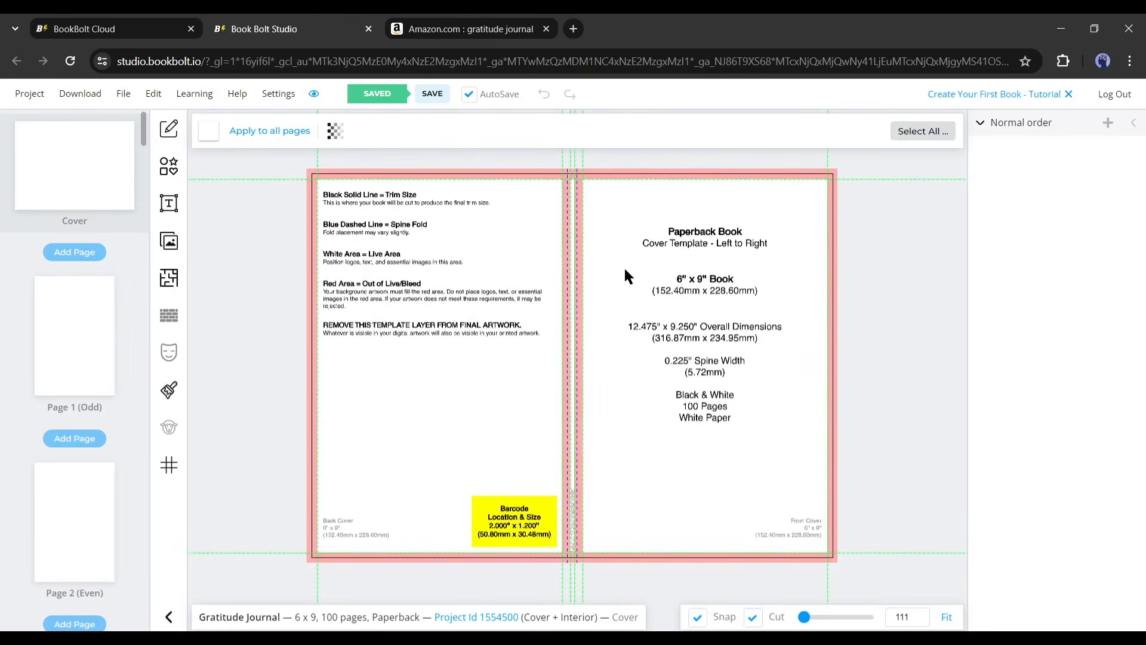
{"action": "left_click", "coordinate": [337, 138]}
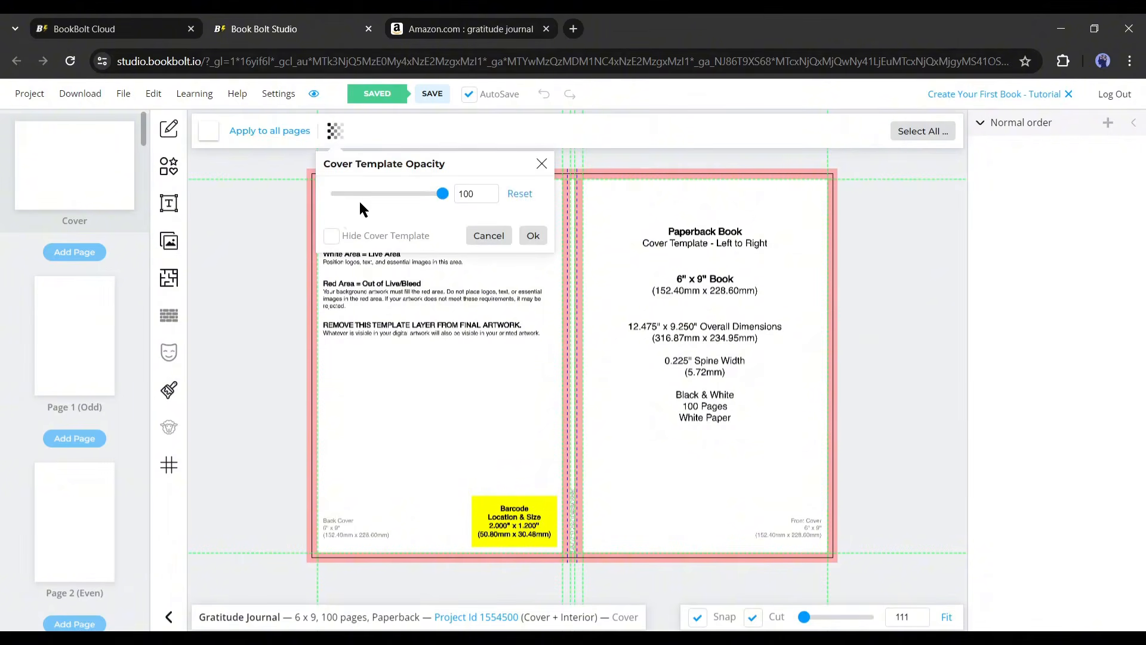
{"action": "left_click", "coordinate": [331, 235]}
{"action": "left_click", "coordinate": [533, 237]}
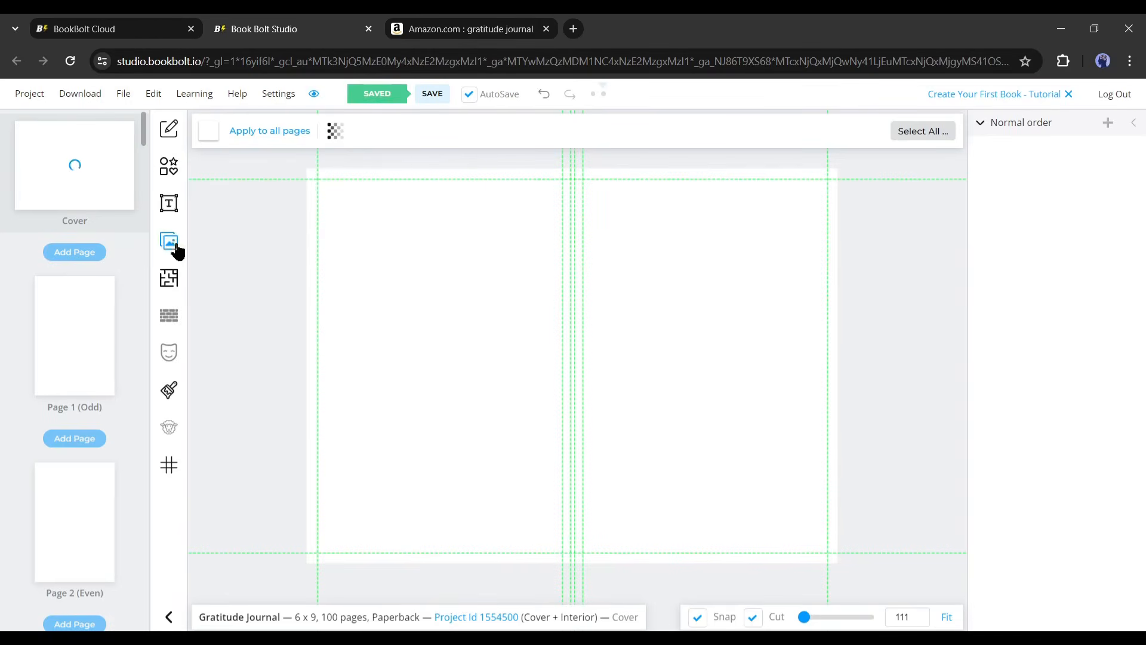
Browse the image sources and add the Pixabay photo of an orange butterfly on a green leaf to the cover
{"action": "left_click", "coordinate": [169, 246]}
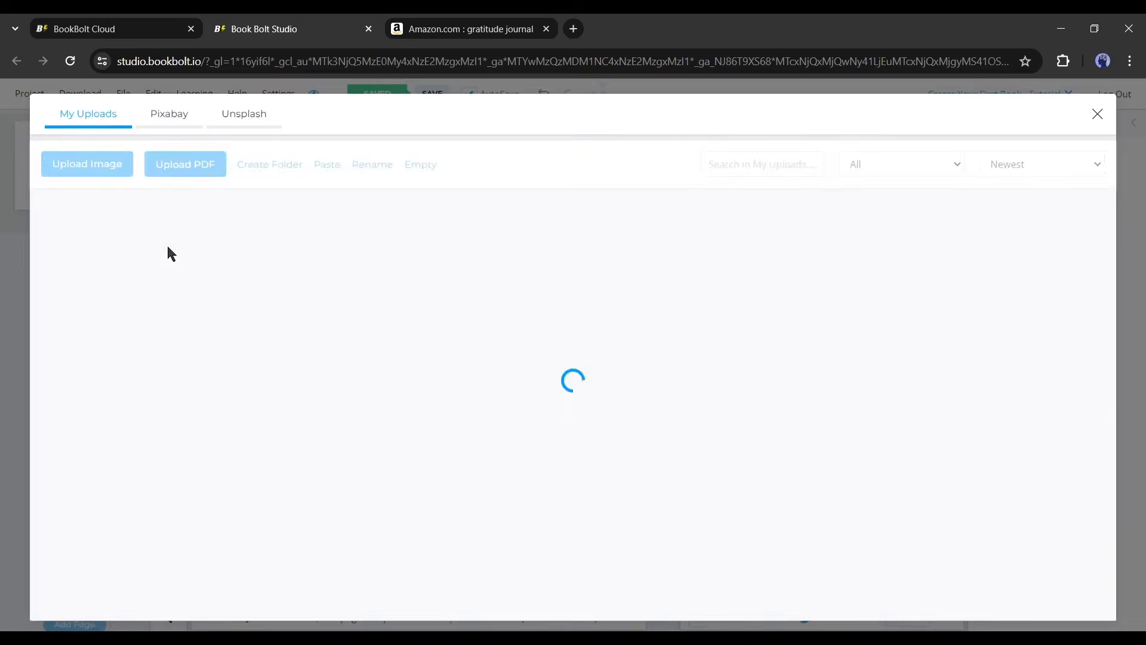
{"action": "left_click", "coordinate": [254, 111]}
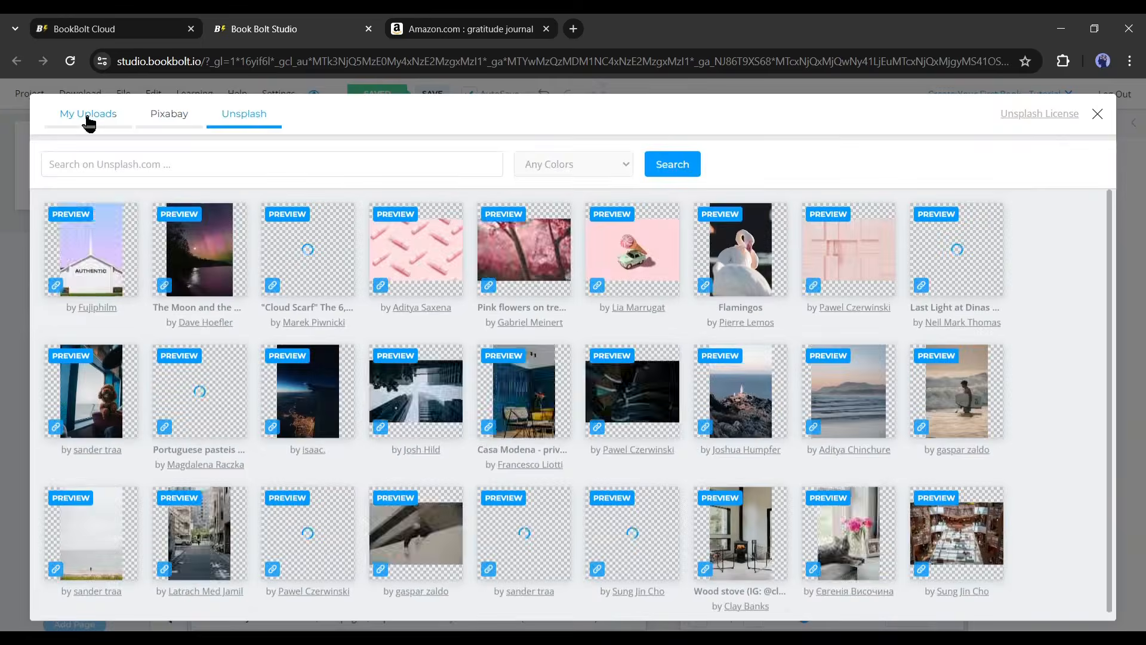
{"action": "left_click", "coordinate": [89, 119]}
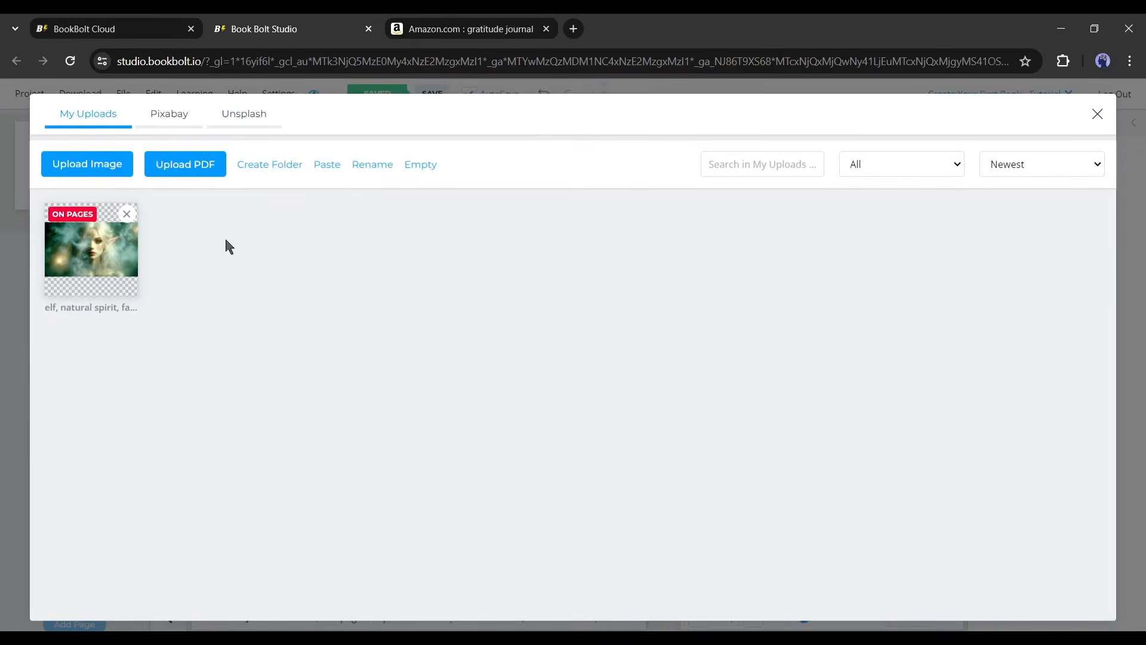
{"action": "left_click", "coordinate": [169, 113]}
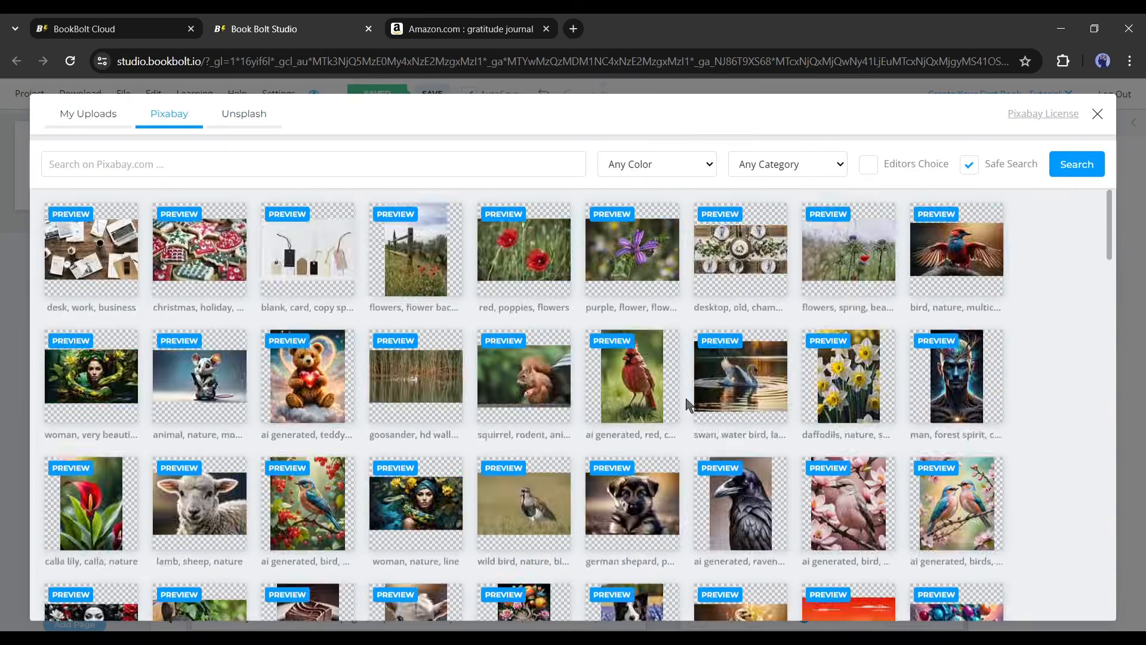
{"action": "scroll", "coordinate": [686, 403], "scroll_direction": "down", "scroll_amount": 15}
{"action": "left_click", "coordinate": [892, 370]}
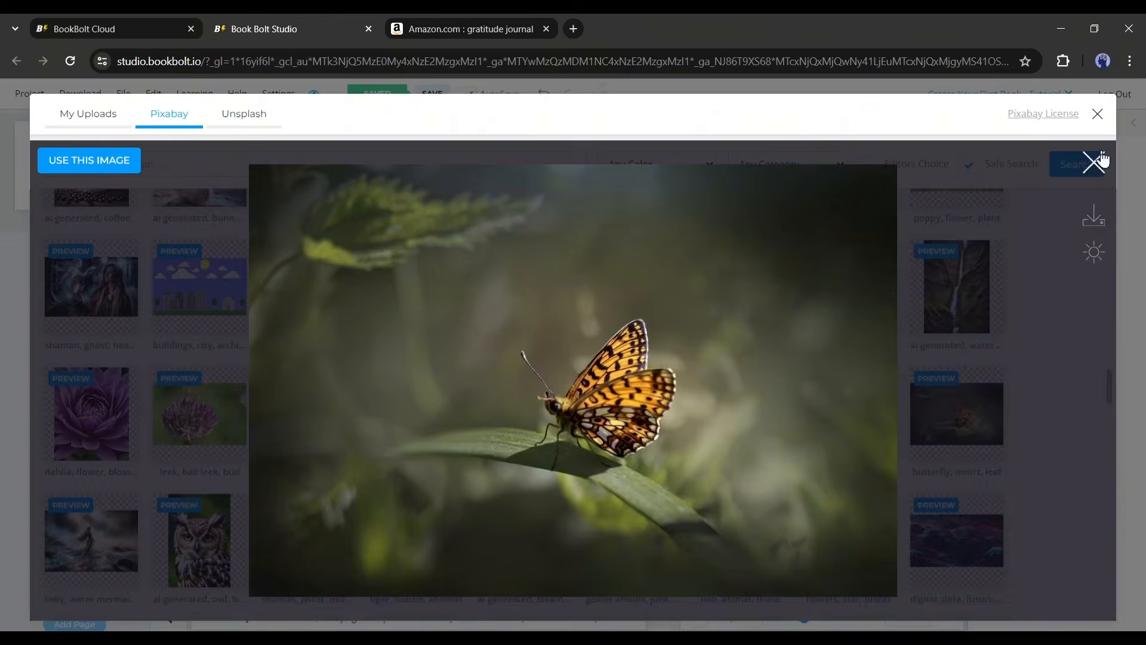
{"action": "left_click", "coordinate": [1098, 161]}
{"action": "left_click", "coordinate": [958, 421]}
Enlarge and position the butterfly photo so it fills the entire cover, with the butterfly on the front half
{"action": "left_click_drag", "start_coordinate": [707, 374], "coordinate": [441, 262]}
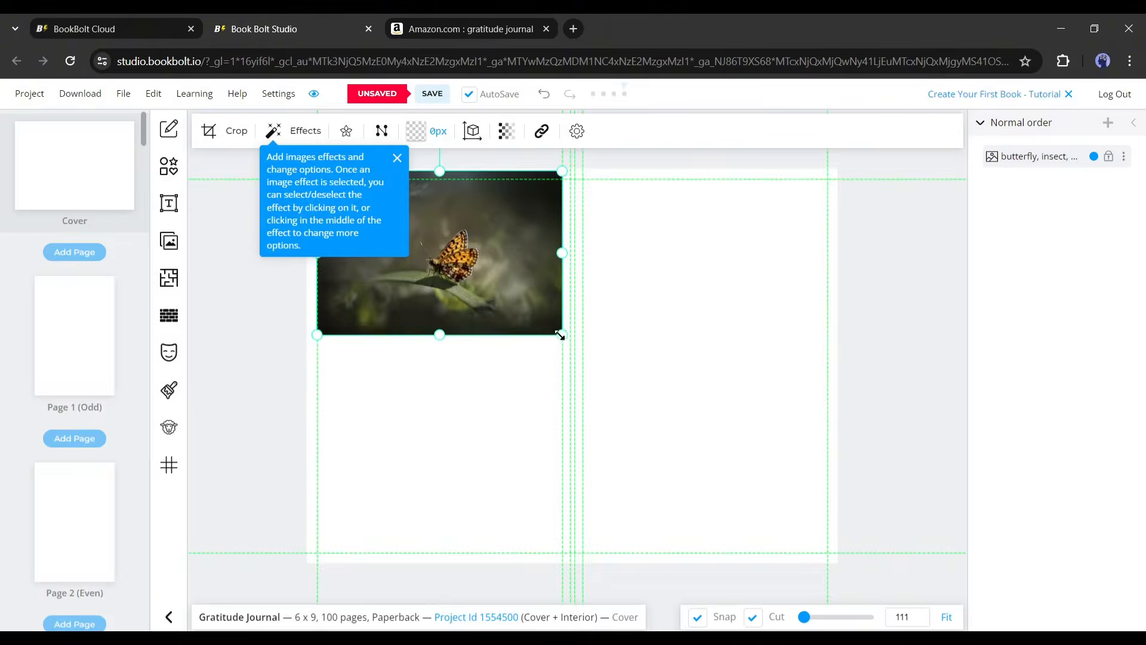
{"action": "left_click_drag", "start_coordinate": [559, 334], "coordinate": [843, 520]}
{"action": "left_click_drag", "start_coordinate": [316, 523], "coordinate": [179, 614]}
{"action": "left_click_drag", "start_coordinate": [519, 360], "coordinate": [672, 360]}
{"action": "left_click_drag", "start_coordinate": [308, 169], "coordinate": [268, 142]}
{"action": "left_click_drag", "start_coordinate": [350, 261], "coordinate": [380, 255]}
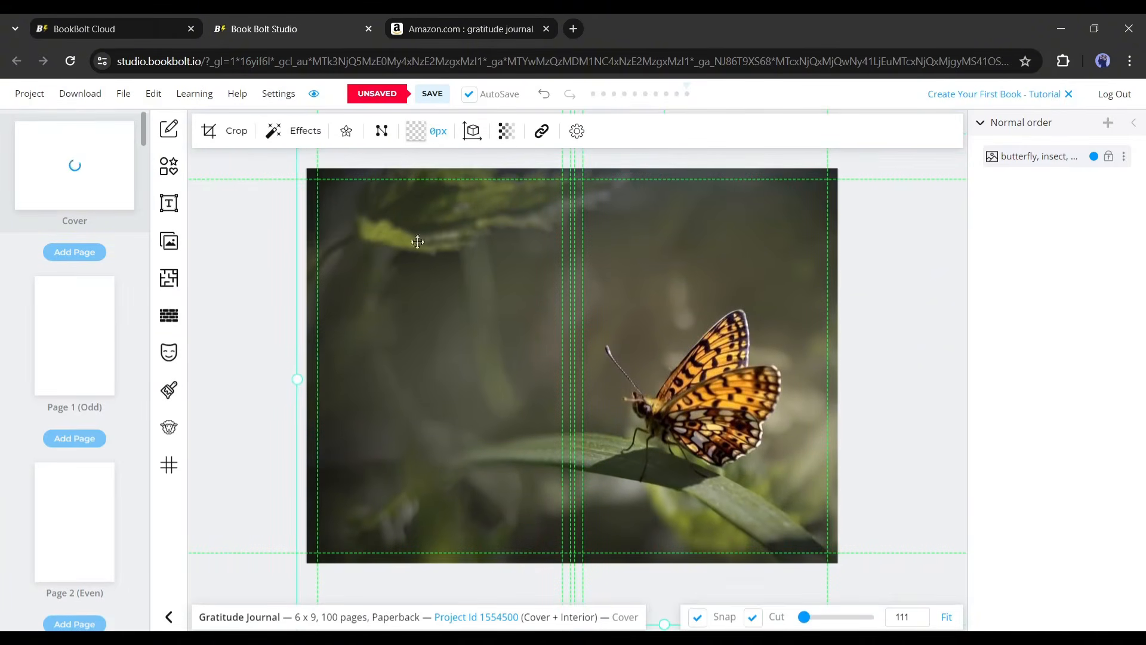
Darken the butterfly photo with a Blend effect in Multiply mode, alpha 100 and grey #A6A6A6
{"action": "left_click", "coordinate": [255, 258]}
{"action": "left_click", "coordinate": [639, 341]}
{"action": "left_click", "coordinate": [298, 133]}
{"action": "left_click", "coordinate": [366, 223]}
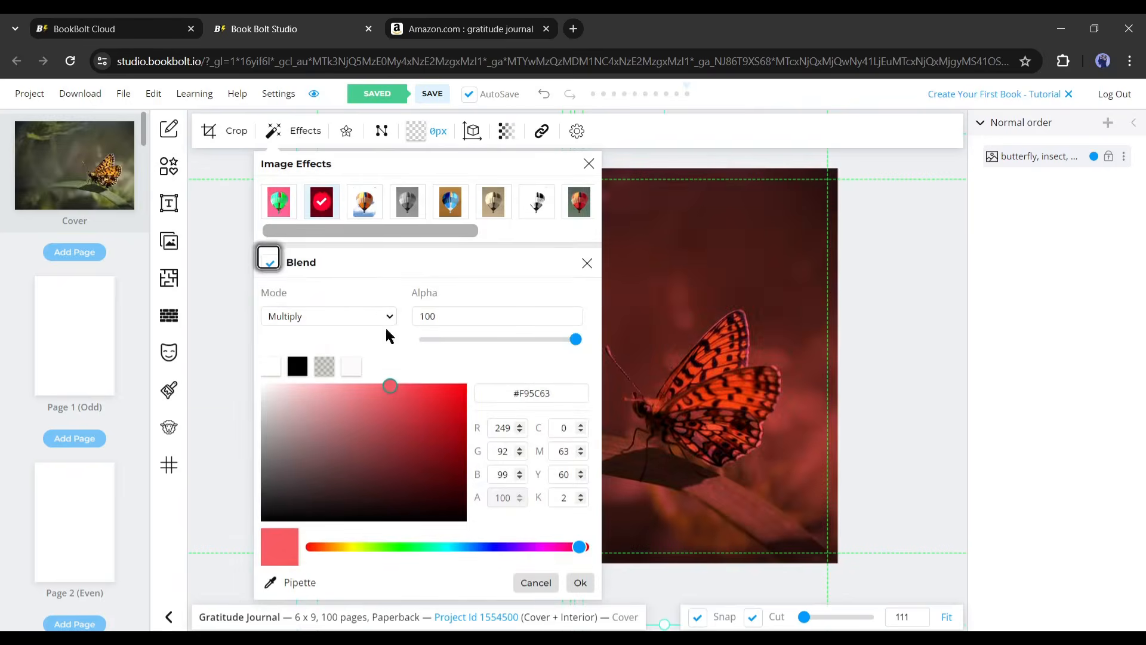
{"action": "left_click_drag", "start_coordinate": [388, 388], "coordinate": [268, 441]}
{"action": "mouse_move", "coordinate": [575, 339]}
{"action": "left_mouse_down"}
{"action": "mouse_move", "coordinate": [542, 336]}
{"action": "mouse_move", "coordinate": [576, 339]}
{"action": "left_mouse_up"}
{"action": "left_click", "coordinate": [324, 366]}
{"action": "left_click", "coordinate": [297, 366]}
{"action": "left_click_drag", "start_coordinate": [293, 489], "coordinate": [256, 435]}
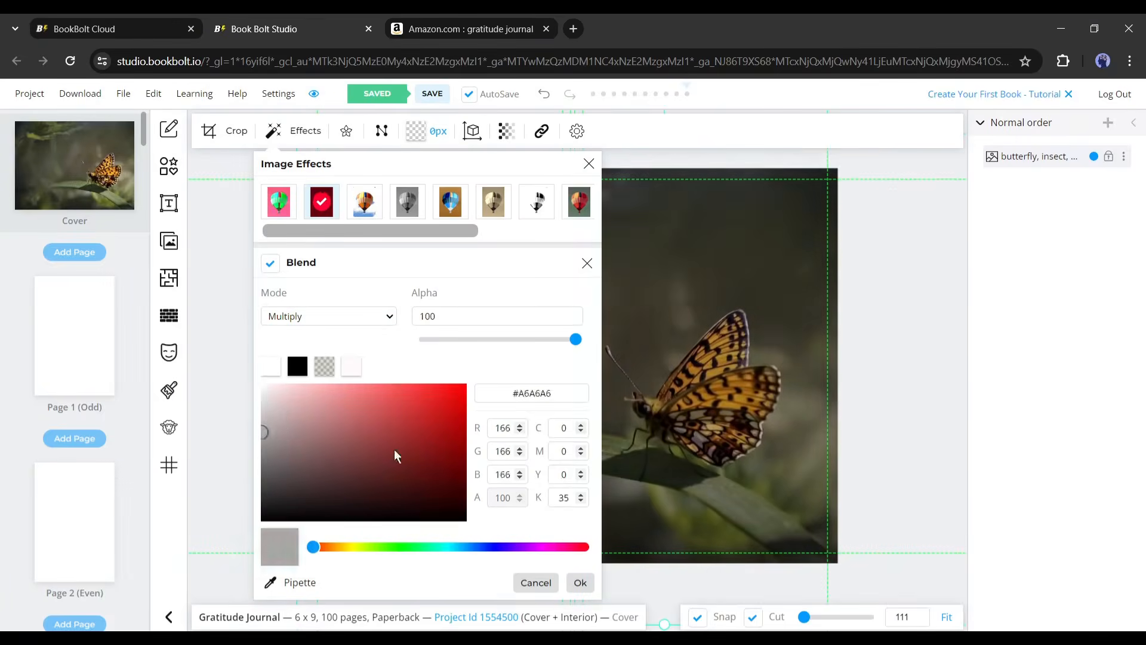
{"action": "left_click", "coordinate": [581, 583]}
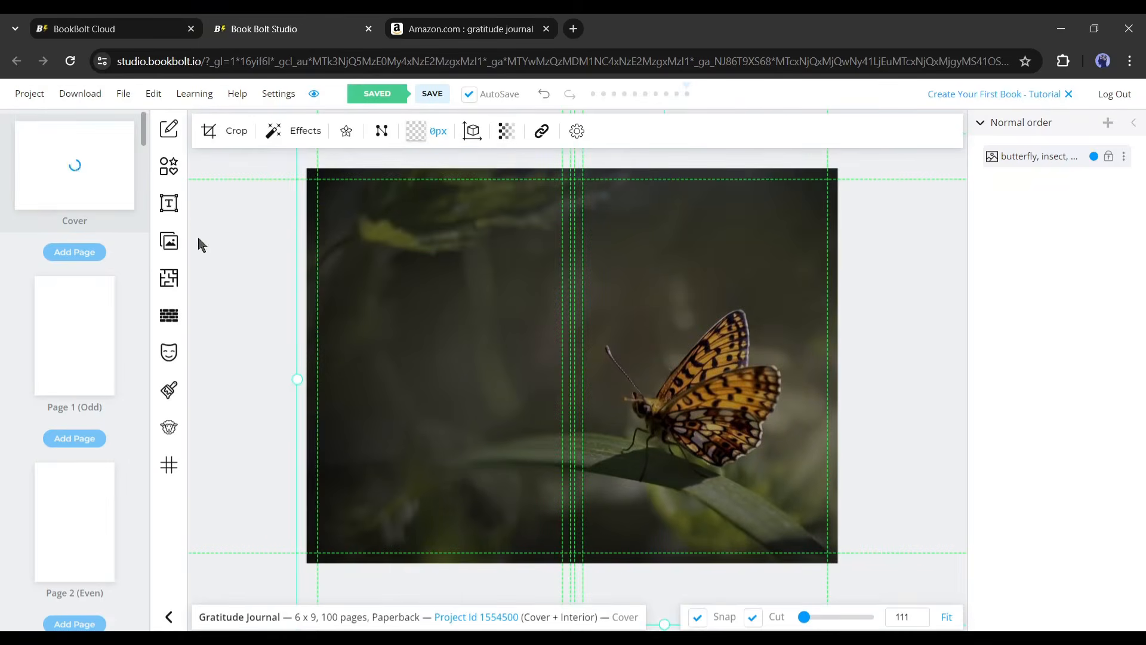
Add a heading text element and place it in the upper part of the front cover
{"action": "left_click", "coordinate": [174, 211]}
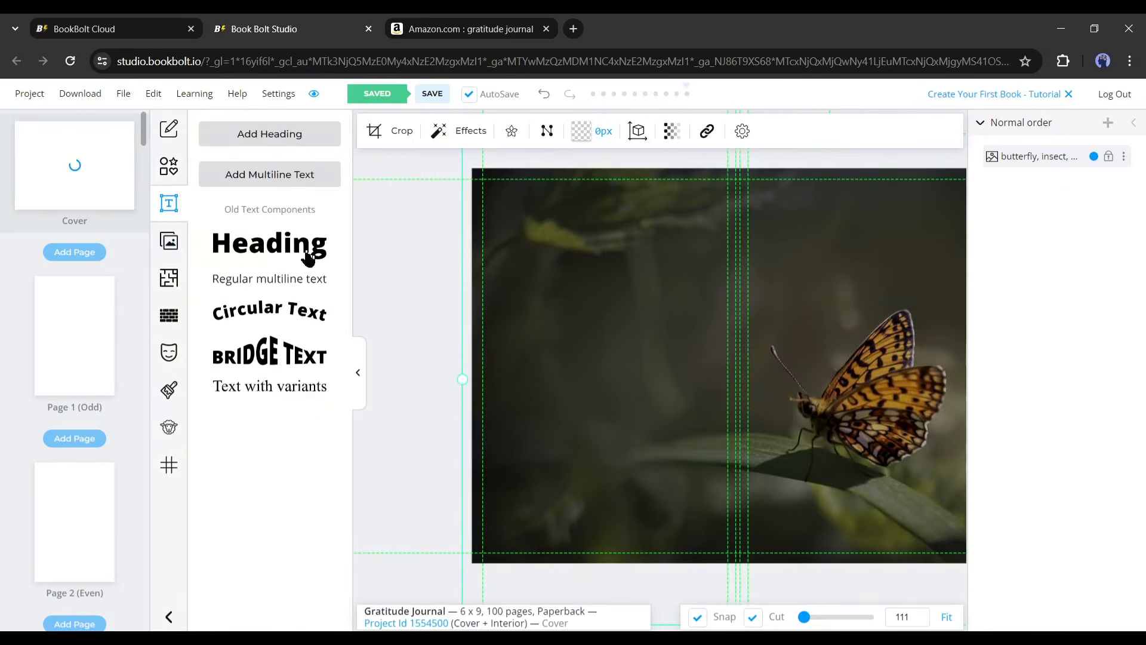
{"action": "left_click", "coordinate": [254, 252]}
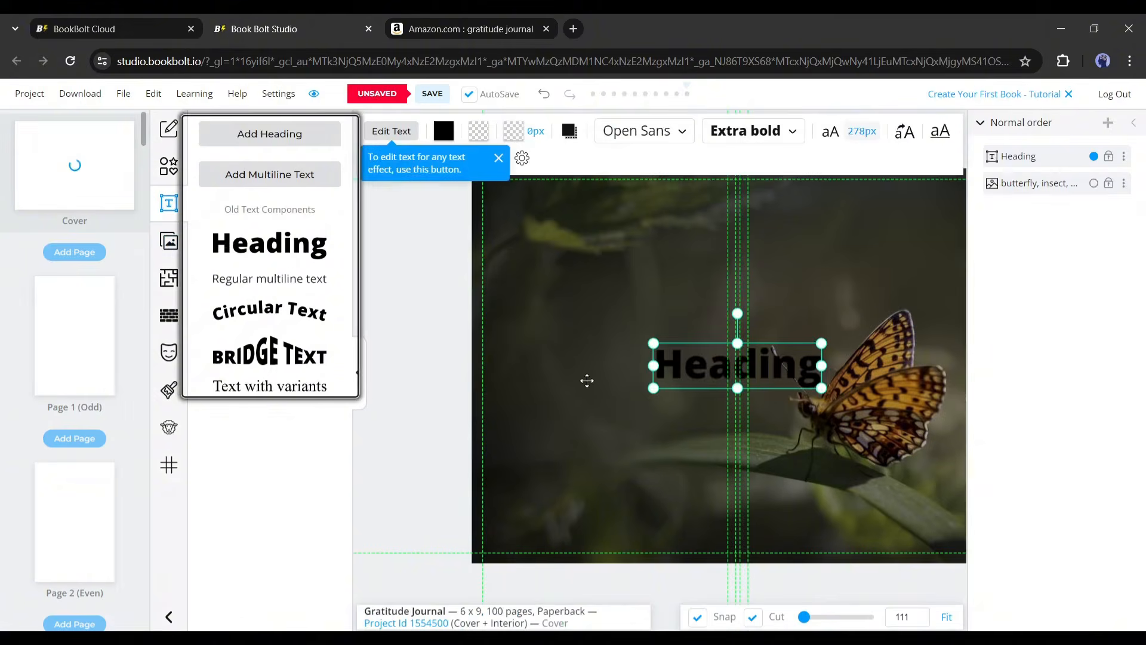
{"action": "left_click_drag", "start_coordinate": [709, 369], "coordinate": [827, 233]}
{"action": "scroll", "coordinate": [671, 490], "scroll_direction": "down", "scroll_amount": 2}
{"action": "scroll", "coordinate": [822, 274], "scroll_direction": "down", "scroll_amount": 1}
{"action": "scroll", "coordinate": [839, 302], "scroll_direction": "up", "scroll_amount": 2}
{"action": "left_click_drag", "start_coordinate": [826, 290], "coordinate": [839, 287]}
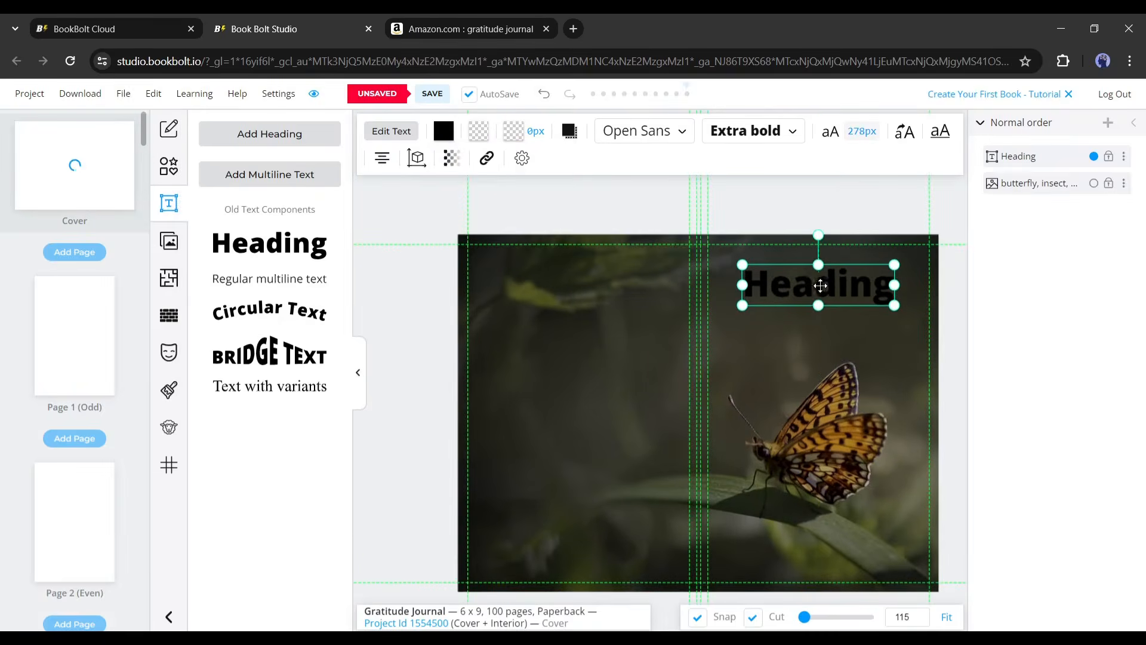
Replace the heading's placeholder text with "Gratitude"
{"action": "double_click", "coordinate": [820, 286]}
{"action": "type", "text": "Gratitude"}
{"action": "left_click", "coordinate": [789, 310]}
{"action": "left_click", "coordinate": [788, 291]}
Look through the available fonts and apply the liked font Berkshire Swash to the Gratitude heading
{"action": "left_click", "coordinate": [679, 139]}
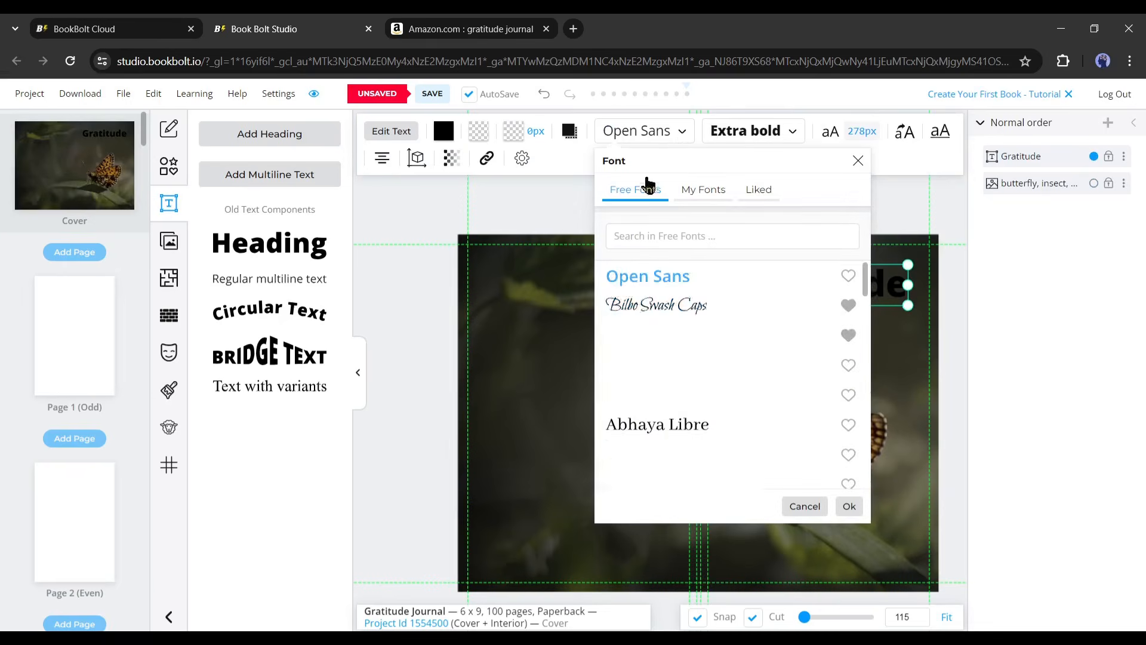
{"action": "scroll", "coordinate": [704, 391], "scroll_direction": "down", "scroll_amount": 10}
{"action": "scroll", "coordinate": [705, 412], "scroll_direction": "down", "scroll_amount": 5}
{"action": "scroll", "coordinate": [703, 435], "scroll_direction": "up", "scroll_amount": 15}
{"action": "left_click", "coordinate": [708, 196]}
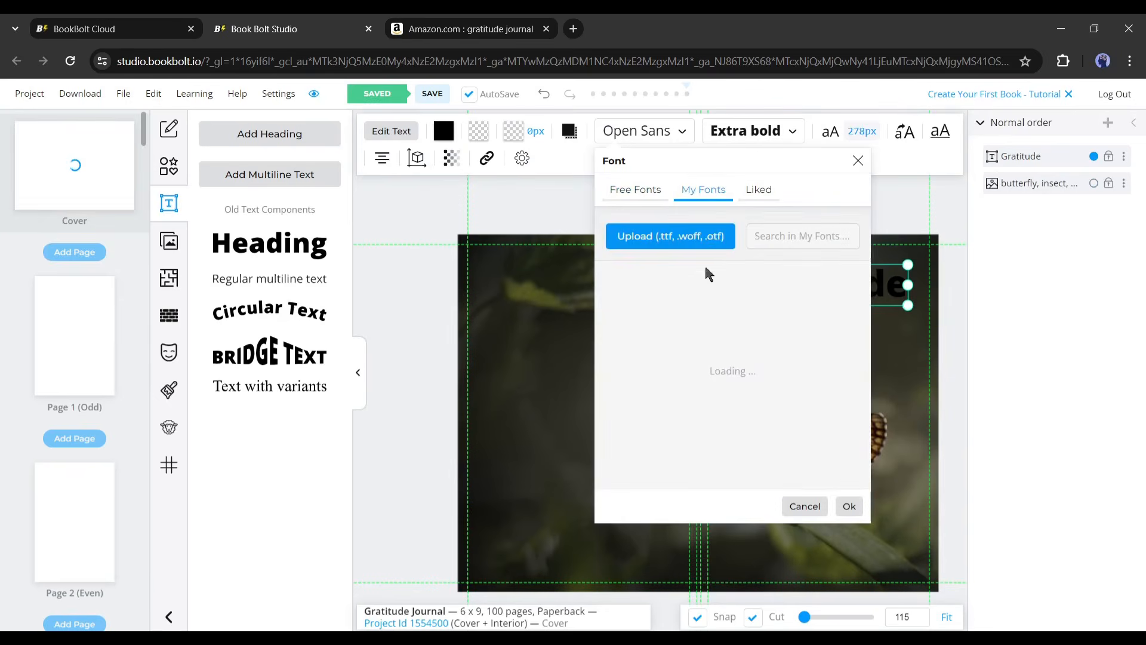
{"action": "left_click", "coordinate": [766, 189]}
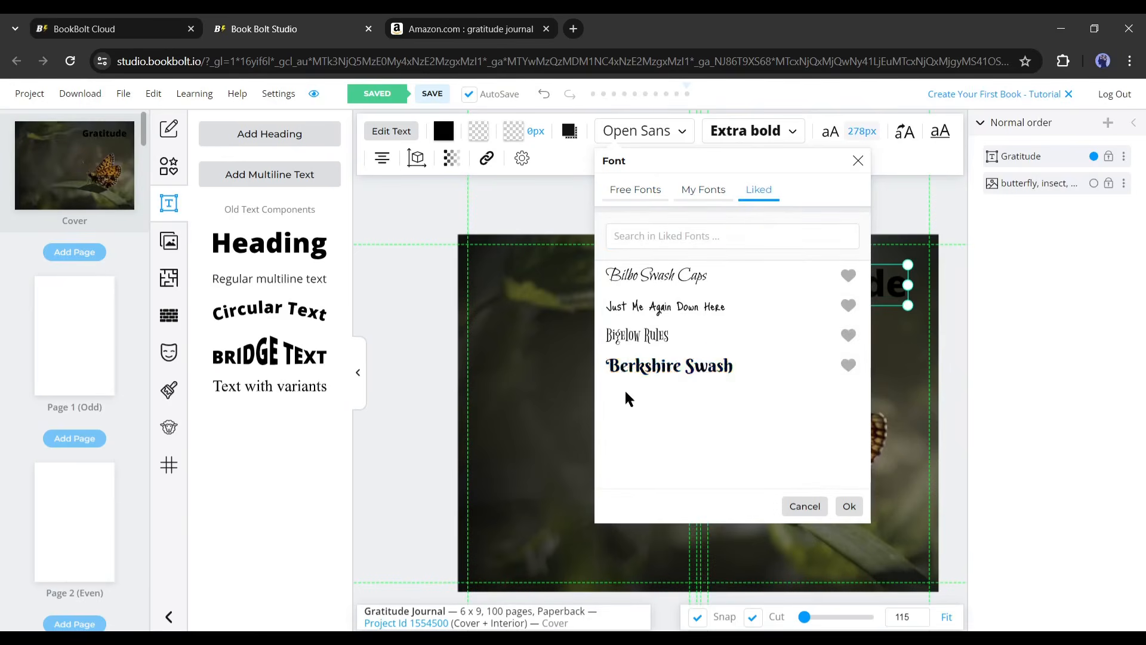
{"action": "left_click", "coordinate": [714, 370]}
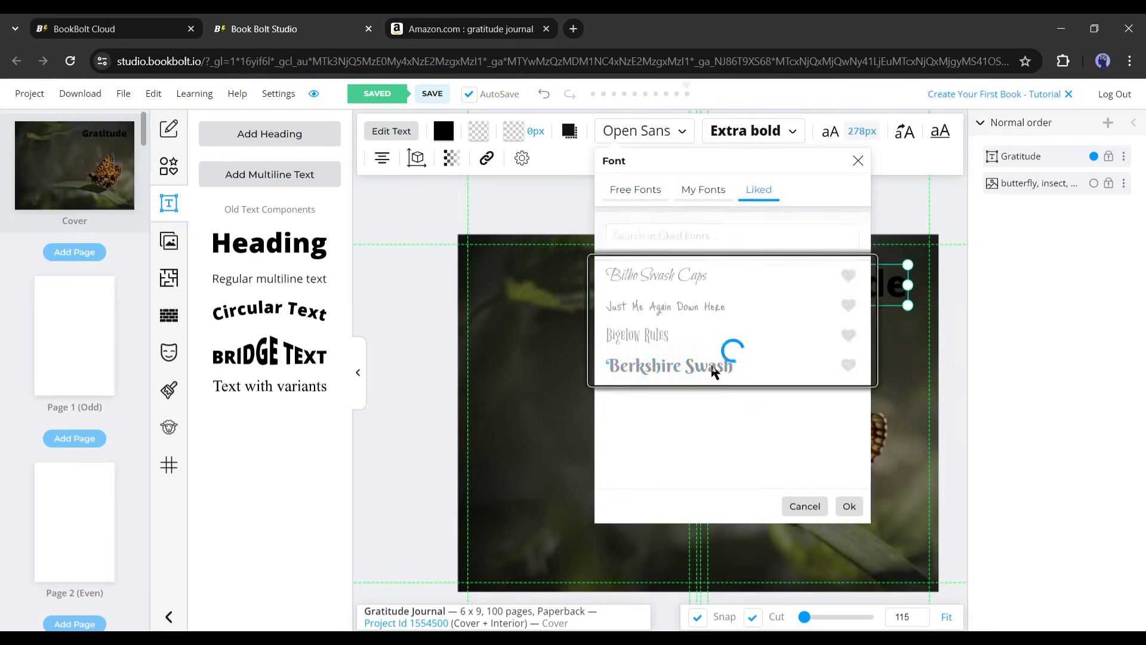
{"action": "left_click", "coordinate": [848, 506]}
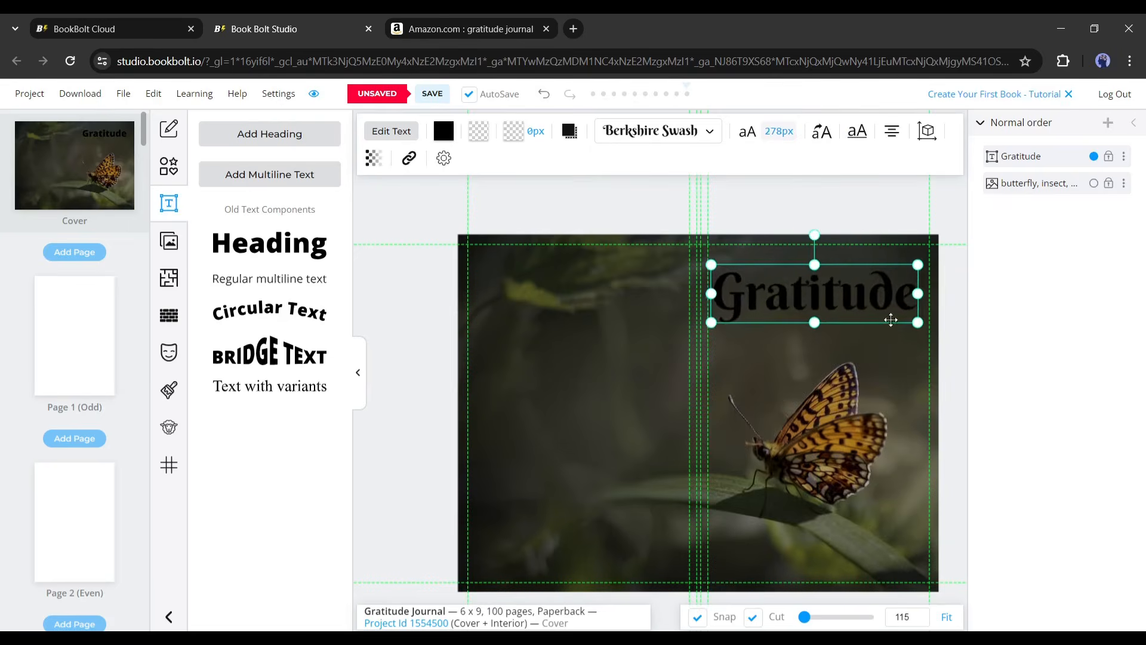
Colour the Gratitude heading white and shift it slightly higher on the front cover
{"action": "left_click", "coordinate": [442, 132]}
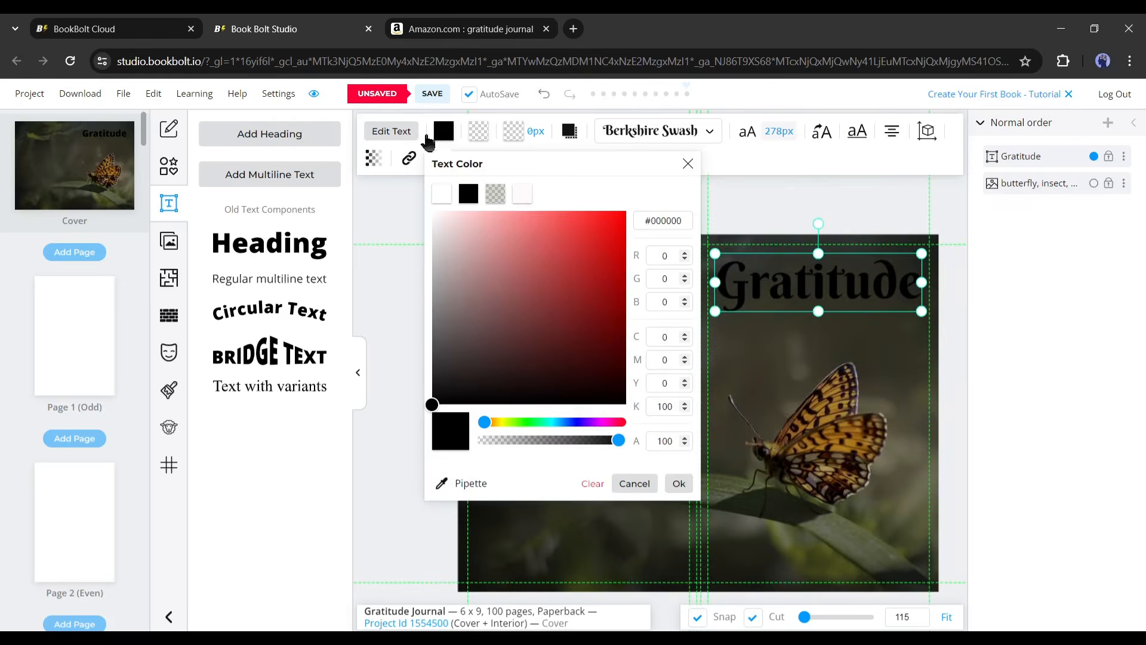
{"action": "left_click", "coordinate": [442, 193]}
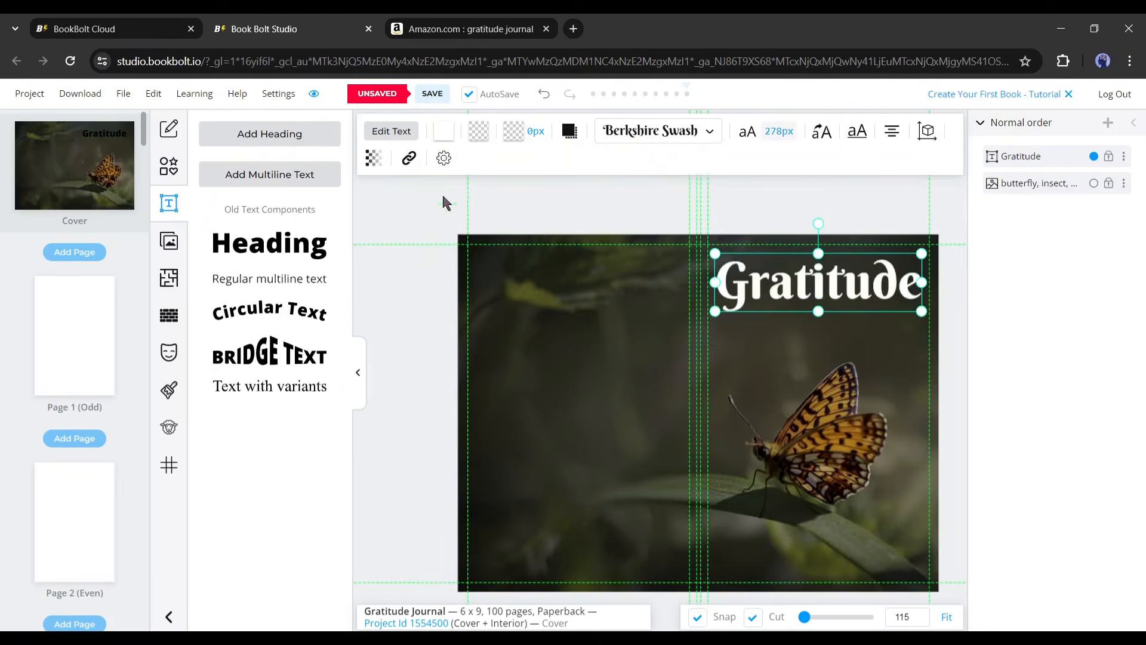
{"action": "left_click_drag", "start_coordinate": [818, 287], "coordinate": [818, 277]}
Add a second heading reading "JOURNAL" directly beneath Gratitude on the front cover
{"action": "left_click", "coordinate": [270, 134]}
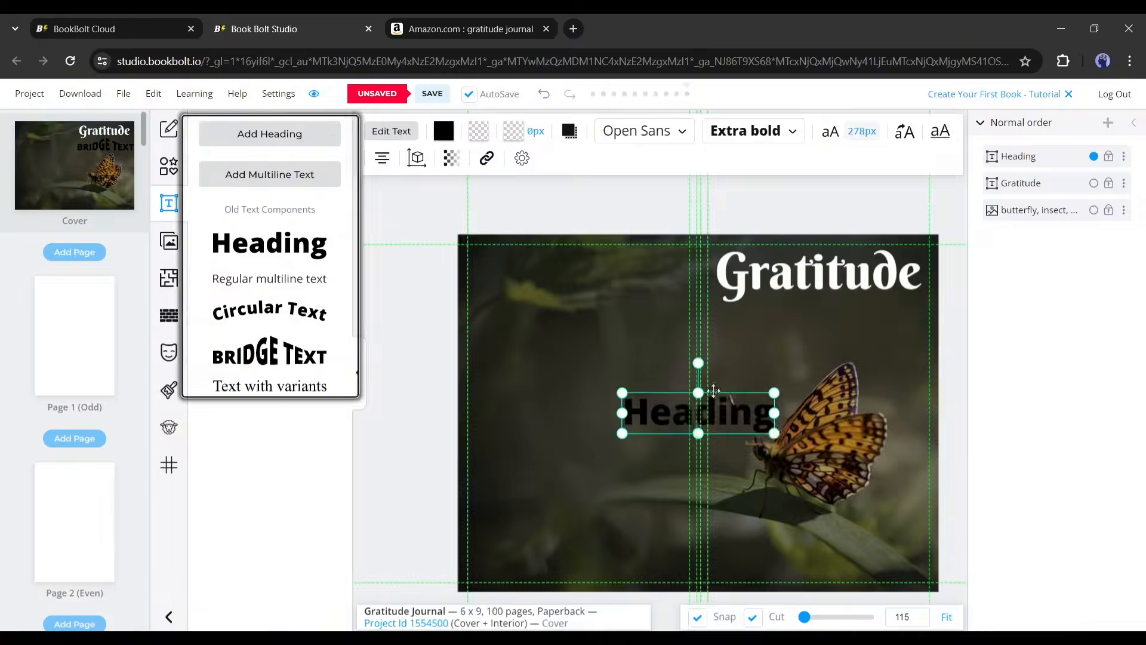
{"action": "left_click_drag", "start_coordinate": [725, 400], "coordinate": [851, 325]}
{"action": "double_click", "coordinate": [822, 336]}
{"action": "type", "text": "JOURNAL"}
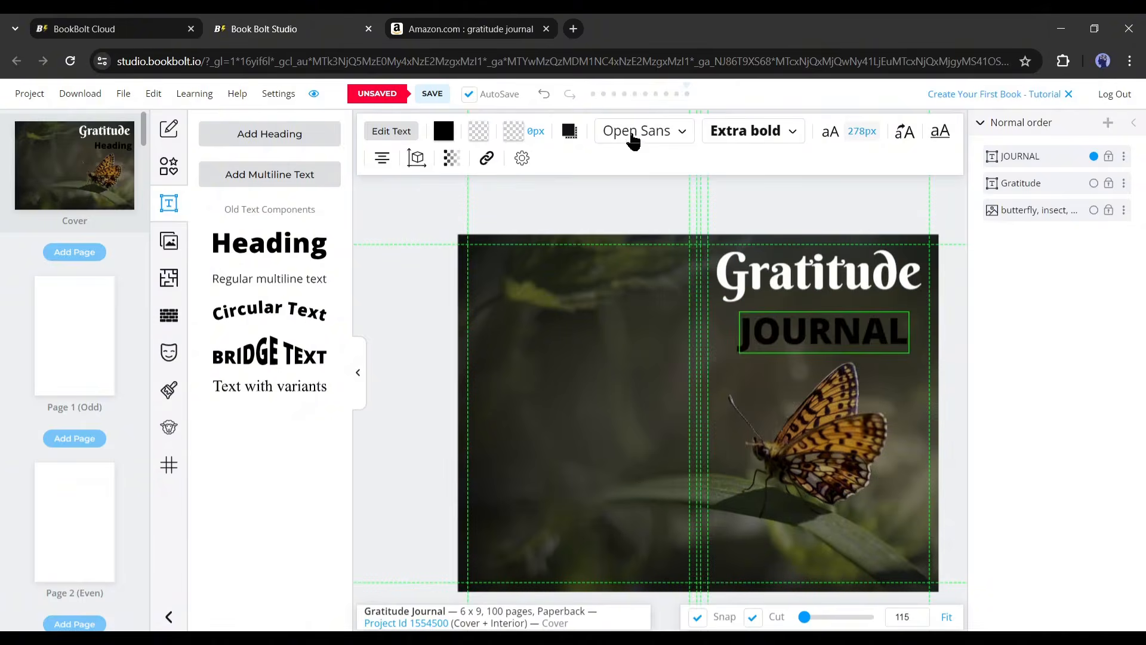
Apply the liked font Bigelow Rules to the JOURNAL heading
{"action": "left_click", "coordinate": [632, 135]}
{"action": "left_click", "coordinate": [758, 192]}
{"action": "left_click", "coordinate": [667, 334]}
{"action": "left_click", "coordinate": [848, 506]}
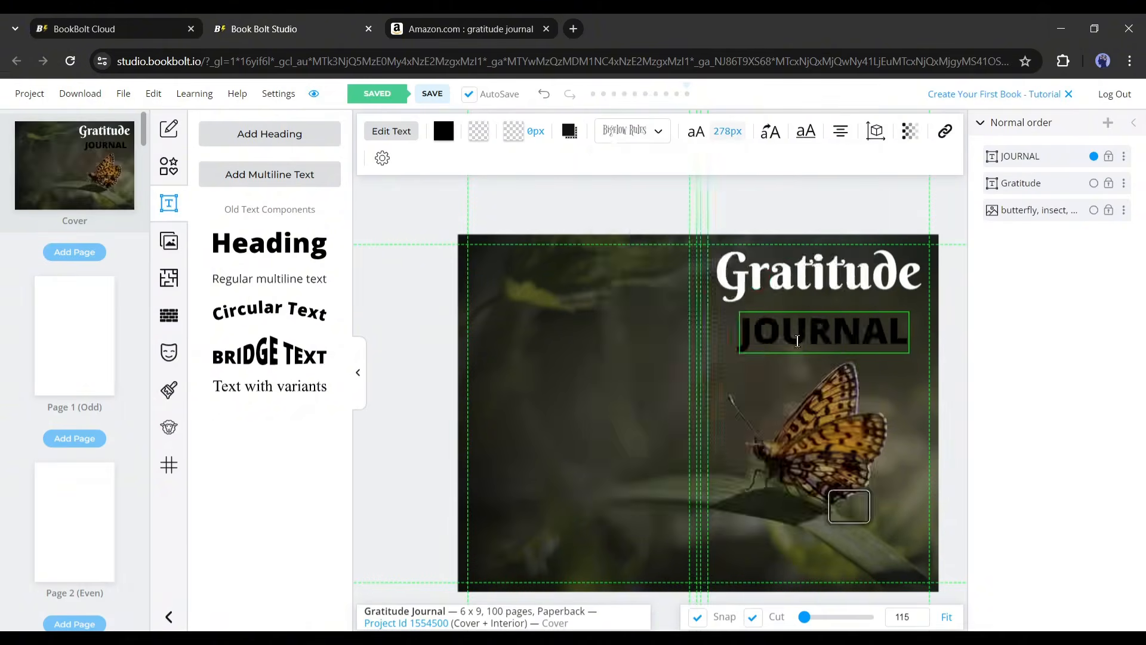
Reselect Bigelow Rules among the liked fonts and confirm it for the JOURNAL heading
{"action": "left_click", "coordinate": [815, 379]}
{"action": "left_click", "coordinate": [824, 333]}
{"action": "left_click", "coordinate": [641, 131]}
{"action": "left_click", "coordinate": [639, 332]}
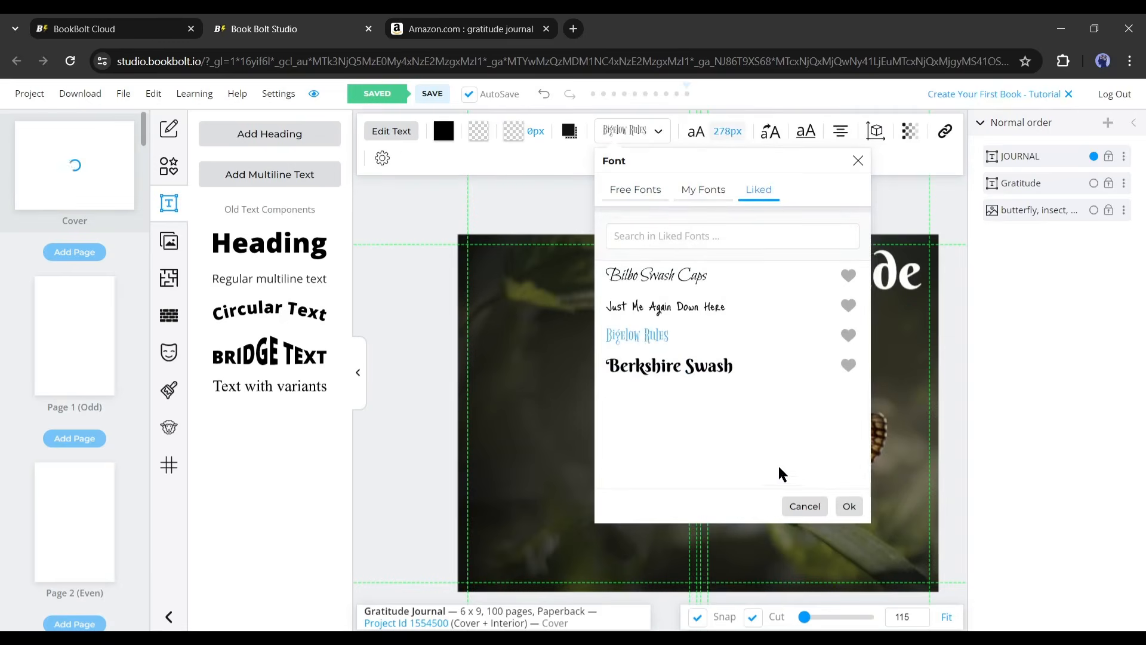
{"action": "left_click", "coordinate": [849, 505]}
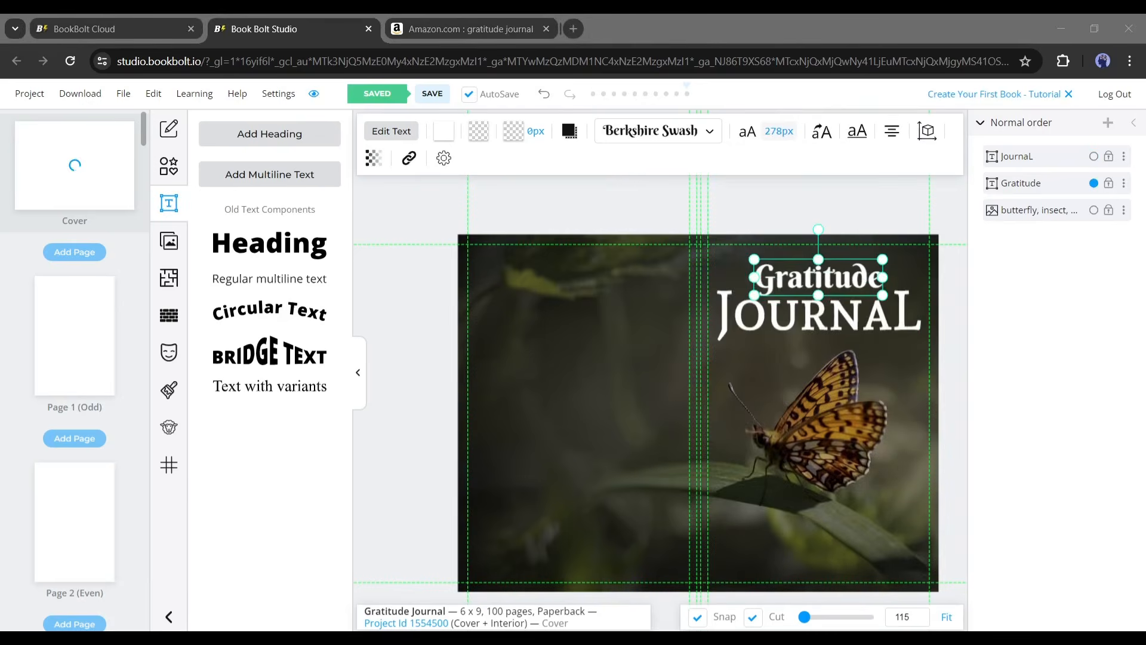
Shift the butterfly background image slightly upward on the cover
{"action": "left_click", "coordinate": [843, 385]}
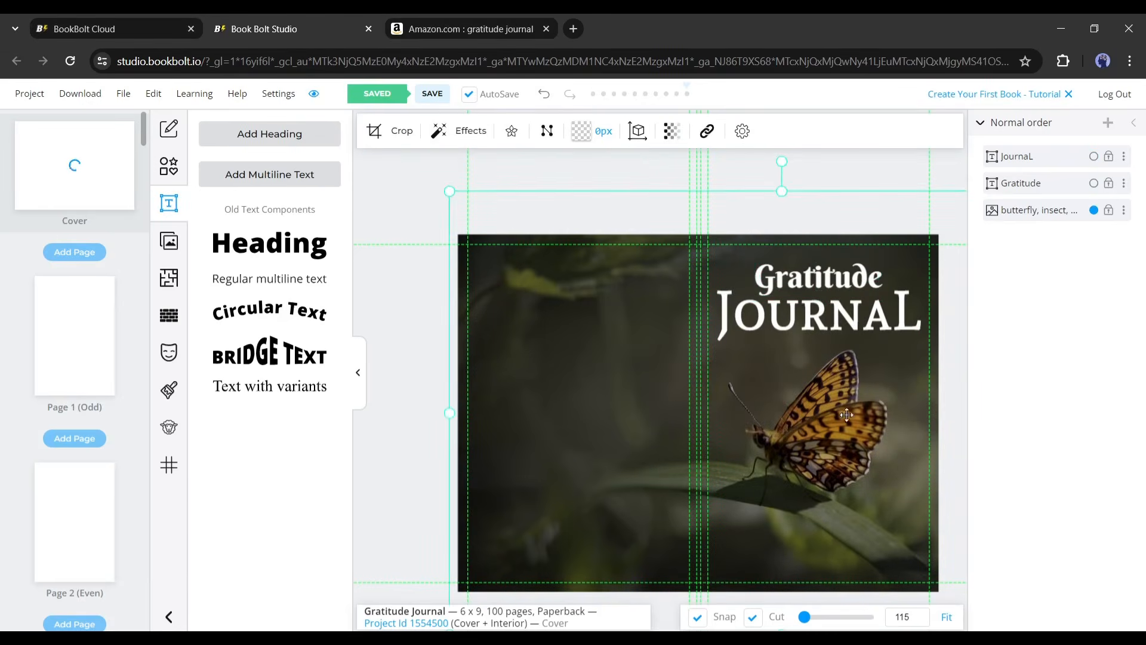
{"action": "left_click_drag", "start_coordinate": [851, 411], "coordinate": [852, 402]}
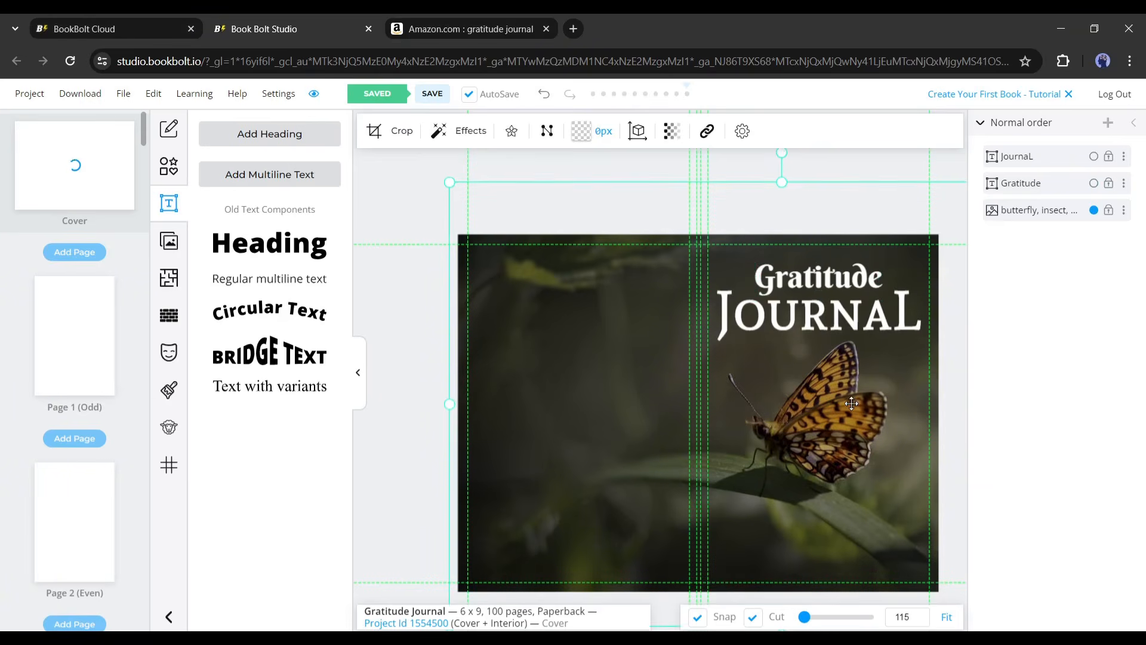
Add the "When you have a dream..." quote low on the front cover and set it in the liked font Bilbo Swash Caps
{"action": "left_click", "coordinate": [261, 404]}
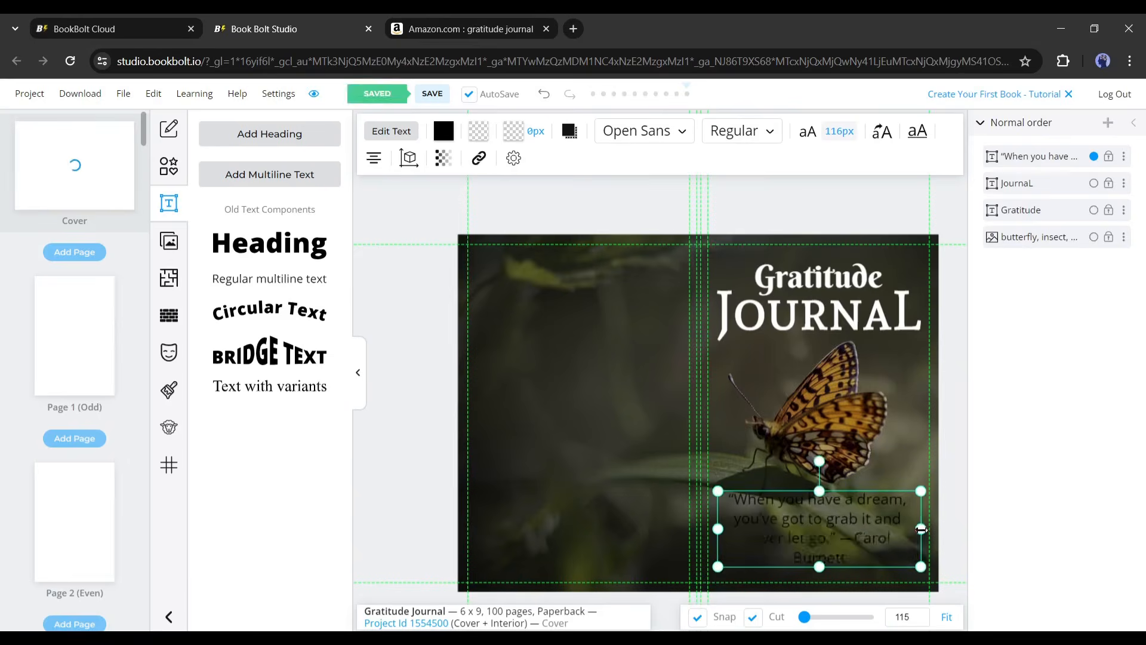
{"action": "left_click", "coordinate": [644, 130]}
{"action": "left_click", "coordinate": [734, 268]}
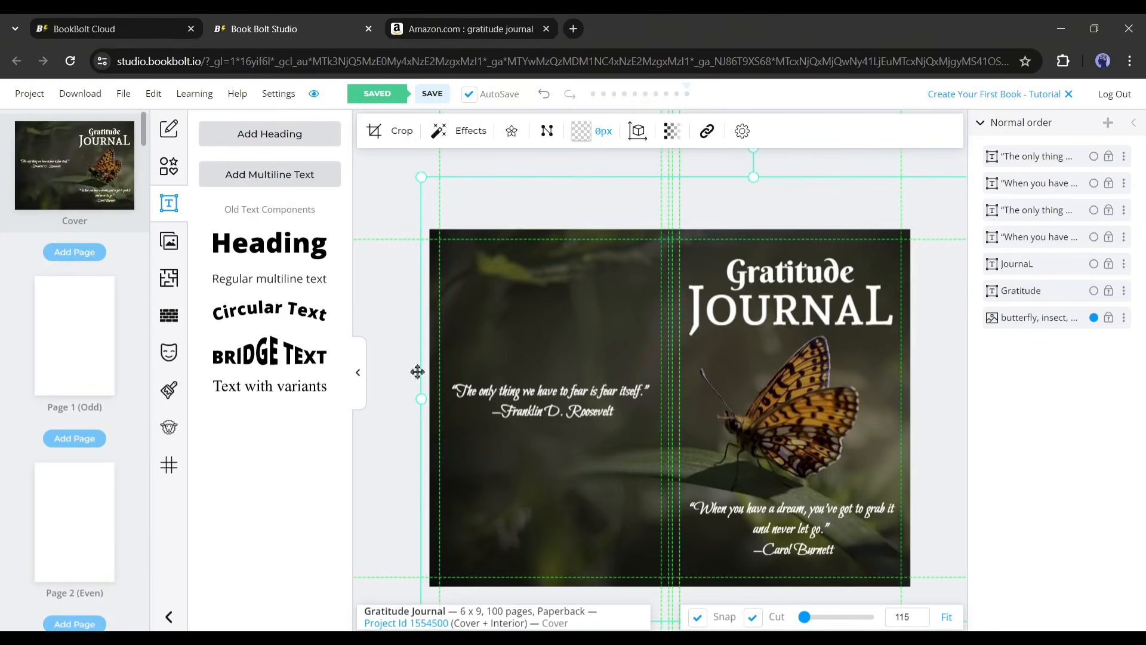
Open Page 1 of the interior and bring up the interior templates library
{"action": "scroll", "coordinate": [366, 410], "scroll_direction": "down", "scroll_amount": 1}
{"action": "left_click", "coordinate": [86, 355]}
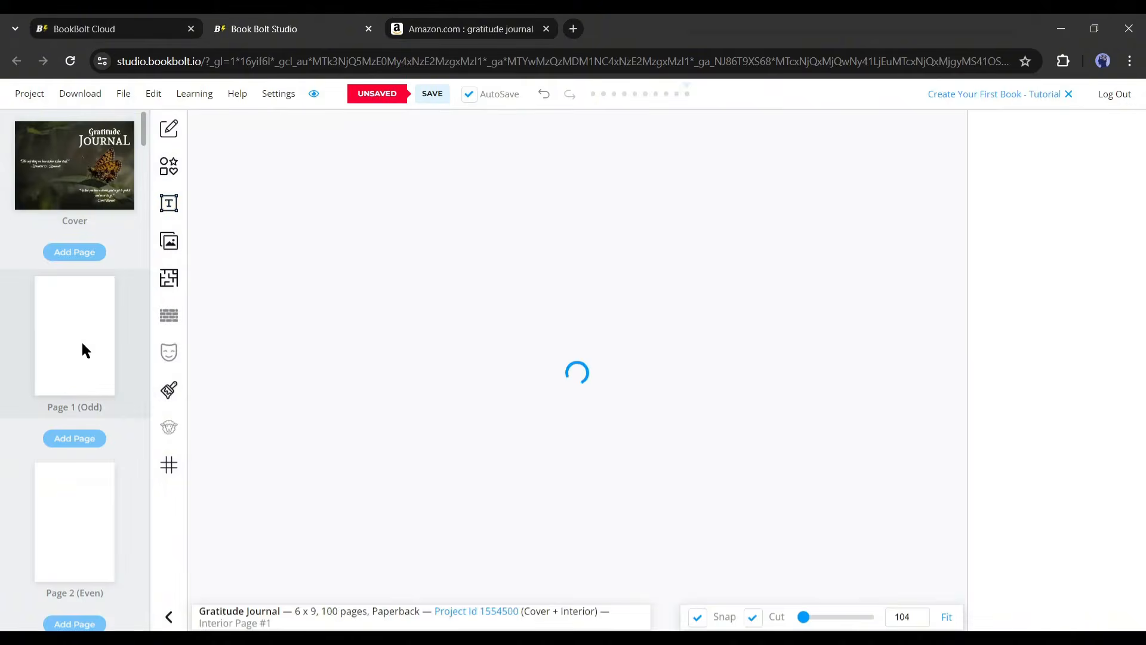
{"action": "scroll", "coordinate": [72, 477], "scroll_direction": "down", "scroll_amount": 5}
{"action": "scroll", "coordinate": [71, 460], "scroll_direction": "up", "scroll_amount": 5}
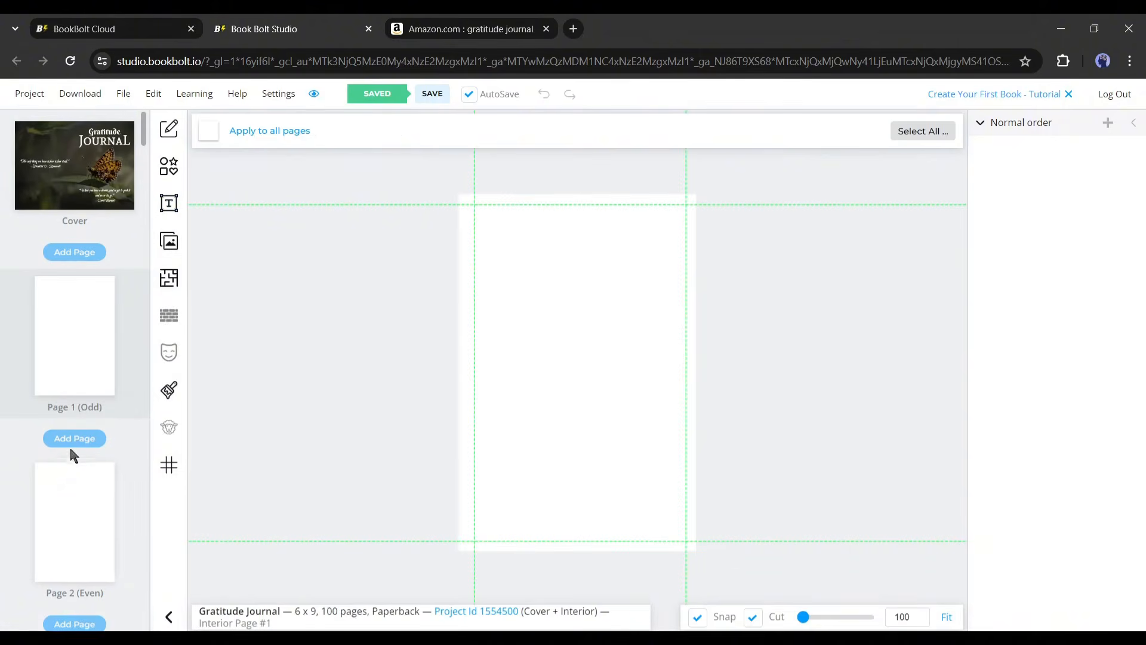
{"action": "left_click", "coordinate": [170, 288]}
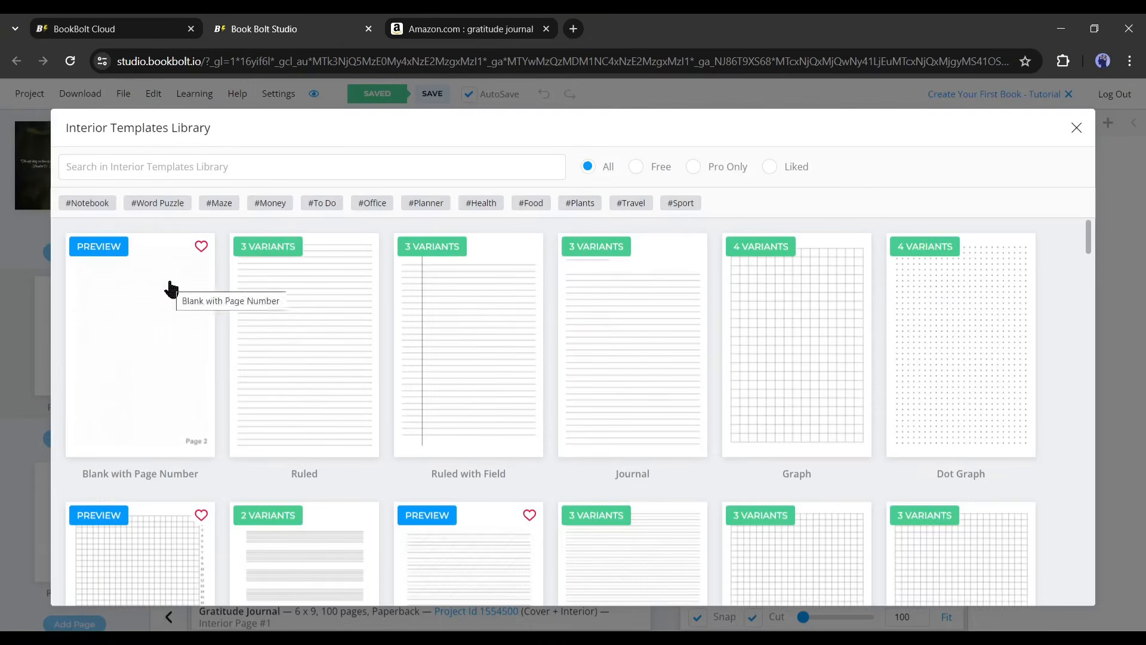
Look through the interior templates and preview the College Ruled variant of the Ruled template
{"action": "scroll", "coordinate": [642, 356], "scroll_direction": "down", "scroll_amount": 6}
{"action": "scroll", "coordinate": [645, 356], "scroll_direction": "down", "scroll_amount": 15}
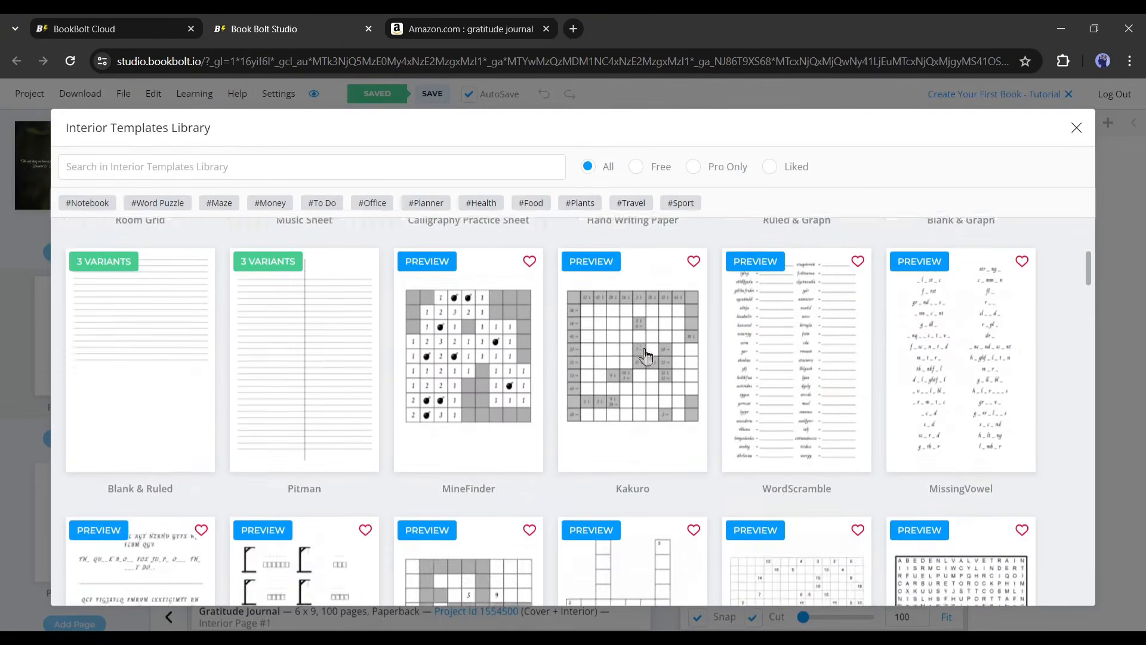
{"action": "scroll", "coordinate": [824, 394], "scroll_direction": "down", "scroll_amount": 15}
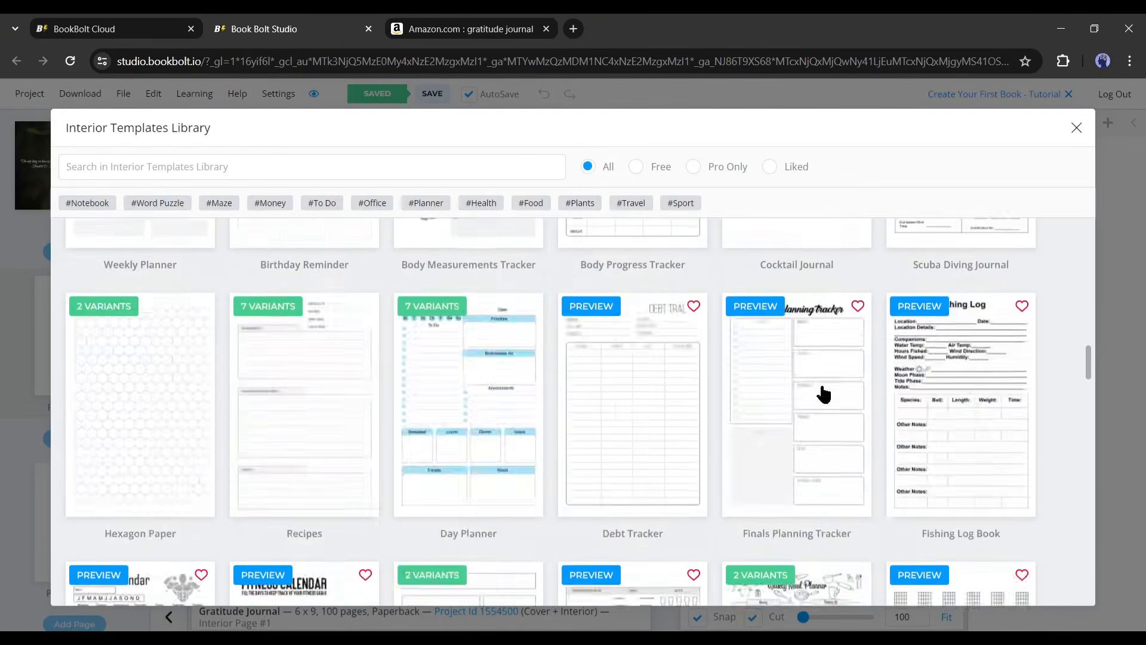
{"action": "scroll", "coordinate": [757, 418], "scroll_direction": "up", "scroll_amount": 20}
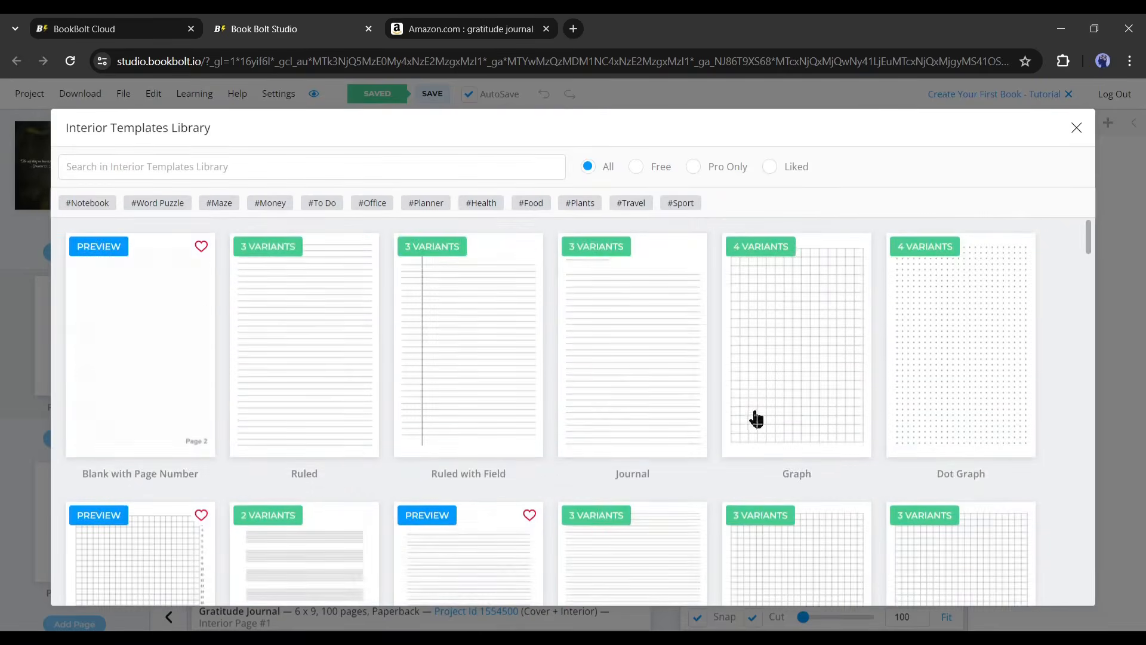
{"action": "left_click", "coordinate": [261, 250]}
{"action": "left_click", "coordinate": [422, 216]}
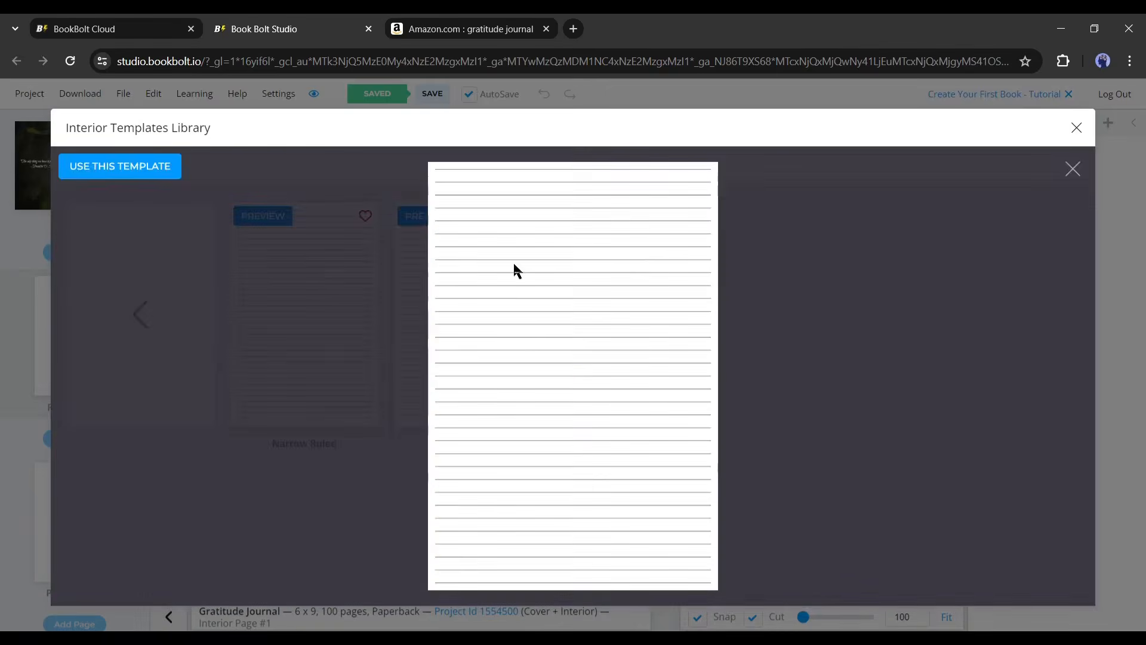
{"action": "left_click", "coordinate": [1072, 169]}
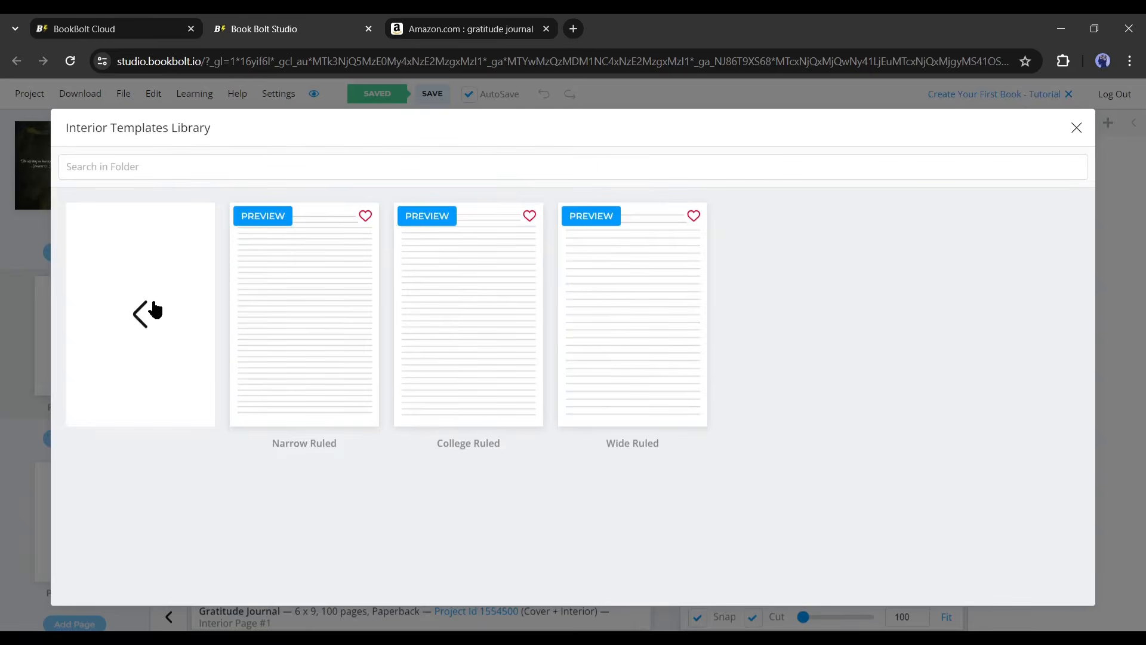
{"action": "left_click", "coordinate": [149, 312]}
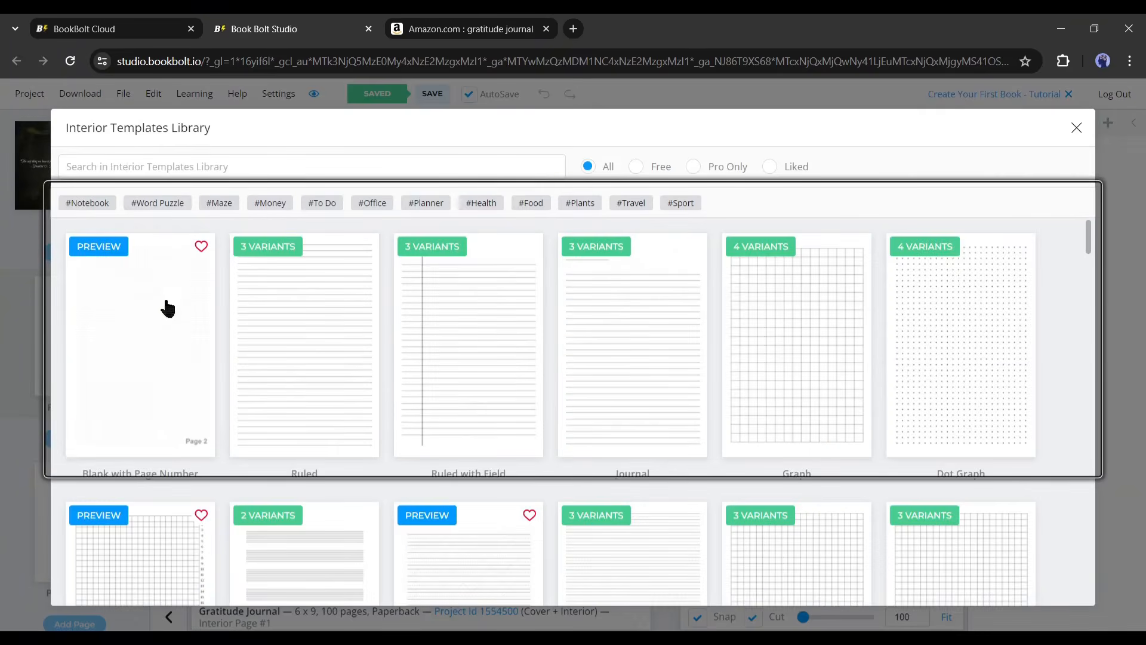
Search the interior templates library for "Grati"
{"action": "left_click", "coordinate": [208, 176]}
{"action": "type", "text": "Gat"}
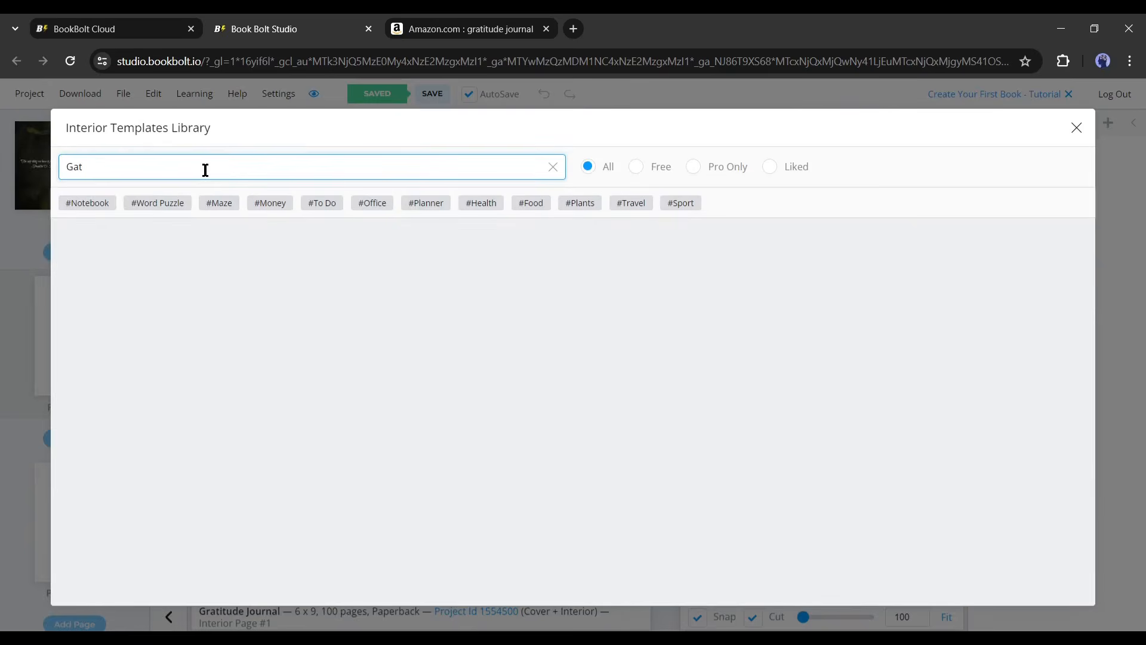
{"action": "key", "text": "BackSpace"}
{"action": "key", "text": "BackSpace"}
{"action": "type", "text": "ra"}
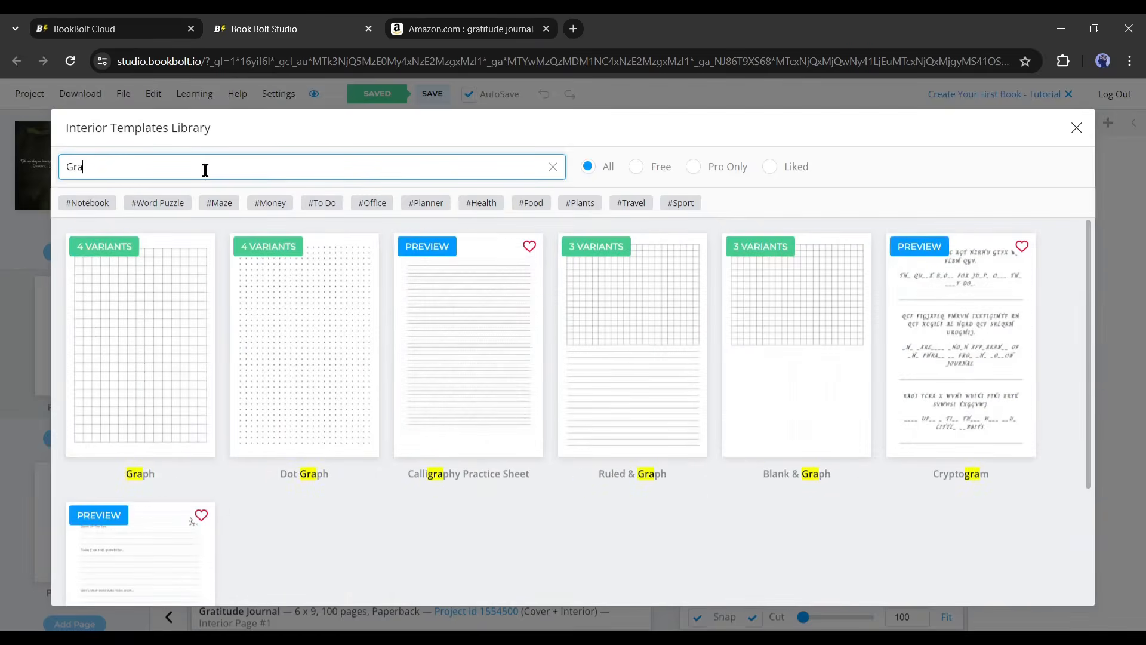
{"action": "type", "text": "ti"}
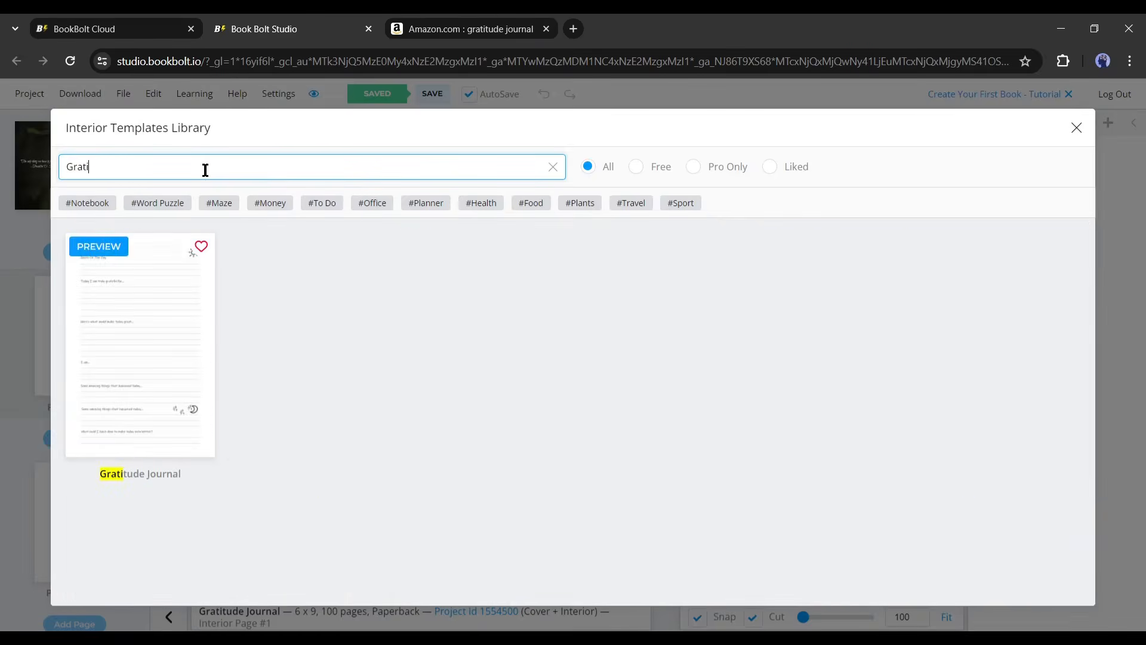
Preview the Gratitude Journal template and choose it for the interior
{"action": "left_click", "coordinate": [99, 249]}
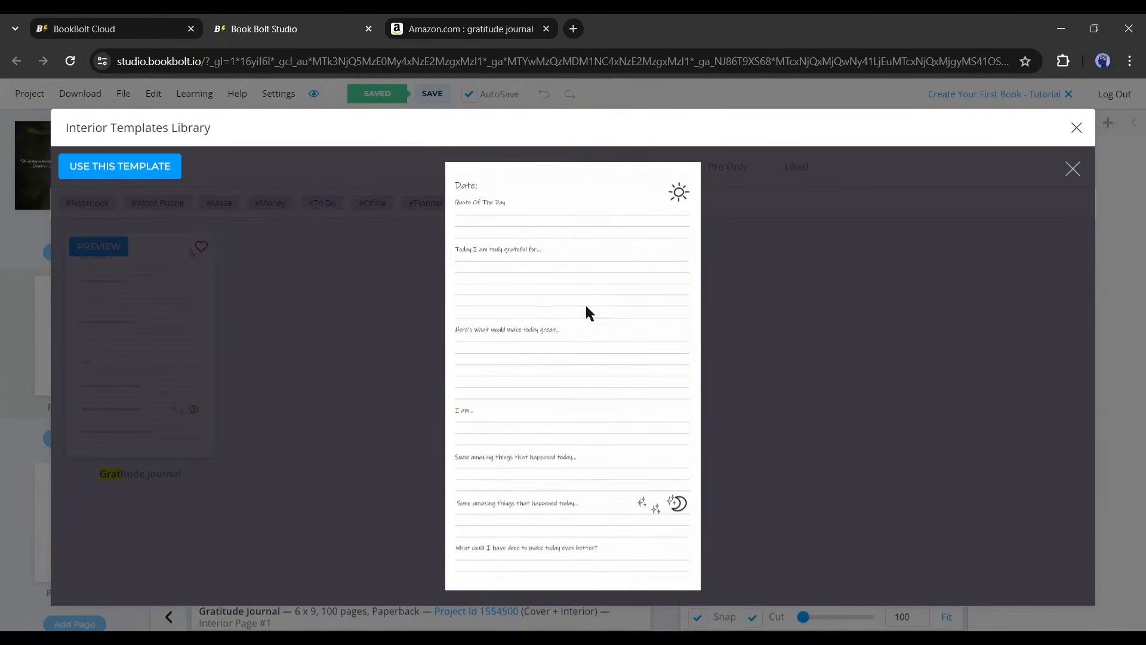
{"action": "left_click", "coordinate": [449, 203]}
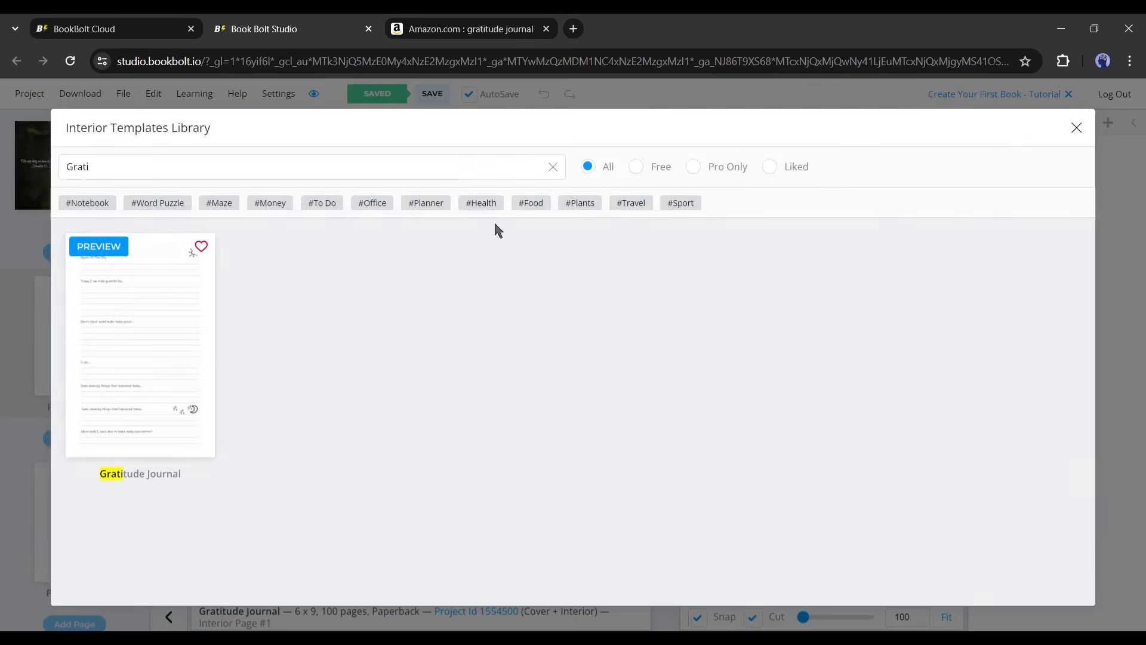
{"action": "left_click", "coordinate": [107, 249]}
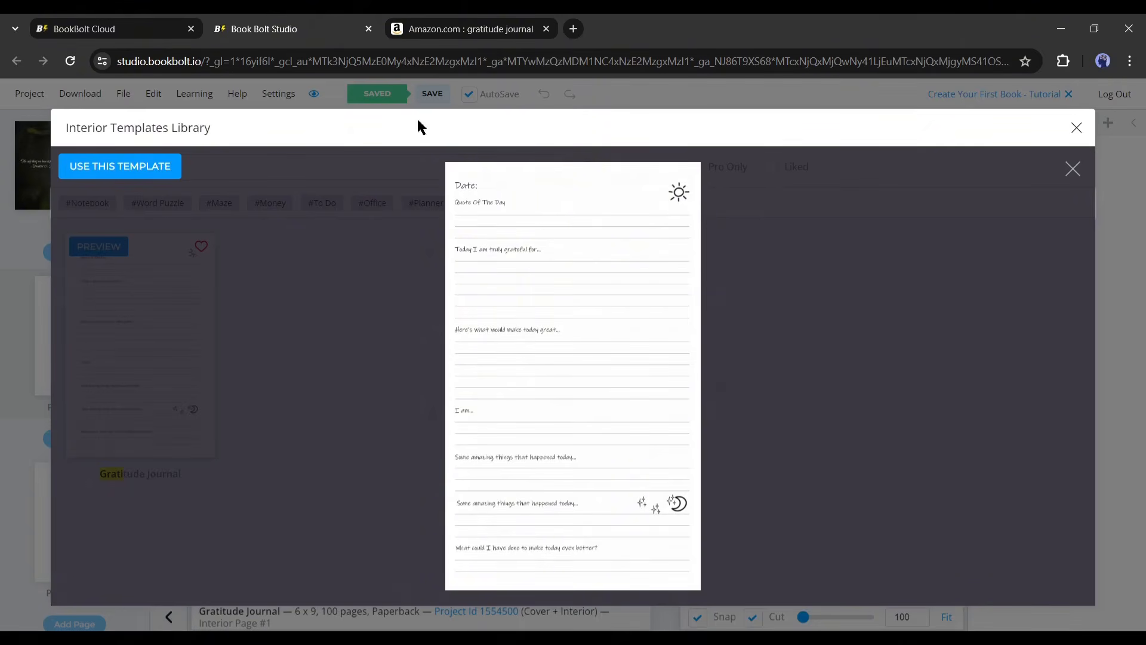
{"action": "left_click", "coordinate": [144, 174]}
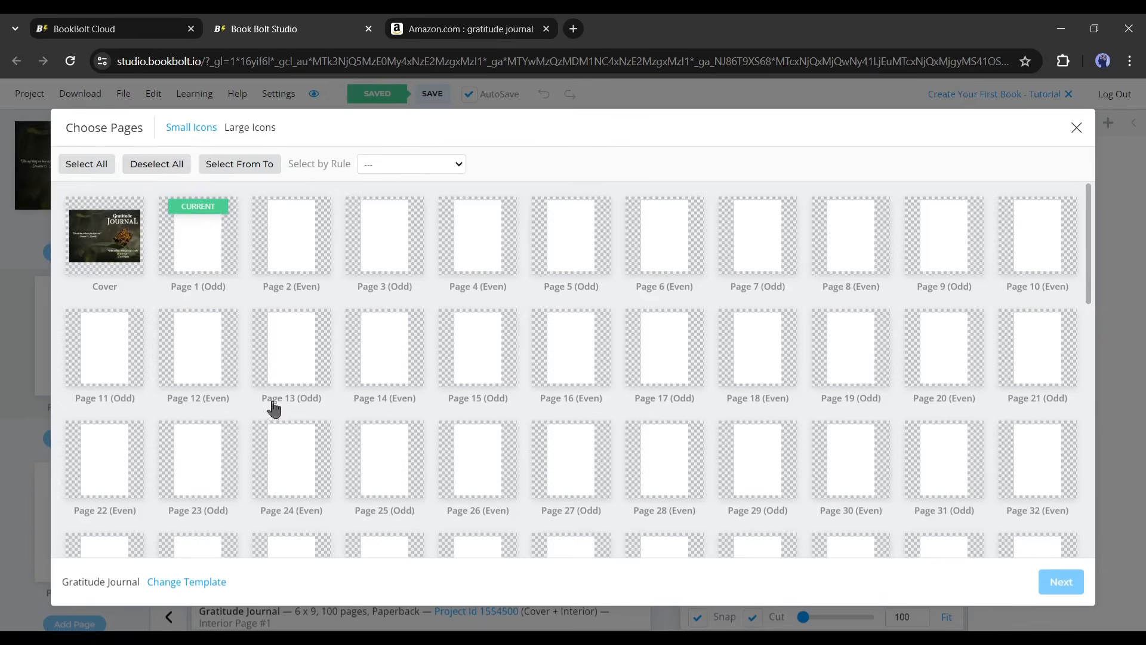
Apply the template to all pages except the cover, resized to fill the whole work area within the KDP margins
{"action": "scroll", "coordinate": [913, 371], "scroll_direction": "down", "scroll_amount": 13}
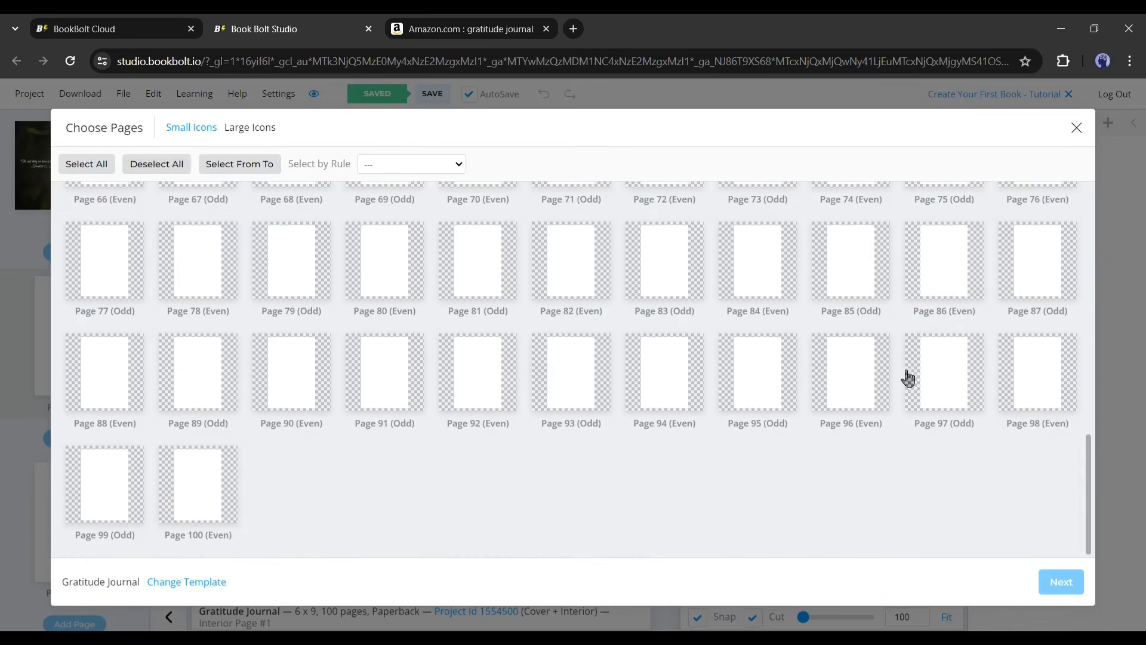
{"action": "scroll", "coordinate": [186, 507], "scroll_direction": "up", "scroll_amount": 13}
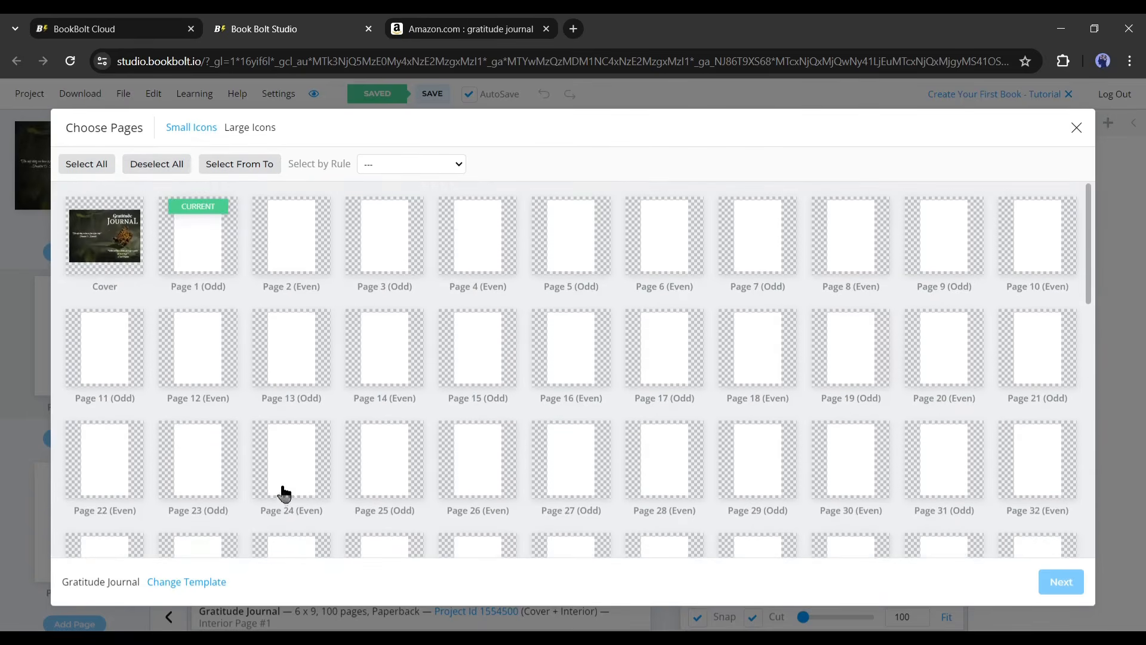
{"action": "left_click", "coordinate": [91, 168]}
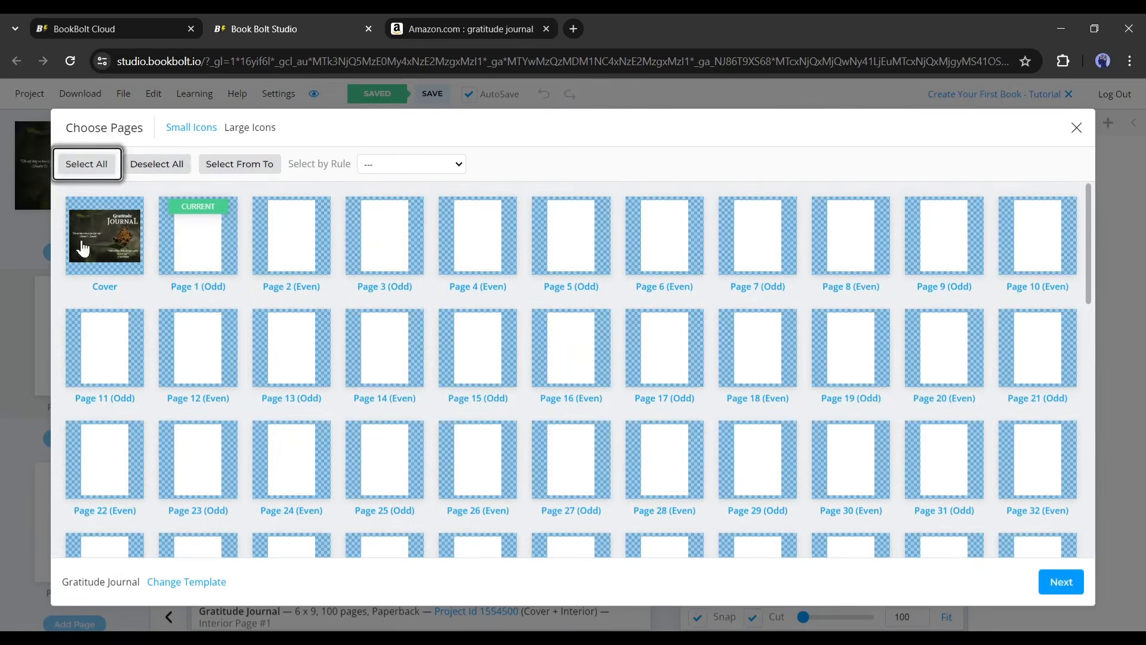
{"action": "left_click", "coordinate": [112, 240]}
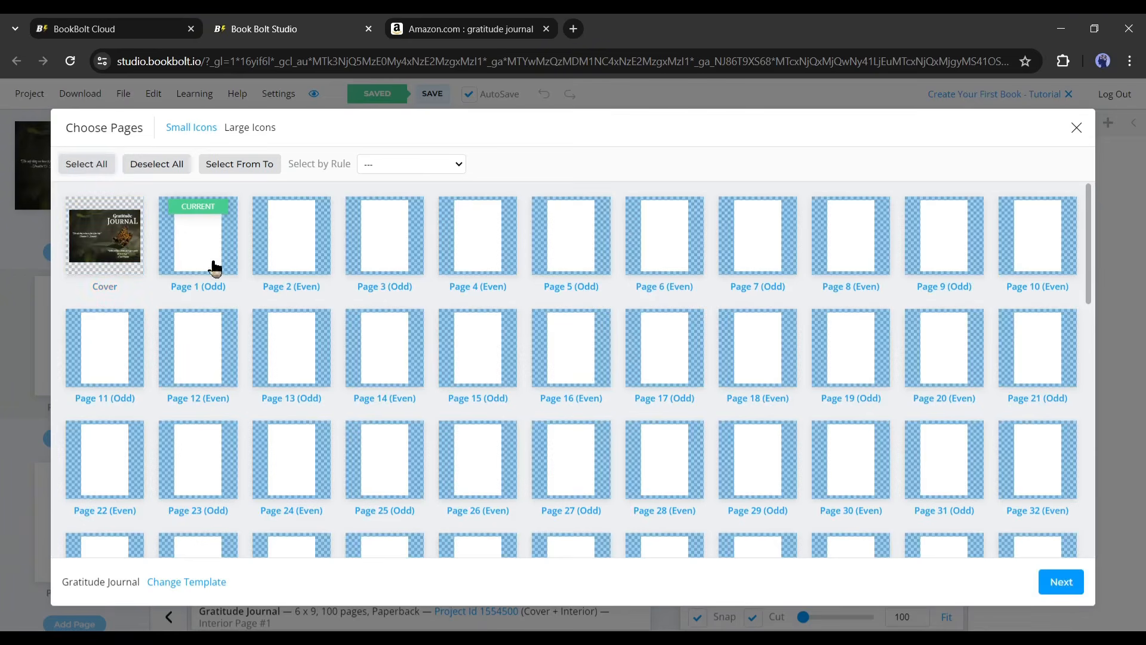
{"action": "scroll", "coordinate": [622, 460], "scroll_direction": "down", "scroll_amount": 6}
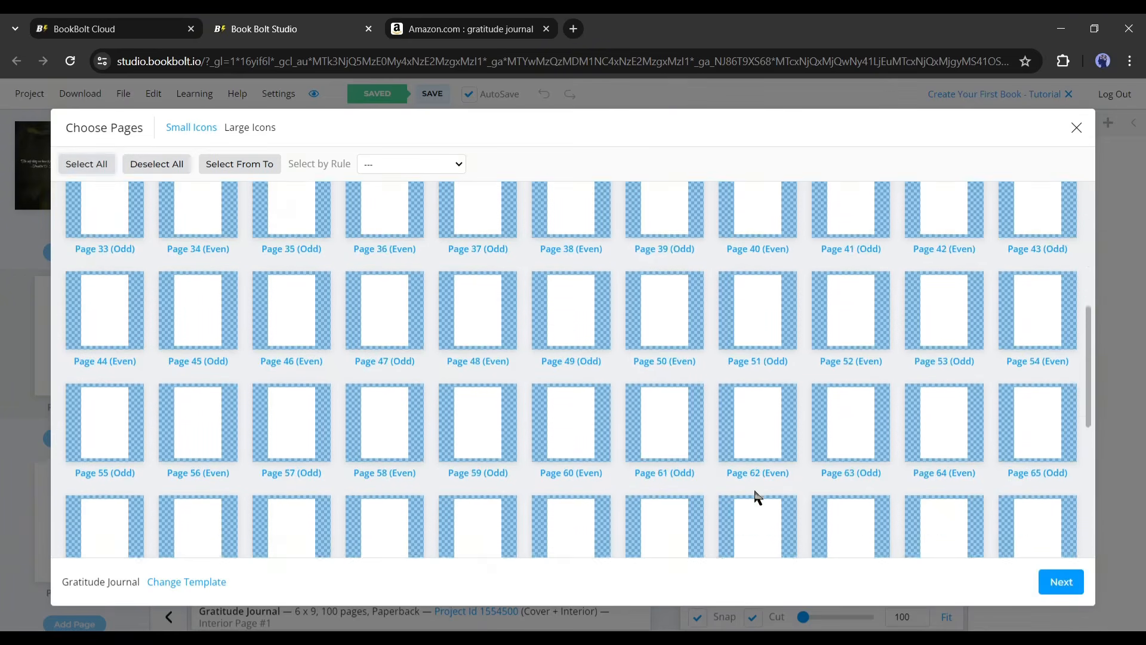
{"action": "scroll", "coordinate": [757, 499], "scroll_direction": "up", "scroll_amount": 6}
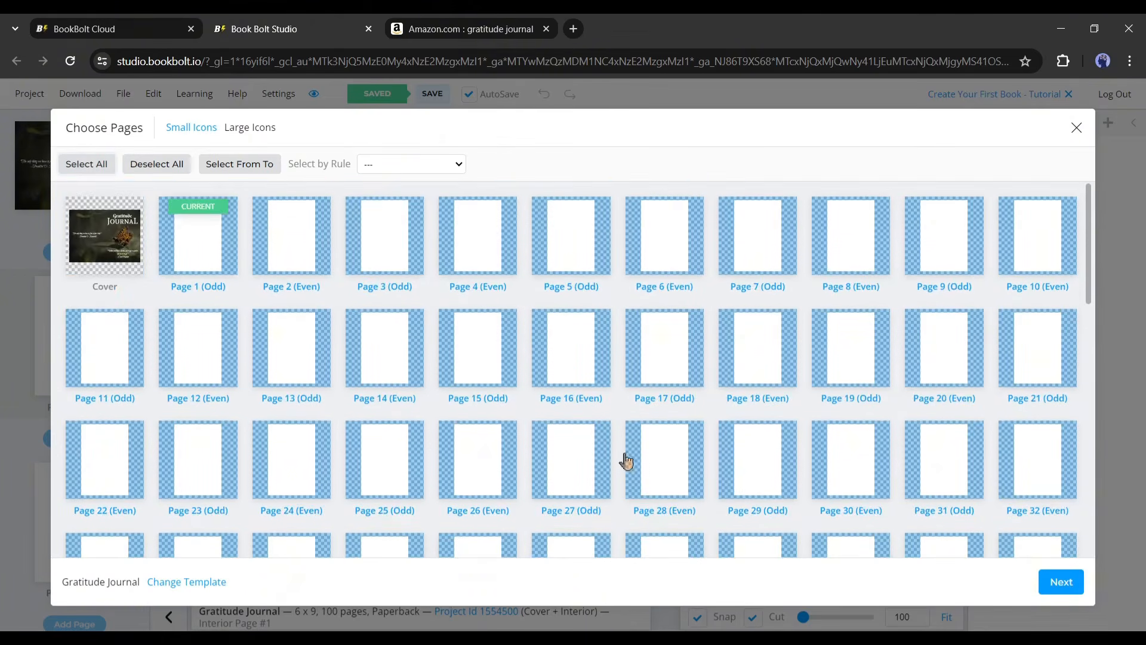
{"action": "left_click", "coordinate": [1065, 584]}
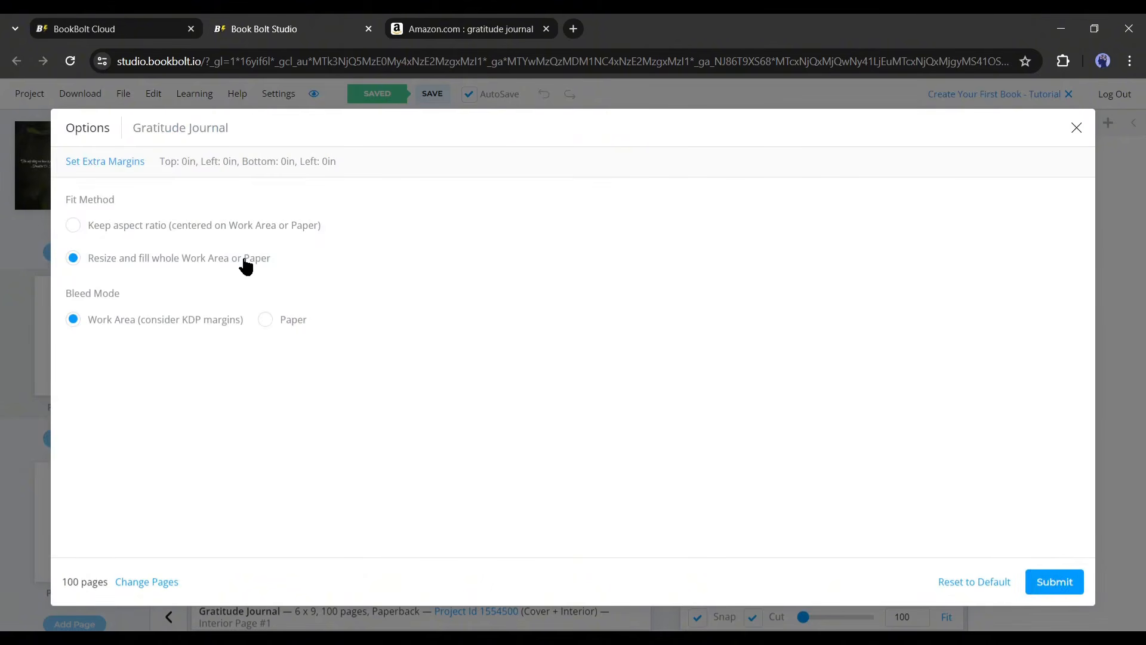
{"action": "left_click", "coordinate": [1054, 582]}
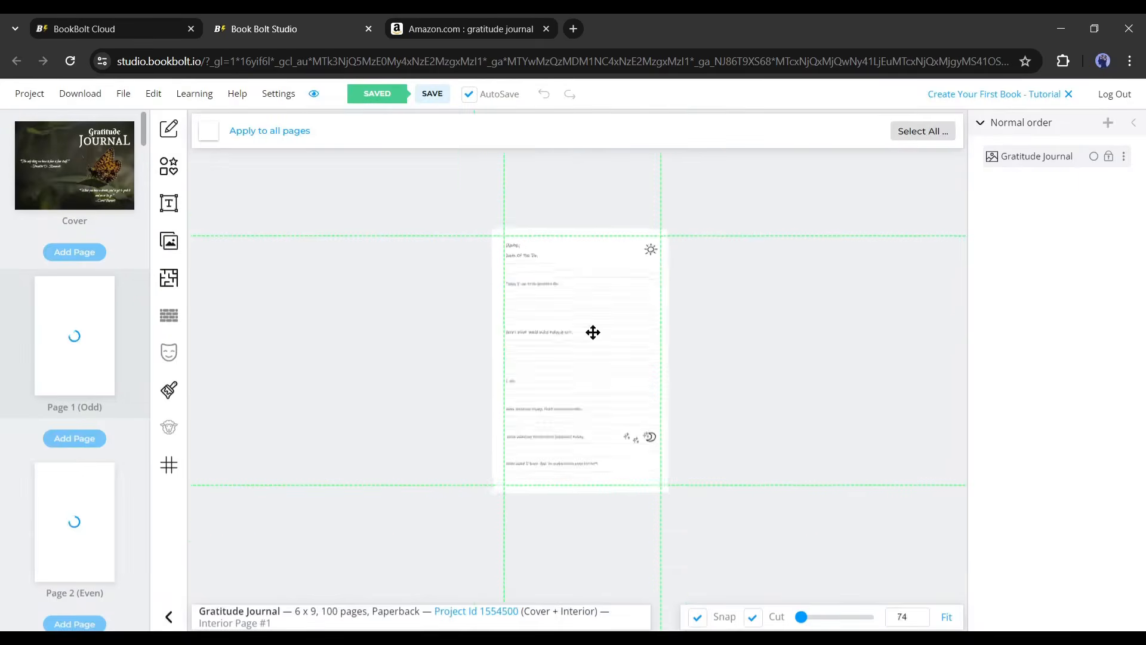
Examine the template layout on Page 1 and look through the available shapes, images and other design tools
{"action": "scroll", "coordinate": [593, 330], "scroll_direction": "up", "scroll_amount": 5}
{"action": "scroll", "coordinate": [496, 322], "scroll_direction": "down", "scroll_amount": 5}
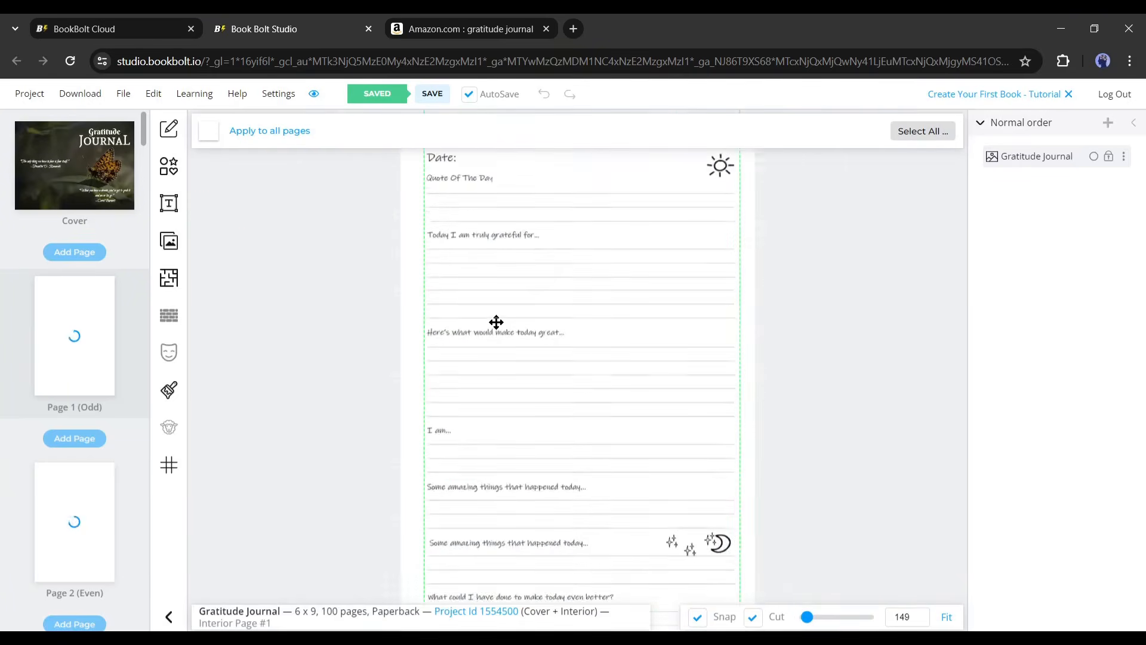
{"action": "left_click", "coordinate": [170, 170]}
{"action": "scroll", "coordinate": [282, 346], "scroll_direction": "down", "scroll_amount": 10}
{"action": "scroll", "coordinate": [256, 370], "scroll_direction": "up", "scroll_amount": 10}
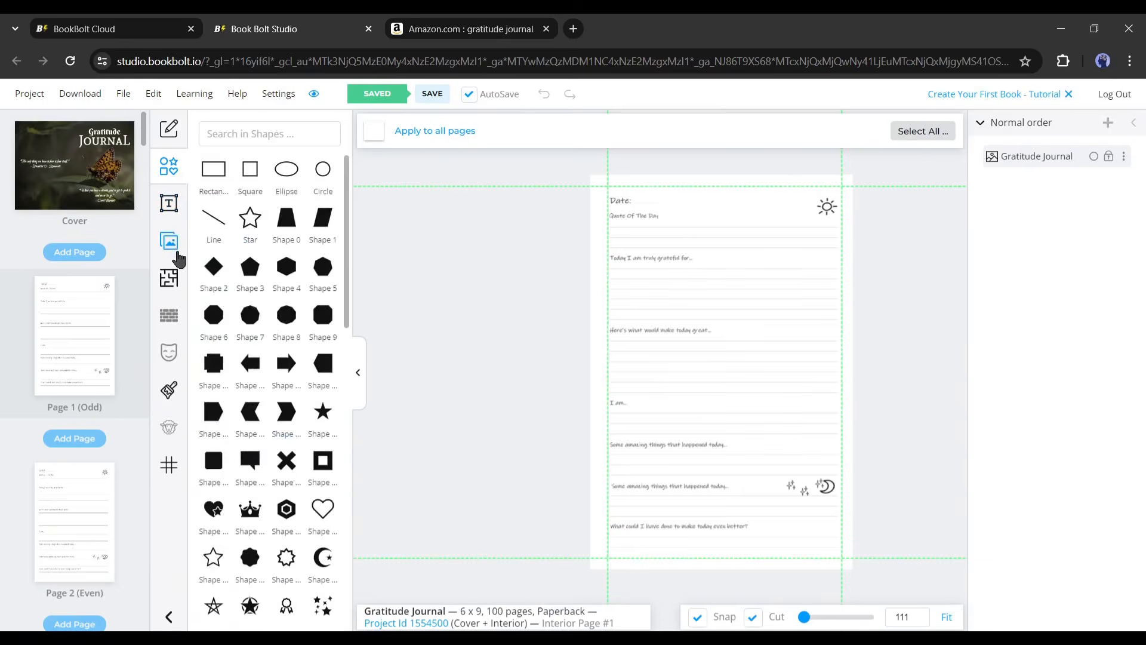
{"action": "left_click", "coordinate": [169, 240]}
{"action": "left_click", "coordinate": [1100, 113]}
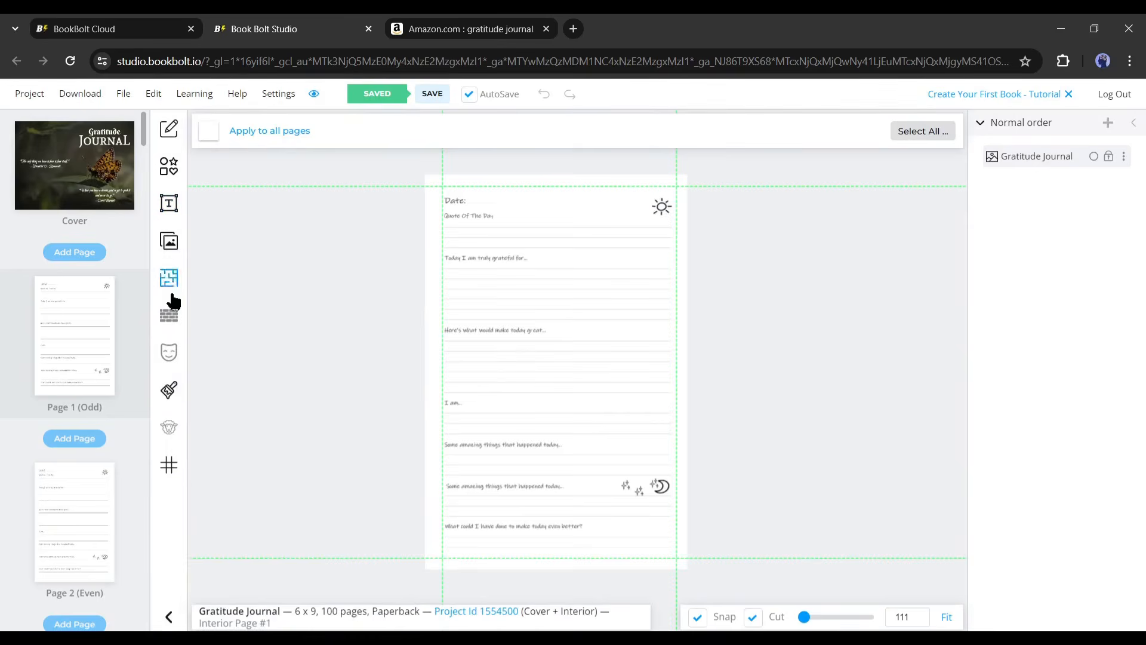
{"action": "left_click", "coordinate": [170, 392]}
{"action": "left_click", "coordinate": [169, 465]}
{"action": "left_click", "coordinate": [358, 373]}
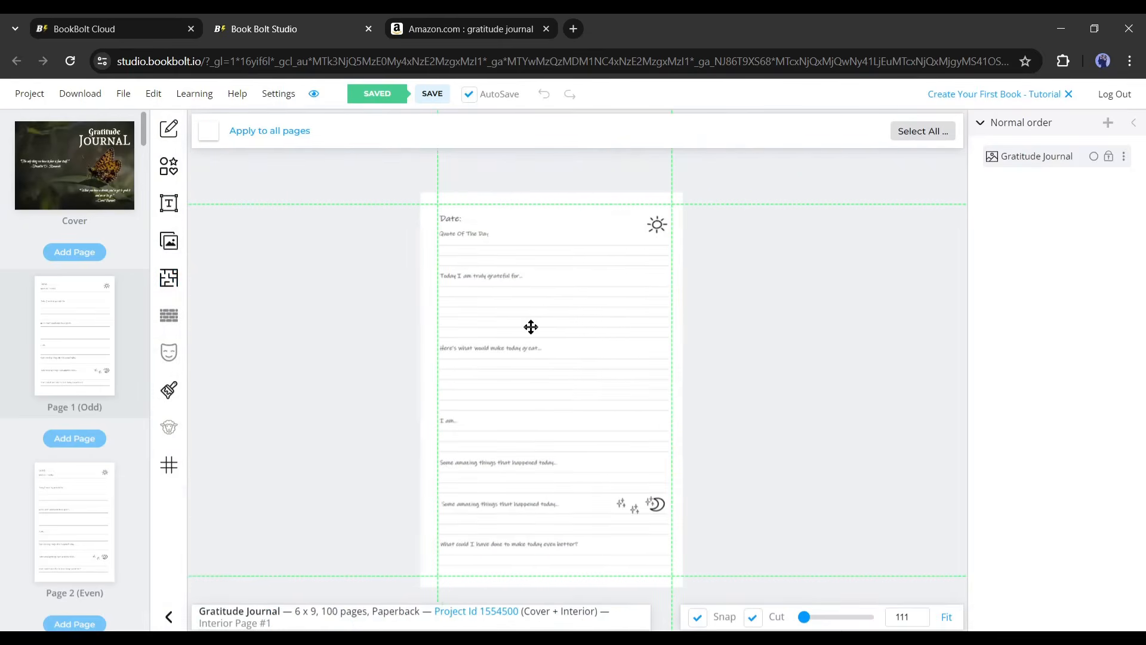
{"action": "scroll", "coordinate": [484, 325], "scroll_direction": "up", "scroll_amount": 3}
{"action": "scroll", "coordinate": [486, 325], "scroll_direction": "down", "scroll_amount": 2}
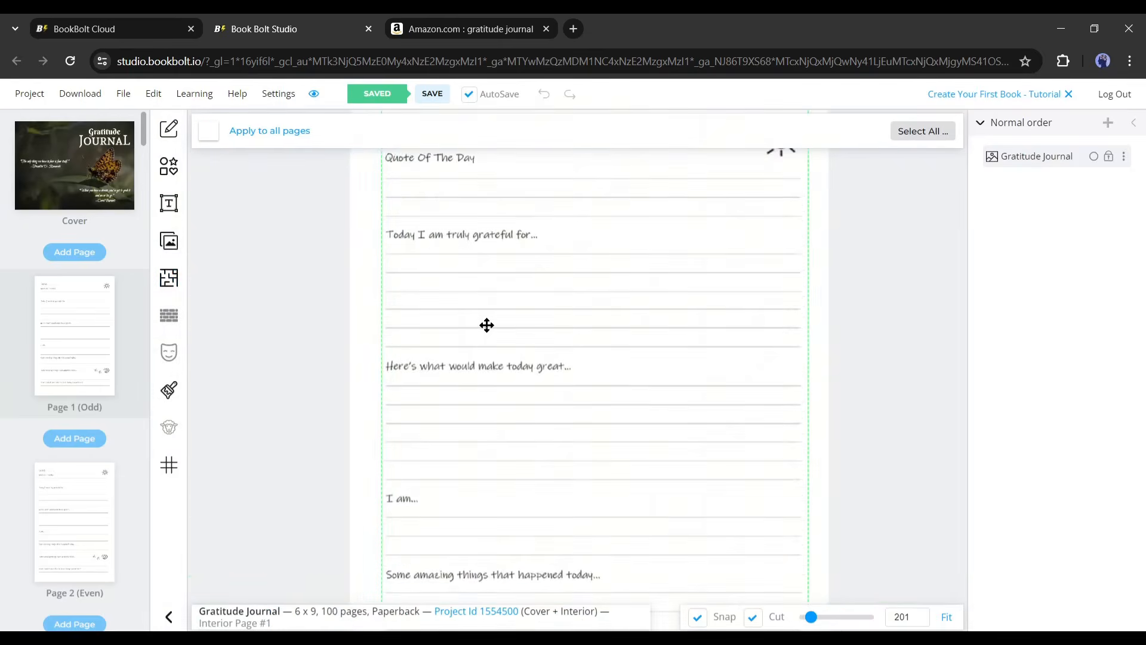
Download the current project as RGB (EBooks) and check the downloaded cover PDF, interior PDF and KDP project settings file
{"action": "left_click", "coordinate": [85, 98]}
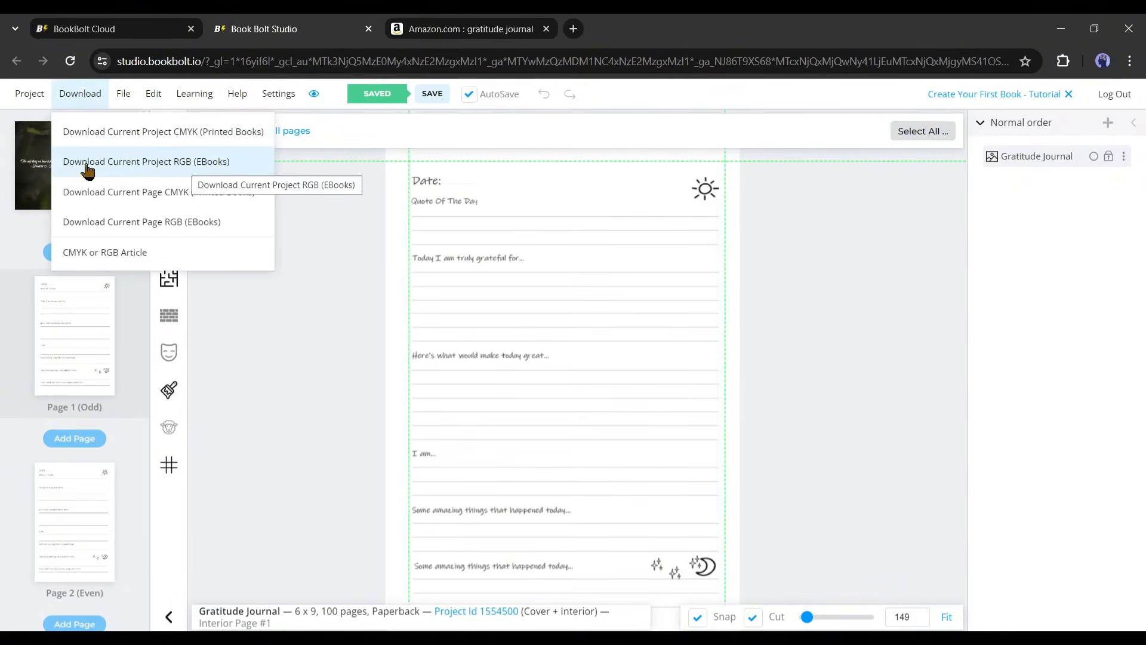
{"action": "left_click", "coordinate": [149, 170]}
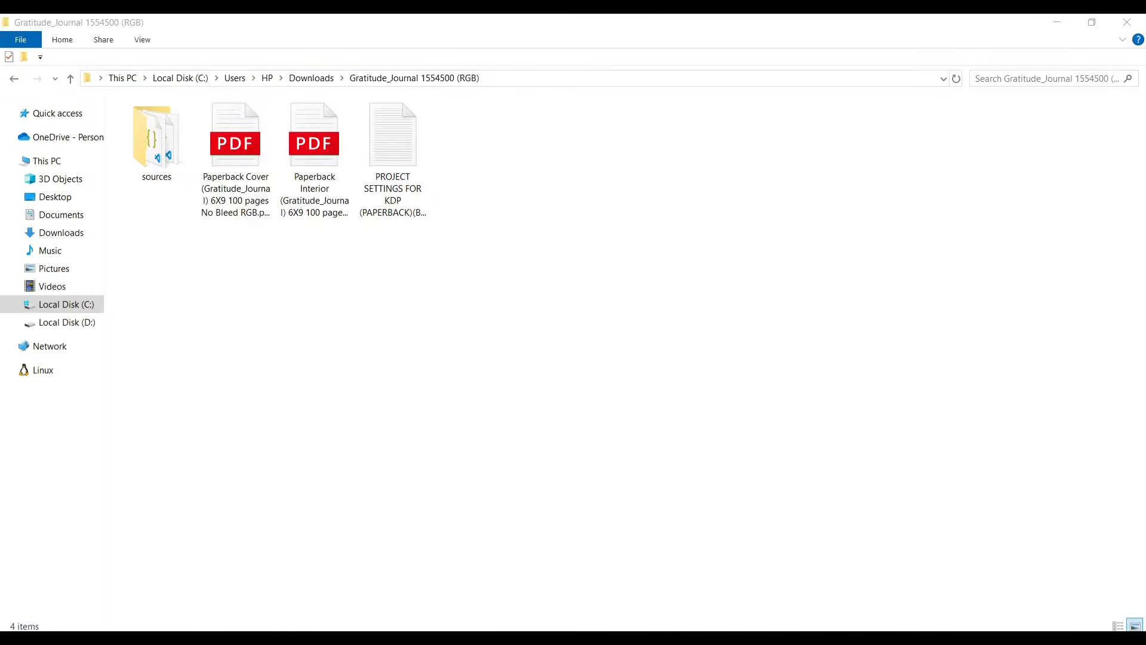
{"action": "left_click", "coordinate": [235, 184]}
{"action": "left_click", "coordinate": [327, 185]}
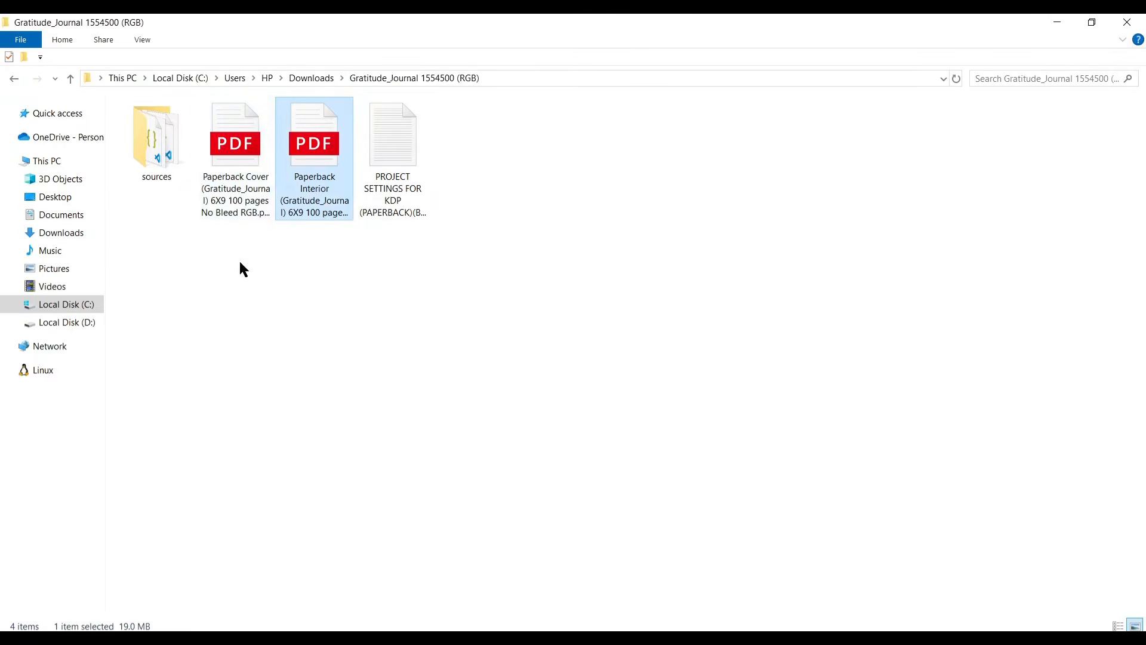
{"action": "left_click_drag", "start_coordinate": [240, 263], "coordinate": [340, 184]}
{"action": "left_click", "coordinate": [395, 257]}
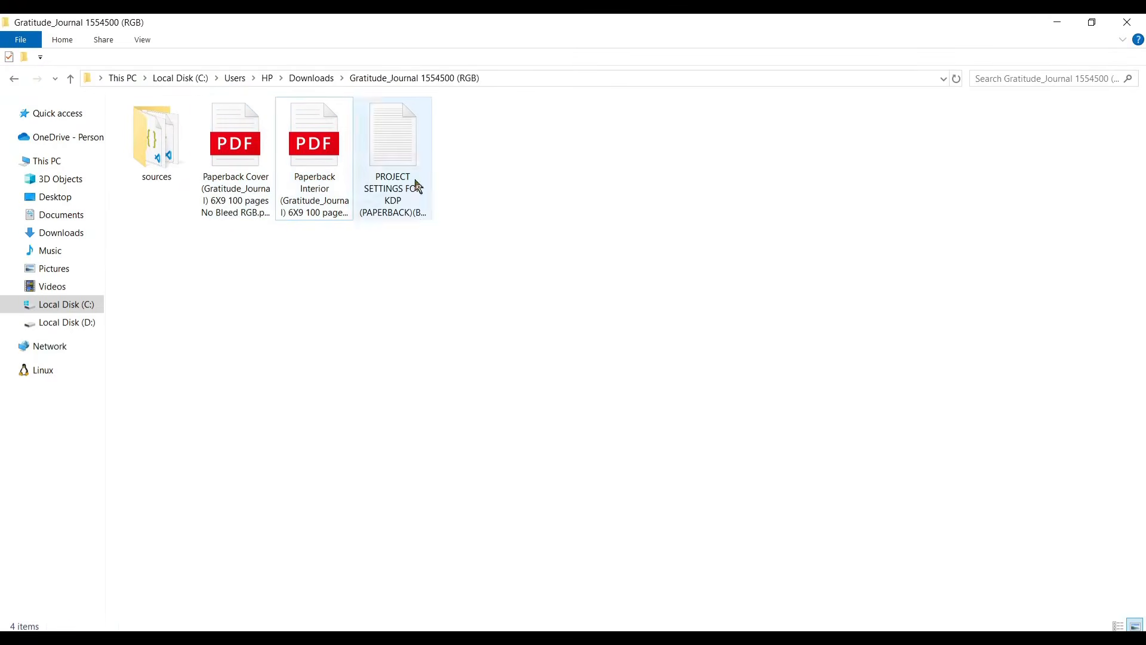
{"action": "double_click", "coordinate": [396, 174]}
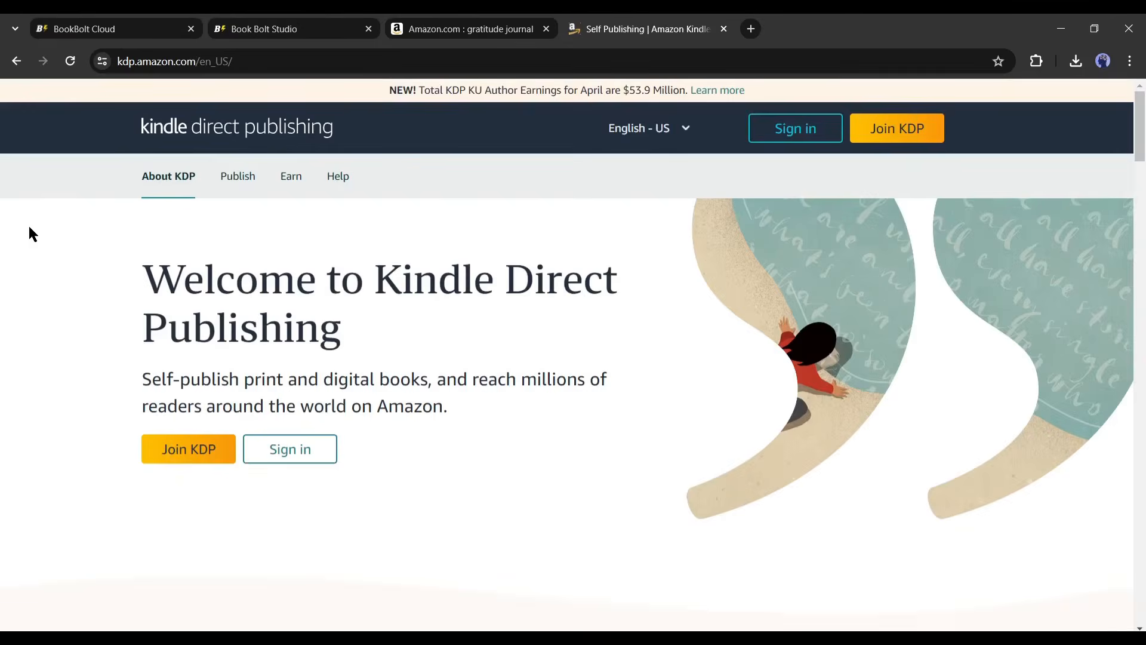
Sign in to Kindle Direct Publishing with an existing account and start creating a new paperback
{"action": "left_click", "coordinate": [181, 452]}
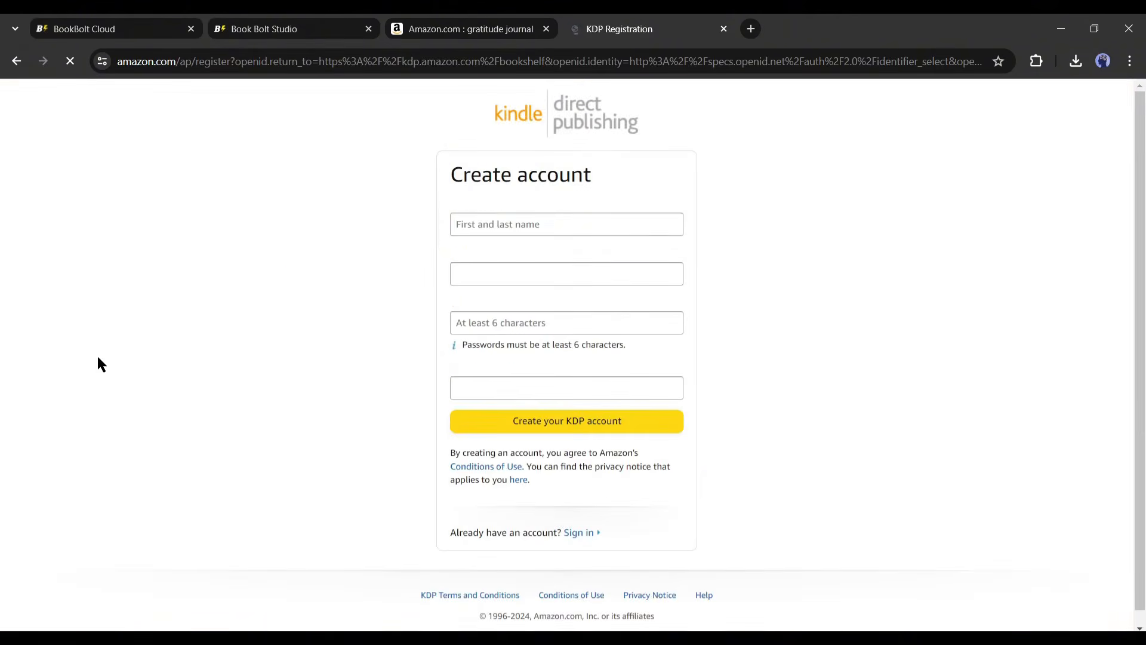
{"action": "left_click", "coordinate": [500, 227]}
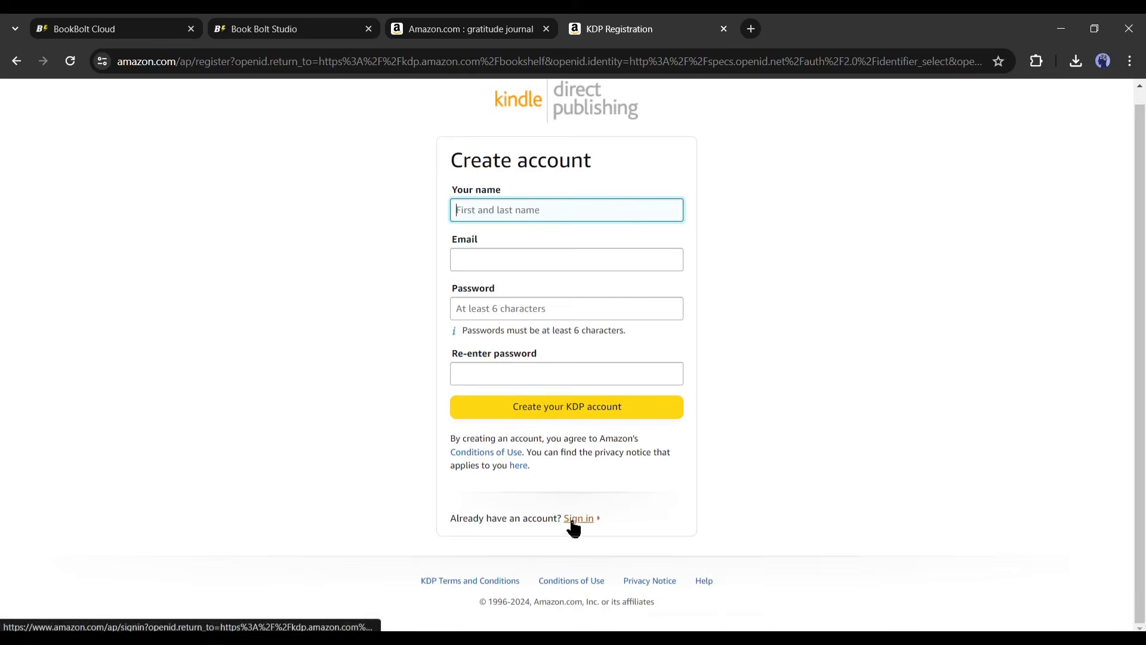
{"action": "left_click", "coordinate": [574, 531]}
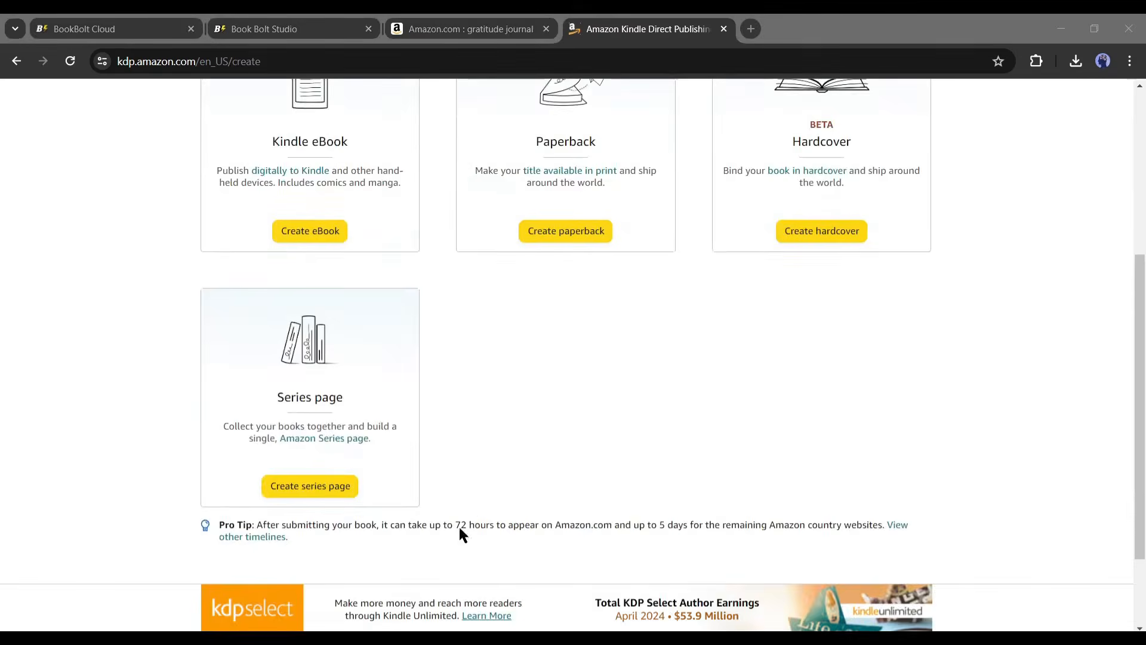
{"action": "left_click", "coordinate": [354, 544]}
{"action": "scroll", "coordinate": [393, 437], "scroll_direction": "up", "scroll_amount": 1}
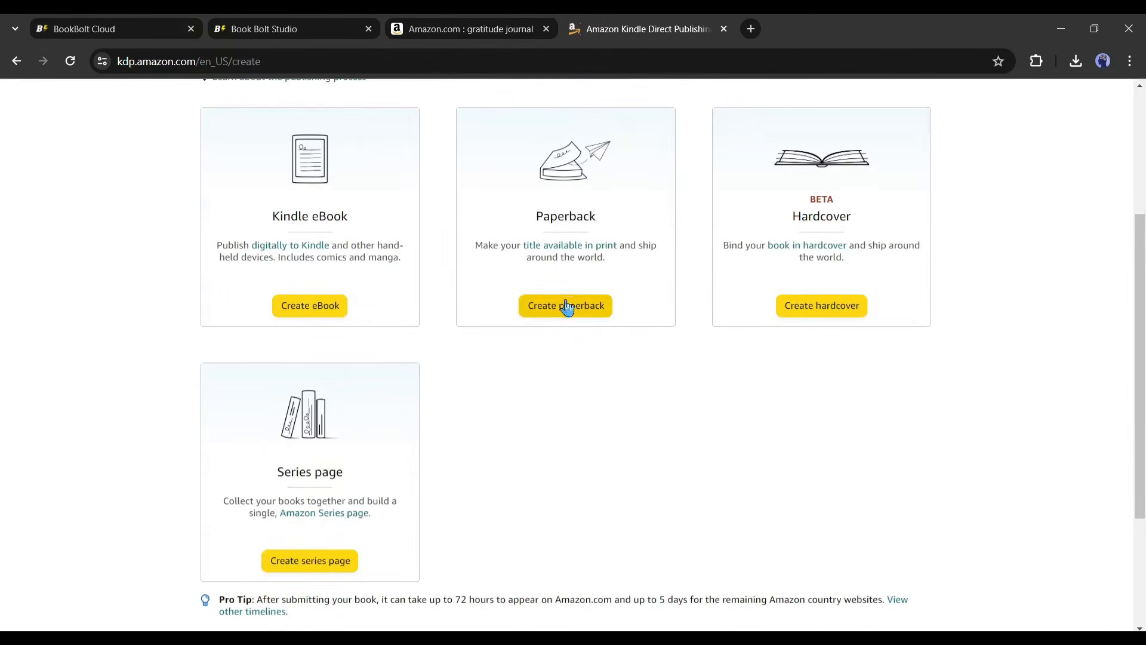
{"action": "left_click", "coordinate": [567, 306]}
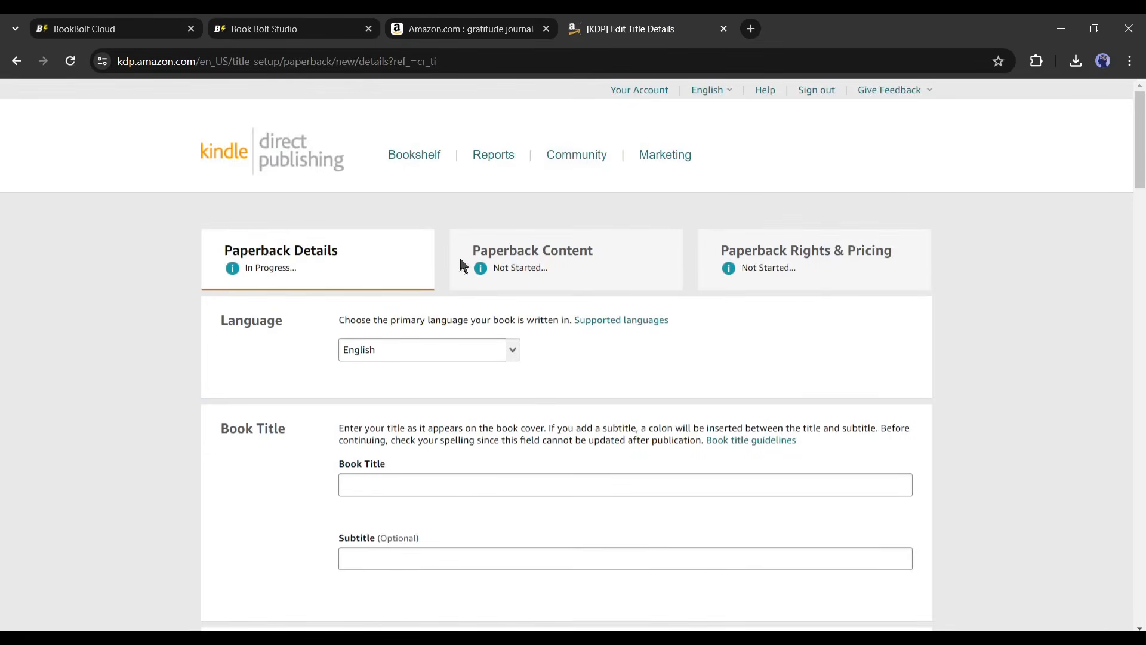
Keep English as the book's primary language
{"action": "scroll", "coordinate": [245, 326], "scroll_direction": "down", "scroll_amount": 1}
{"action": "left_click", "coordinate": [491, 280]}
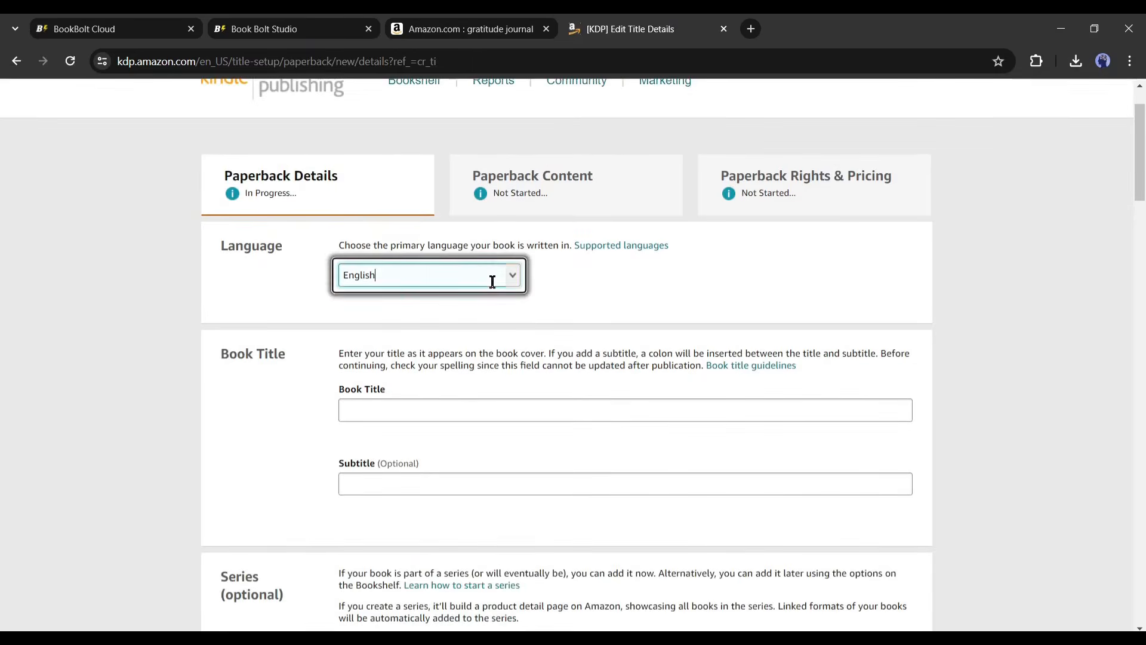
{"action": "left_click", "coordinate": [512, 280]}
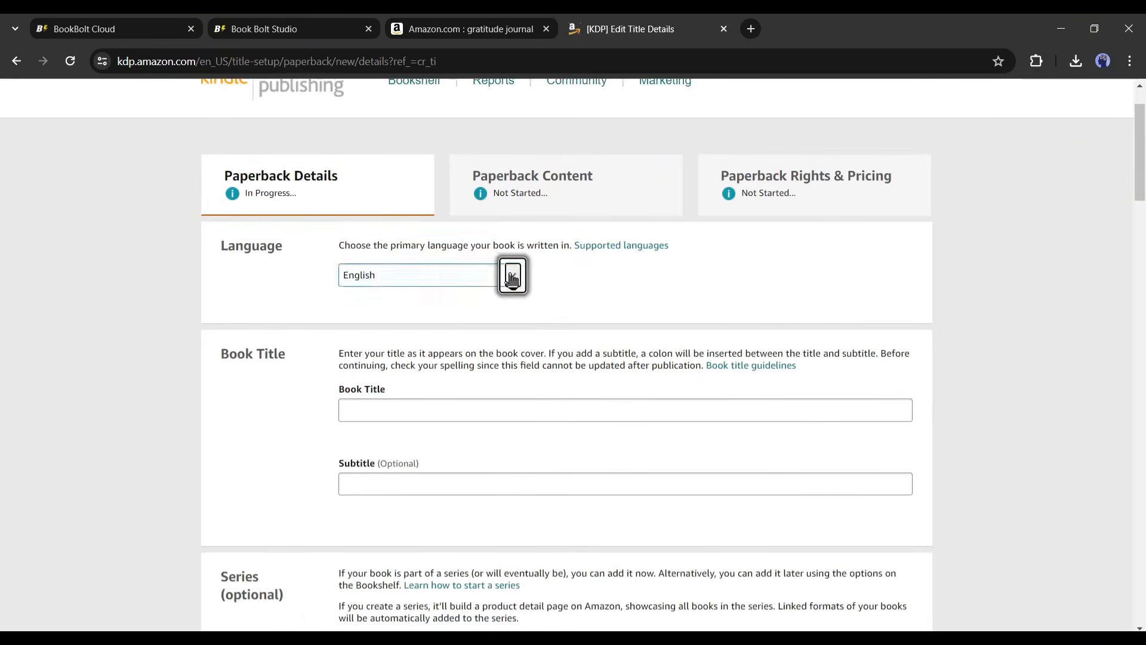
{"action": "left_click", "coordinate": [589, 267]}
Switch to the Amazon gratitude journal results and examine how the competing journals are titled
{"action": "left_click", "coordinate": [419, 408]}
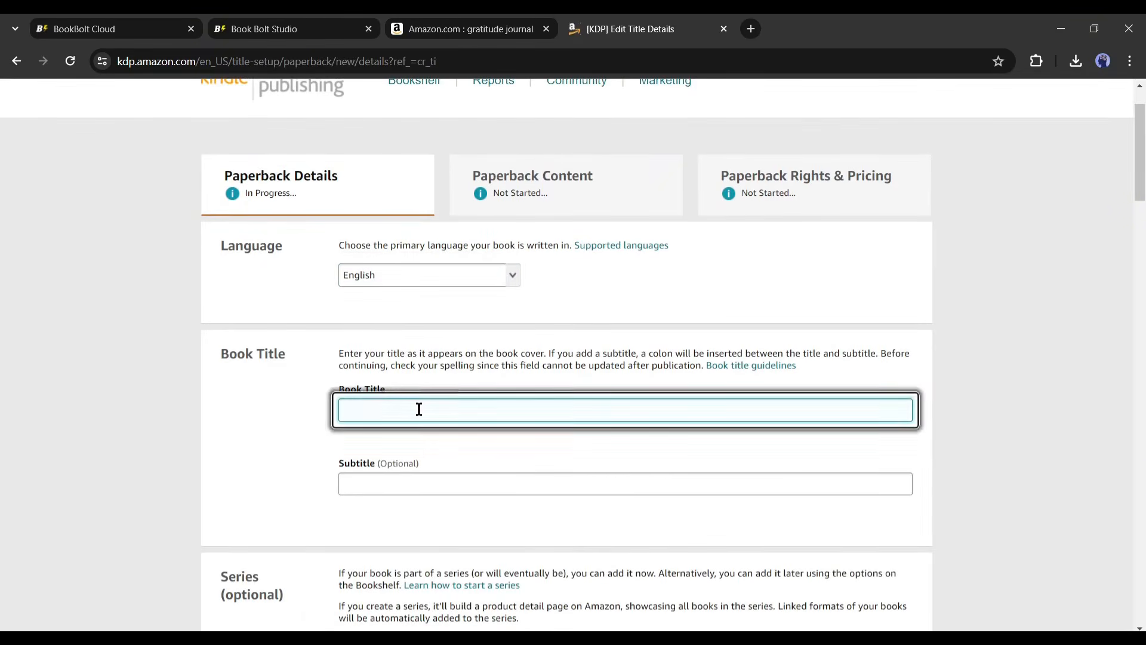
{"action": "left_click", "coordinate": [471, 24]}
{"action": "scroll", "coordinate": [388, 373], "scroll_direction": "down", "scroll_amount": 5}
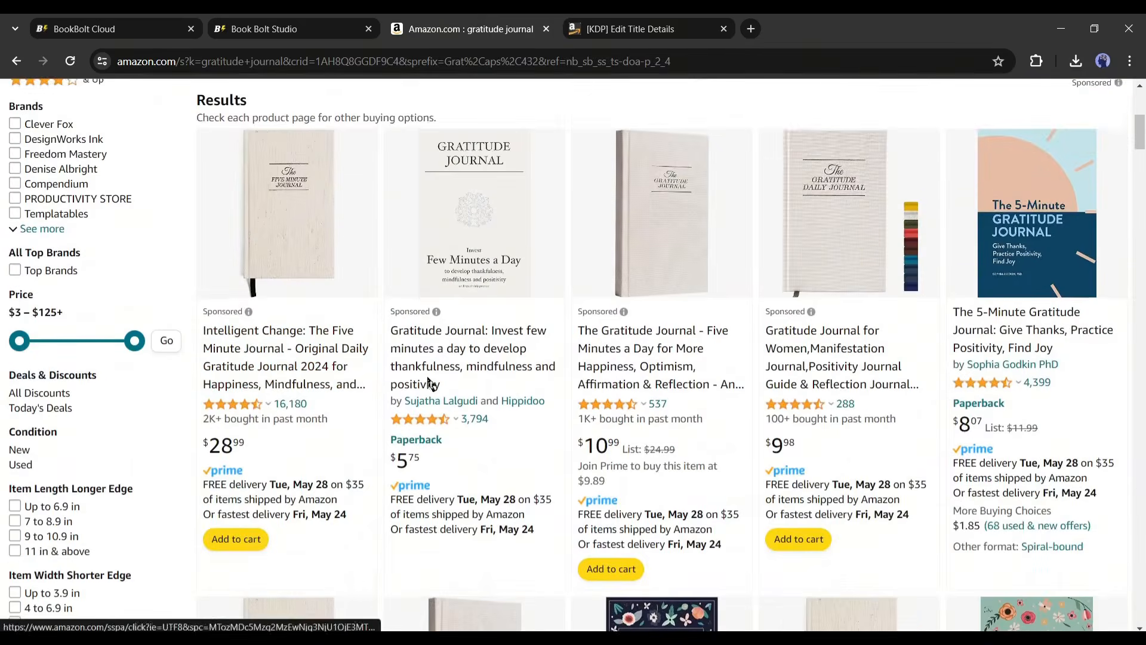
{"action": "scroll", "coordinate": [428, 381], "scroll_direction": "down", "scroll_amount": 1}
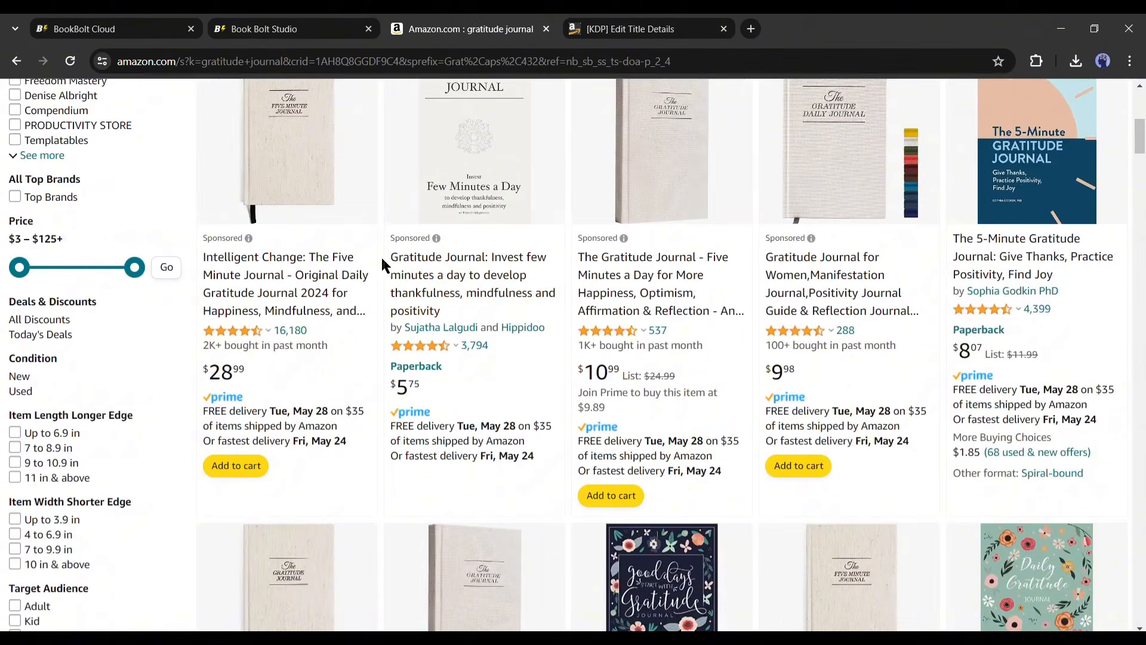
{"action": "mouse_move", "coordinate": [386, 258]}
{"action": "left_mouse_down"}
{"action": "mouse_move", "coordinate": [446, 255]}
{"action": "mouse_move", "coordinate": [388, 258]}
{"action": "left_mouse_up"}
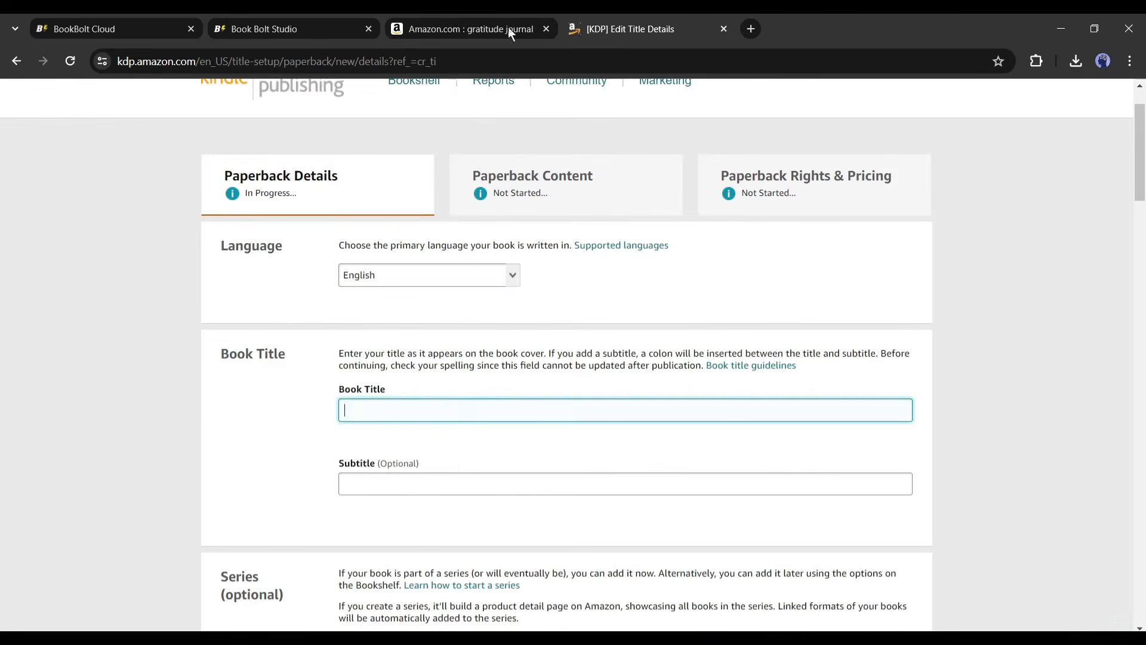
On KDP, enter the title "Gratitude Journal: The Ultimate 5 Minute for your Happiness and Self Improvement" and subtitle "Give another Chance yourself to Grow up Again"
{"action": "type", "text": "Gratitude Journal: The Ultimate 5 Minute for your Happiness and Self Improvement"}
{"action": "left_click", "coordinate": [436, 459]}
{"action": "left_click", "coordinate": [399, 480]}
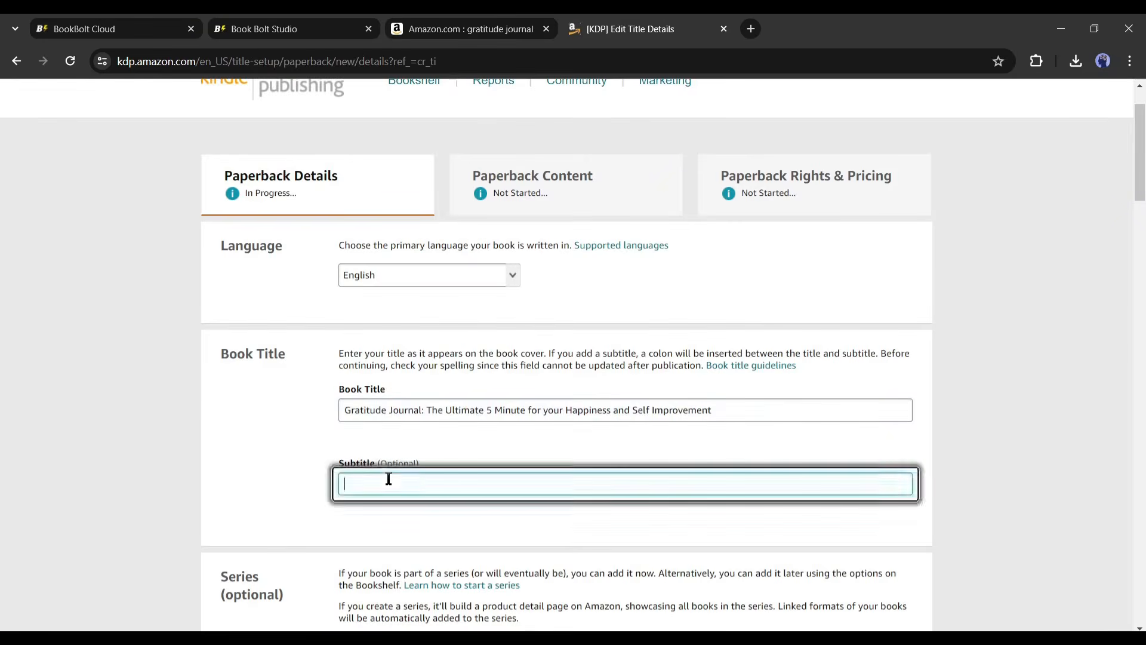
{"action": "type", "text": "Give another Chance yourself to Grow up Again"}
Leave the series and edition number blank and enter the primary author's first and last name
{"action": "scroll", "coordinate": [284, 483], "scroll_direction": "down", "scroll_amount": 5}
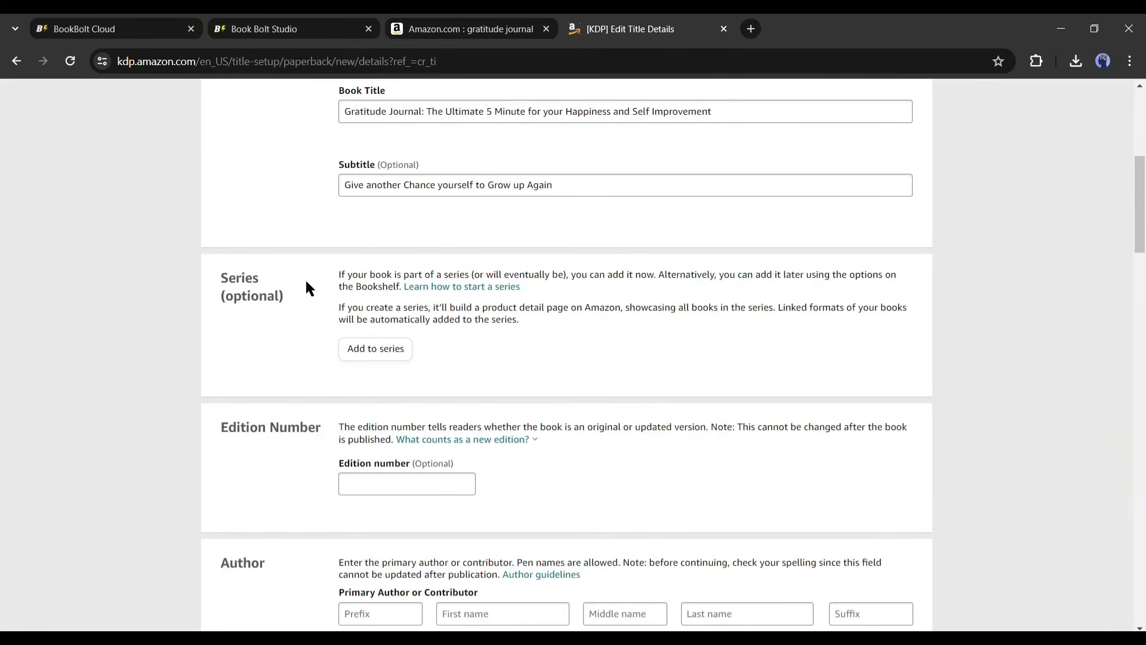
{"action": "scroll", "coordinate": [291, 358], "scroll_direction": "down", "scroll_amount": 3}
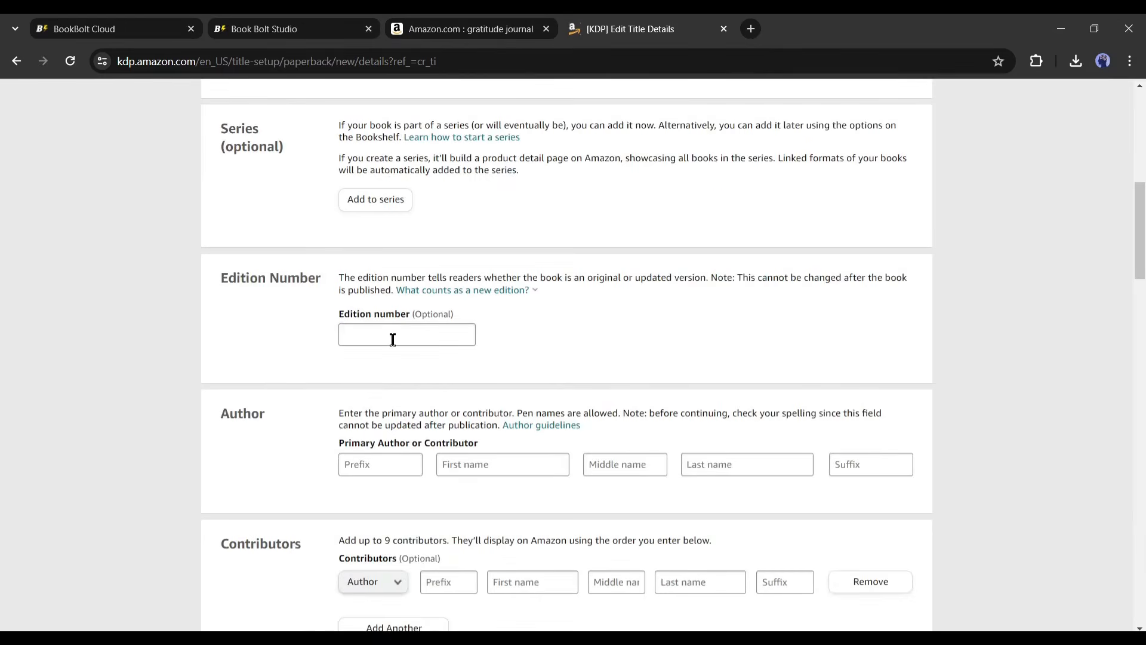
{"action": "scroll", "coordinate": [271, 356], "scroll_direction": "down", "scroll_amount": 3}
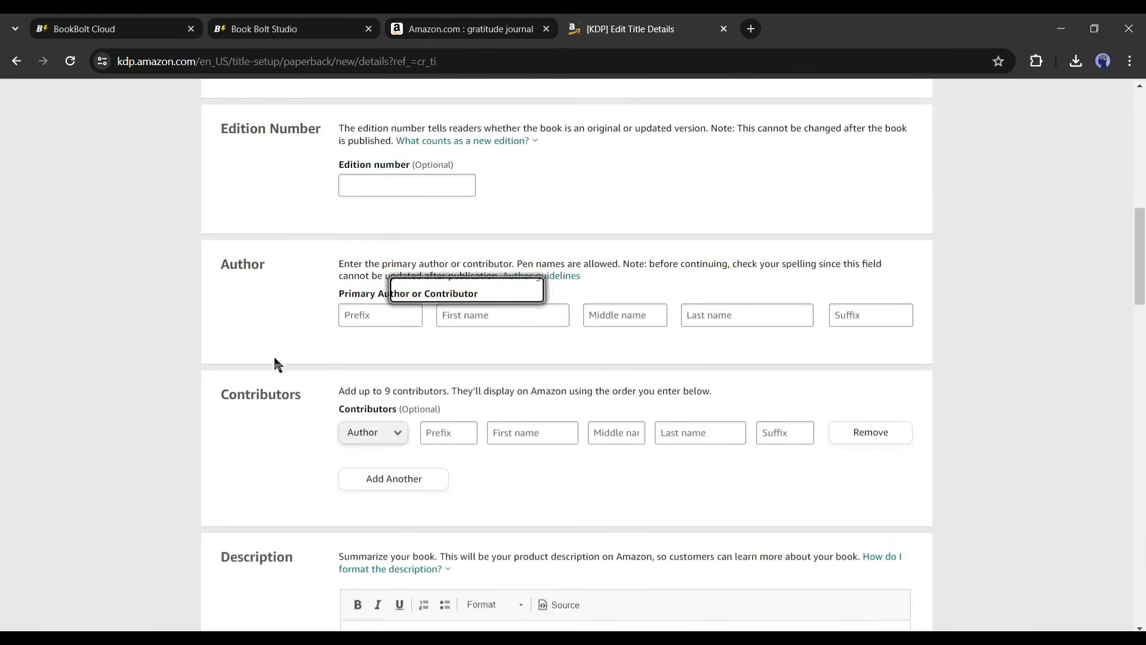
{"action": "left_click", "coordinate": [360, 326]}
{"action": "left_click", "coordinate": [529, 321]}
{"action": "type", "text": "Devid"}
{"action": "left_click", "coordinate": [747, 315]}
{"action": "type", "text": "White"}
{"action": "left_click", "coordinate": [815, 316]}
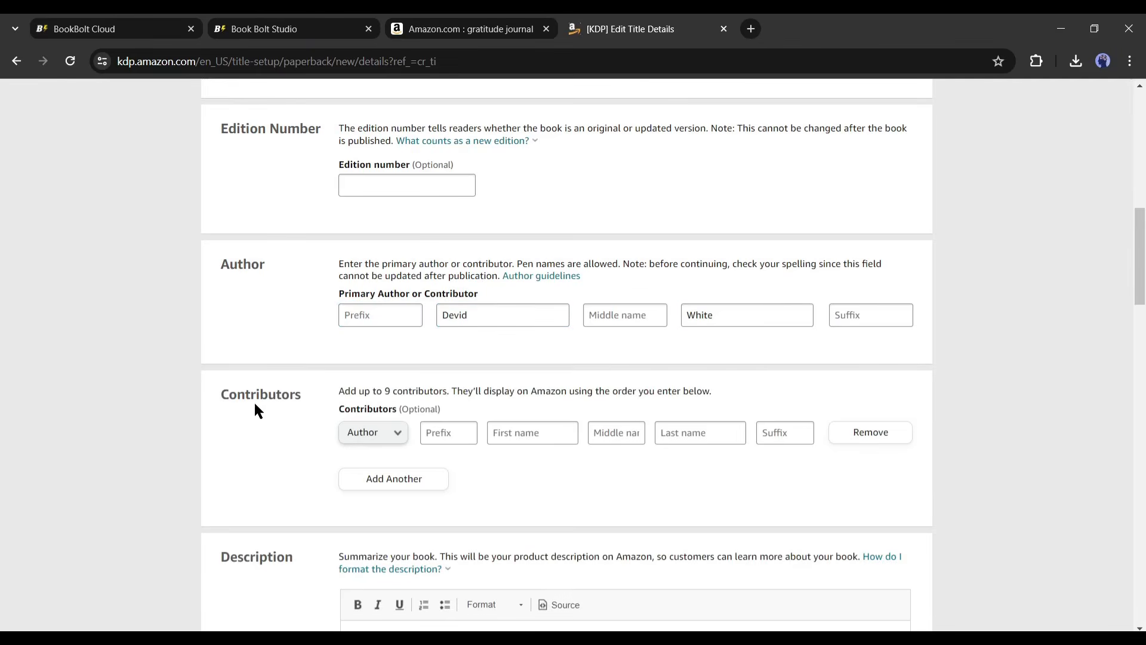
Paste the prepared gratitude journal summary into the book description and review the text
{"action": "scroll", "coordinate": [265, 422], "scroll_direction": "down", "scroll_amount": 6}
{"action": "left_click", "coordinate": [406, 333]}
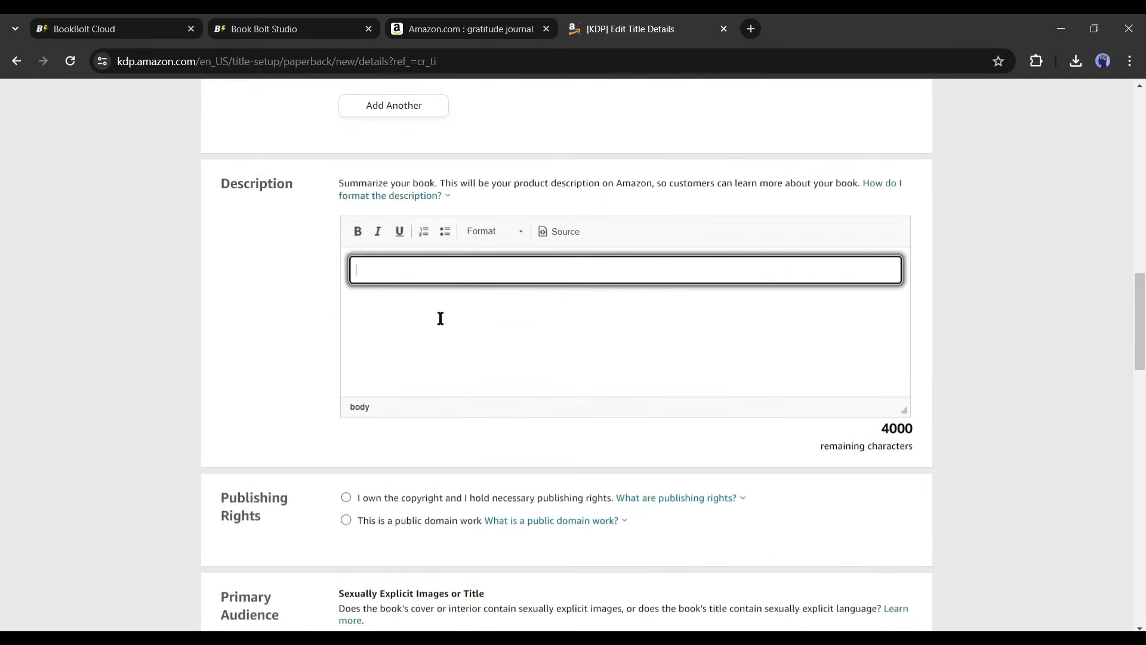
{"action": "left_click", "coordinate": [262, 639]}
{"action": "left_click", "coordinate": [486, 302]}
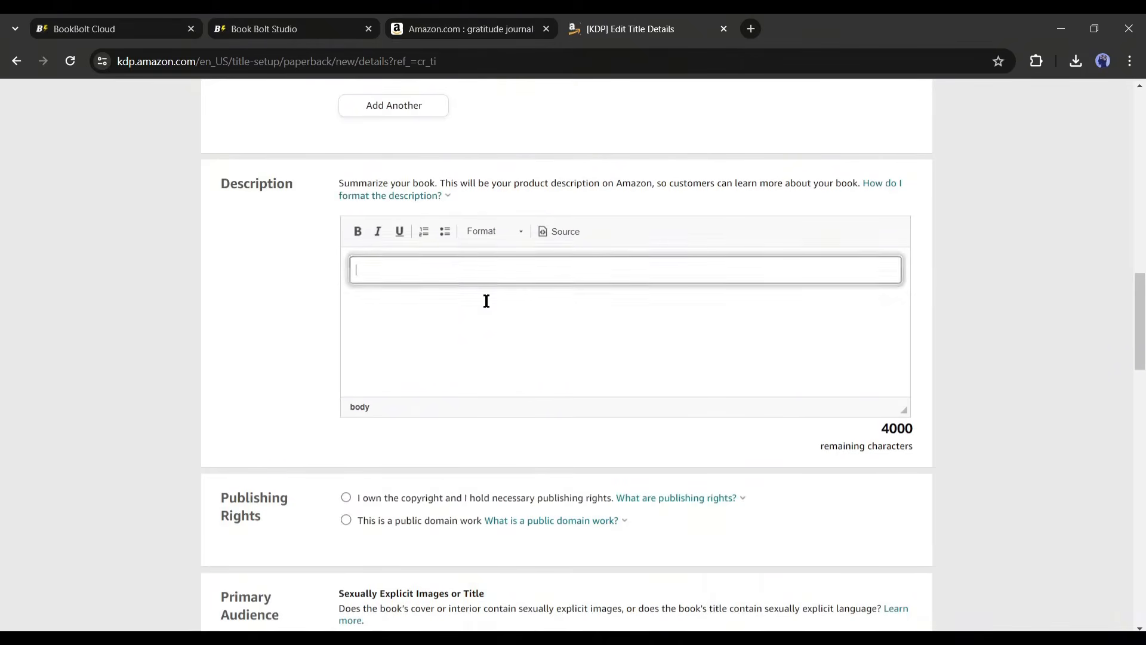
{"action": "key", "text": "ctrl+v"}
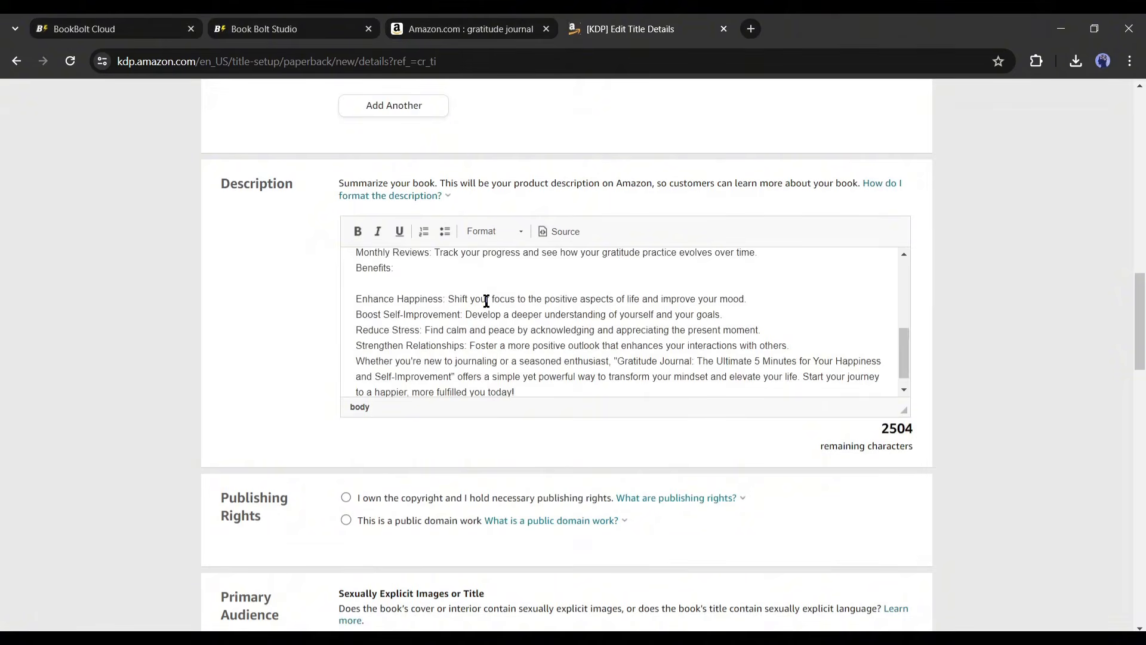
{"action": "scroll", "coordinate": [501, 310], "scroll_direction": "up", "scroll_amount": 10}
{"action": "scroll", "coordinate": [504, 313], "scroll_direction": "down", "scroll_amount": 10}
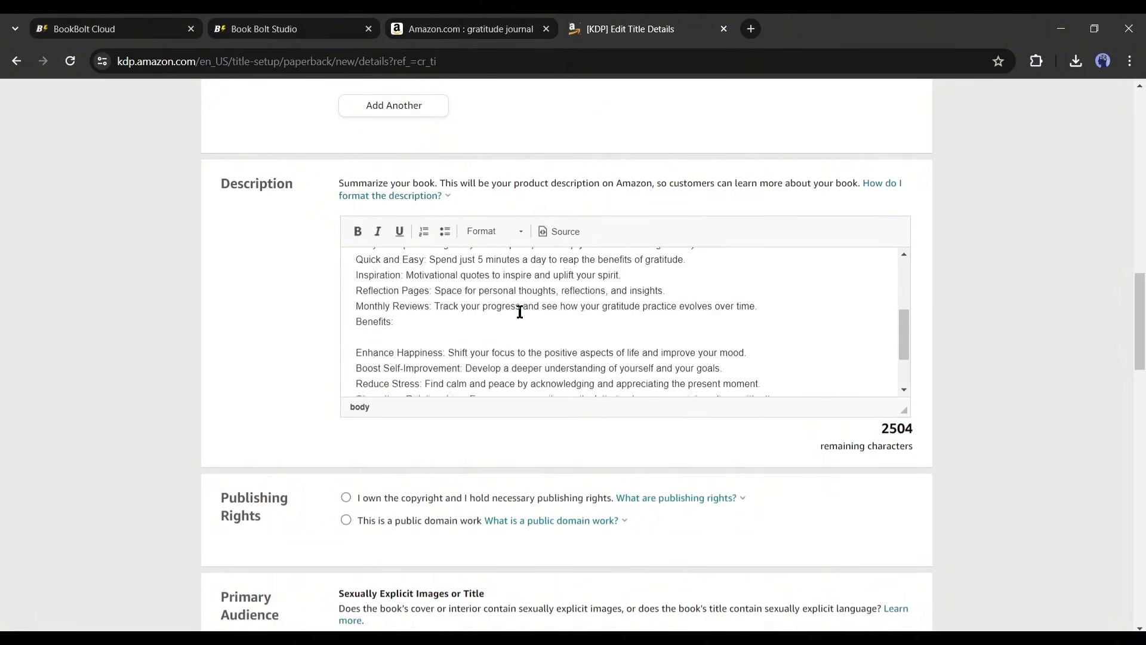
Declare ownership of the copyright and publishing rights, and answer No to sexually explicit images or title
{"action": "scroll", "coordinate": [520, 311], "scroll_direction": "down", "scroll_amount": 3}
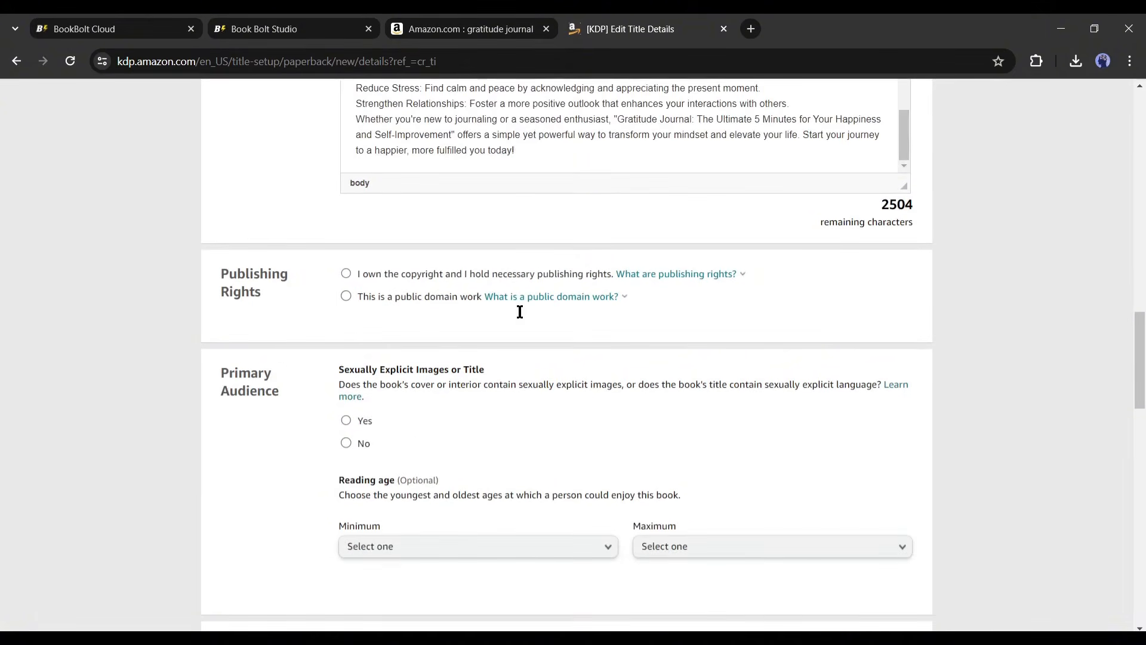
{"action": "left_click", "coordinate": [346, 274]}
{"action": "scroll", "coordinate": [412, 384], "scroll_direction": "down", "scroll_amount": 1}
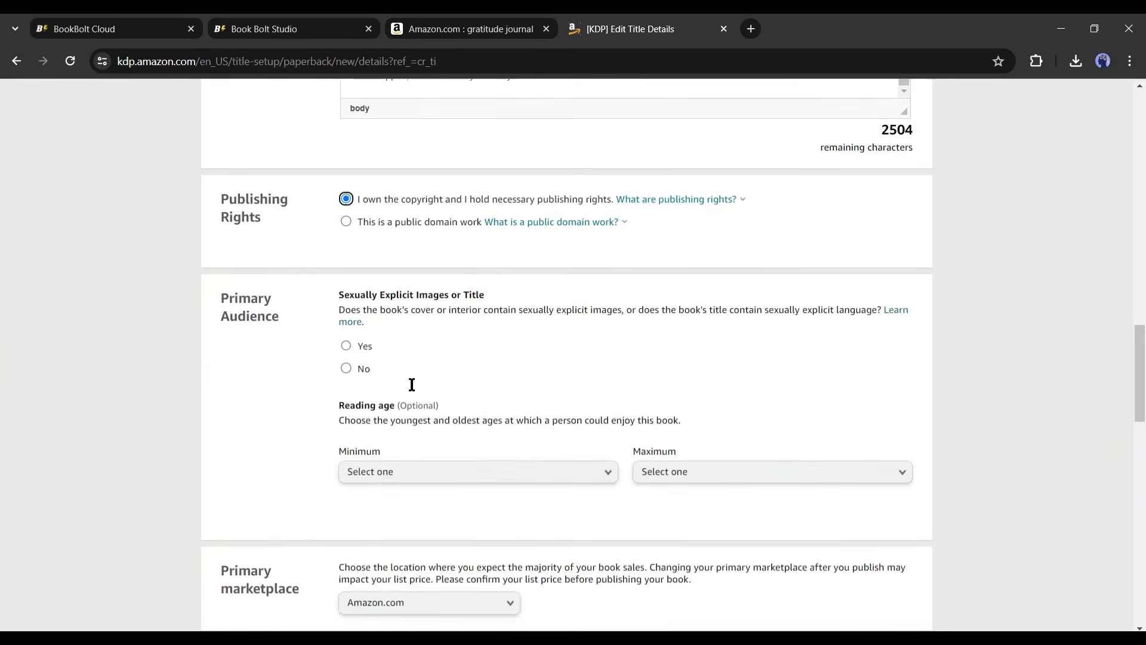
{"action": "left_click", "coordinate": [347, 369]}
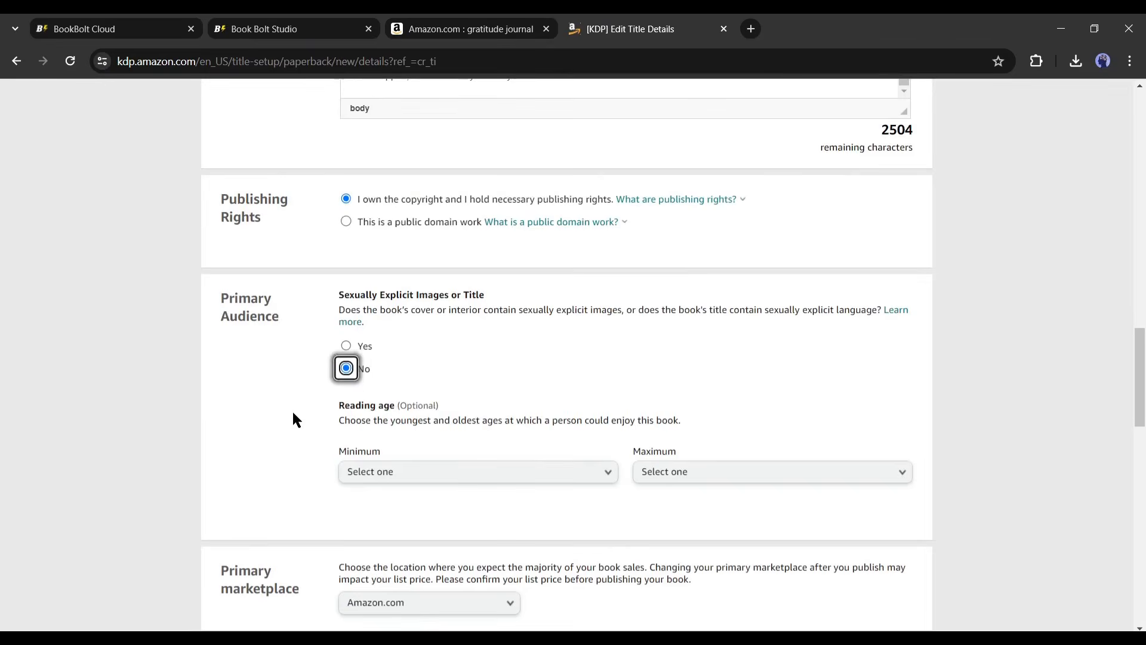
Review the available marketplaces and choose Amazon.com as the primary marketplace
{"action": "scroll", "coordinate": [299, 412], "scroll_direction": "down", "scroll_amount": 3}
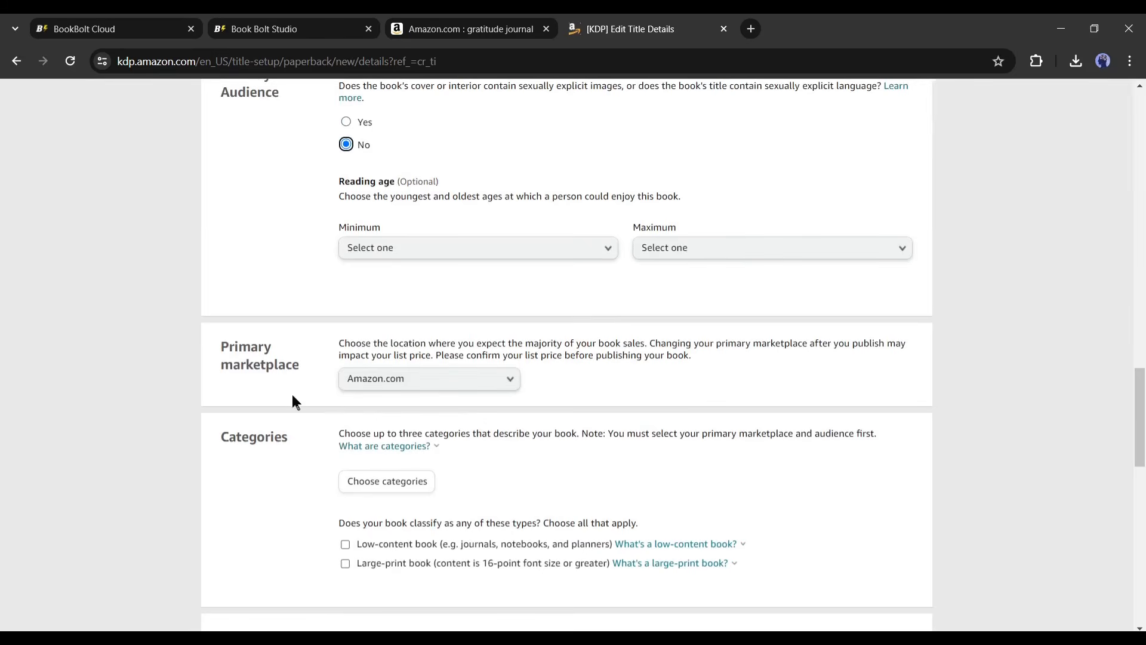
{"action": "left_click", "coordinate": [488, 384]}
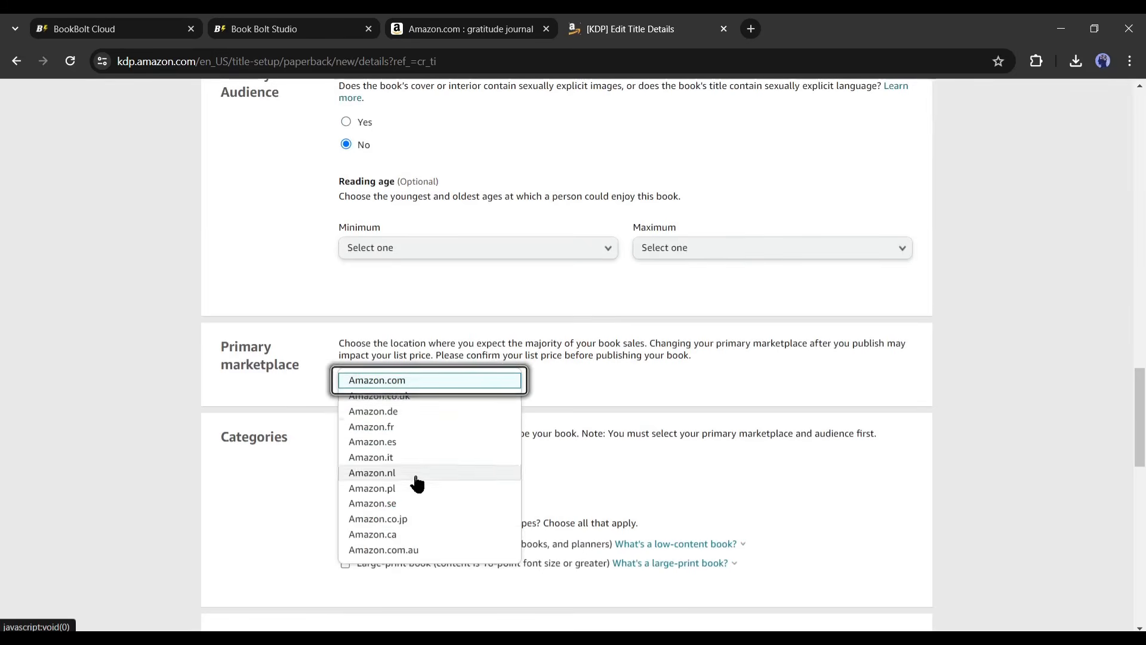
{"action": "scroll", "coordinate": [416, 551], "scroll_direction": "down", "scroll_amount": 1}
{"action": "scroll", "coordinate": [437, 464], "scroll_direction": "up", "scroll_amount": 1}
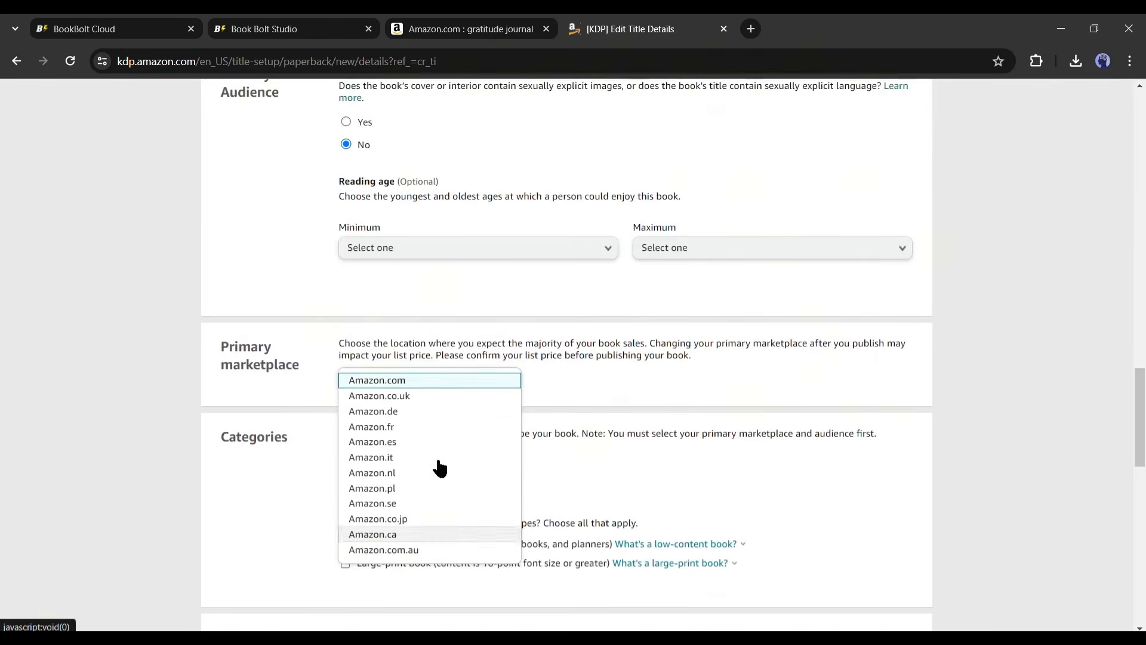
{"action": "left_click", "coordinate": [415, 385]}
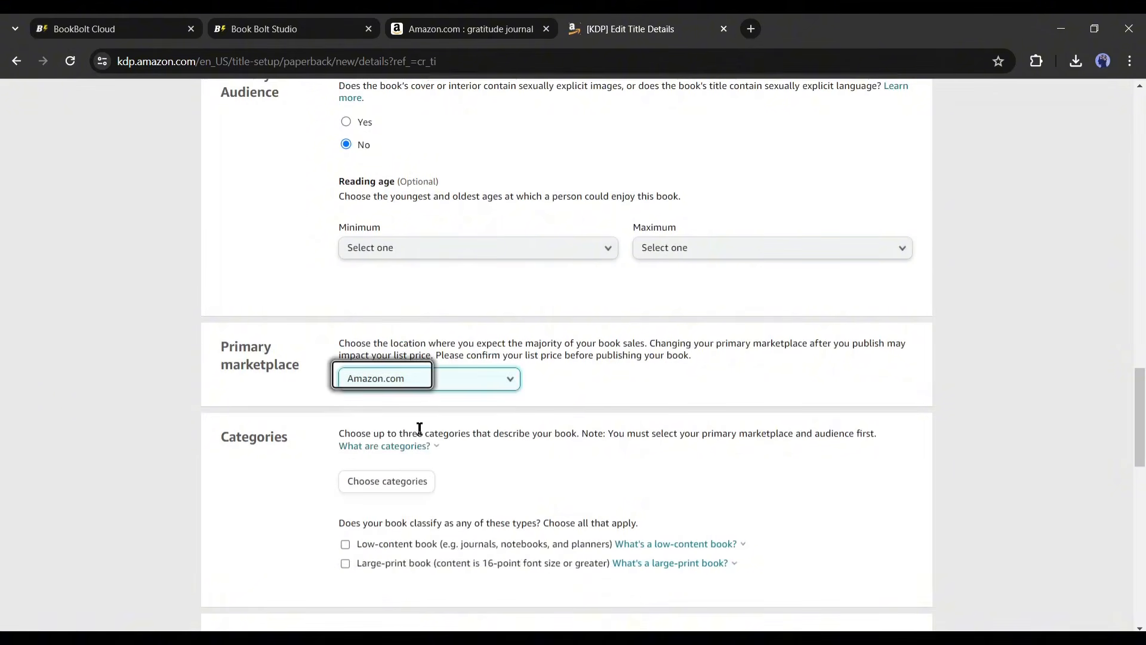
Open the KDP category chooser, then switch to BookBolt's Research tools and open the KDP Category Finder
{"action": "scroll", "coordinate": [266, 432], "scroll_direction": "down", "scroll_amount": 2}
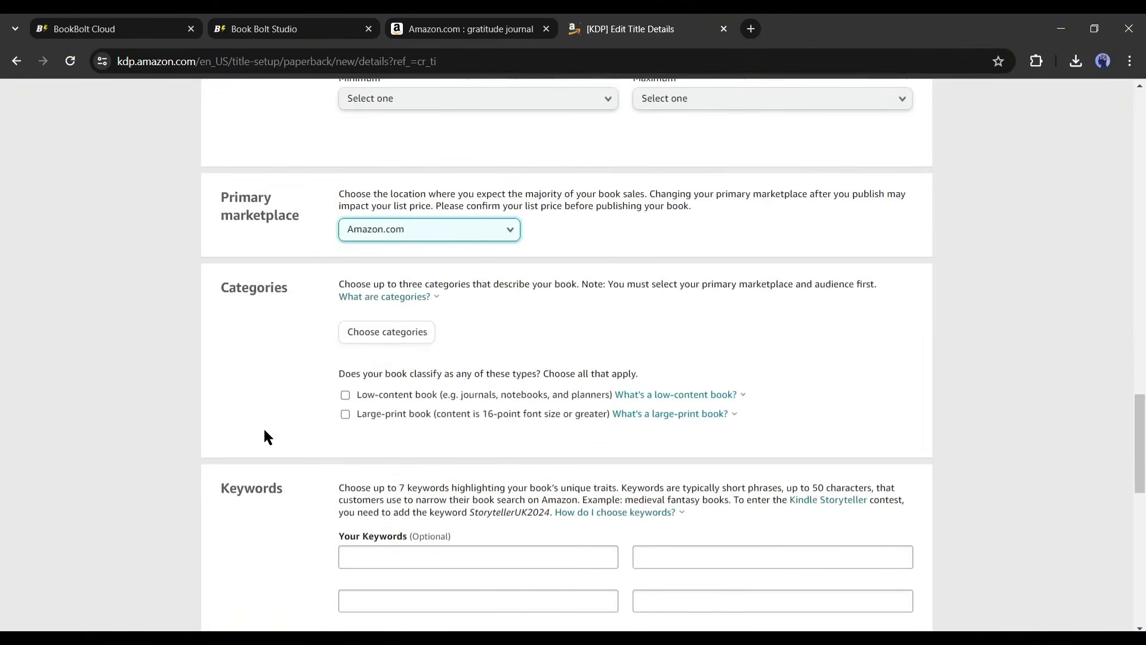
{"action": "left_click", "coordinate": [384, 334]}
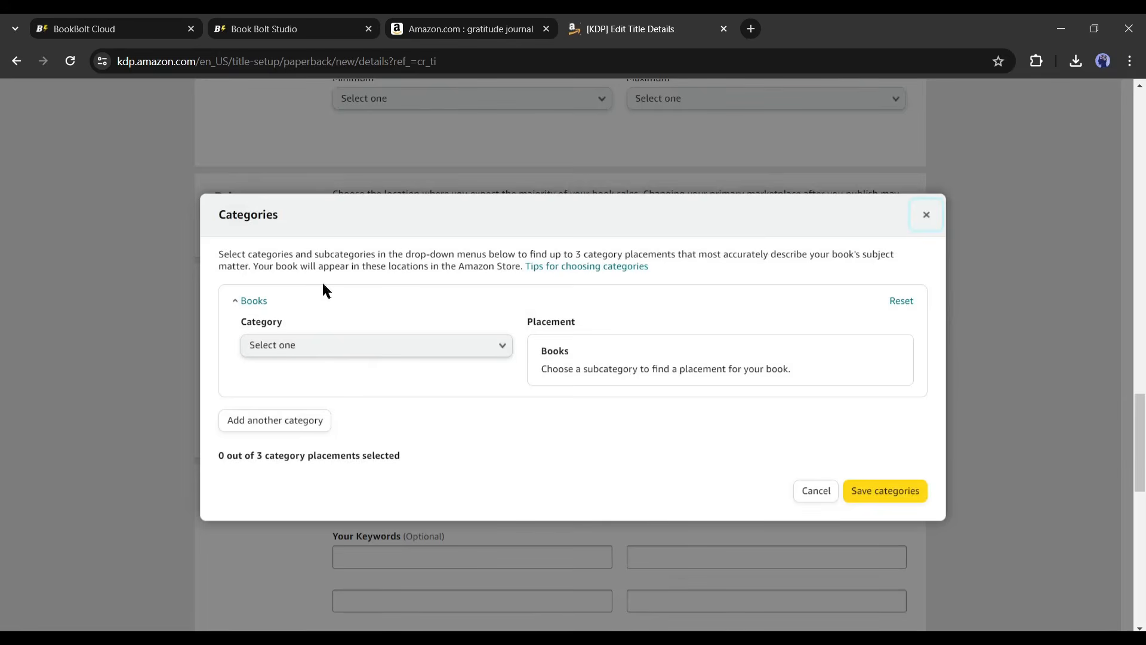
{"action": "left_click", "coordinate": [199, 22]}
{"action": "left_click", "coordinate": [74, 189]}
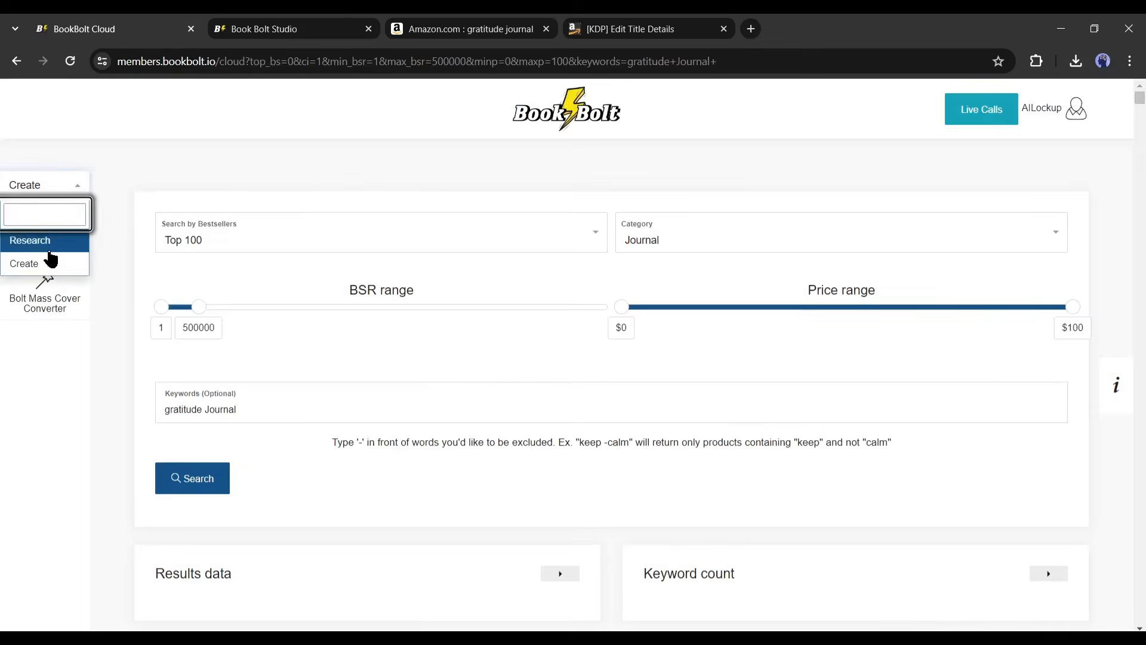
{"action": "left_click", "coordinate": [46, 244]}
{"action": "scroll", "coordinate": [64, 454], "scroll_direction": "down", "scroll_amount": 2}
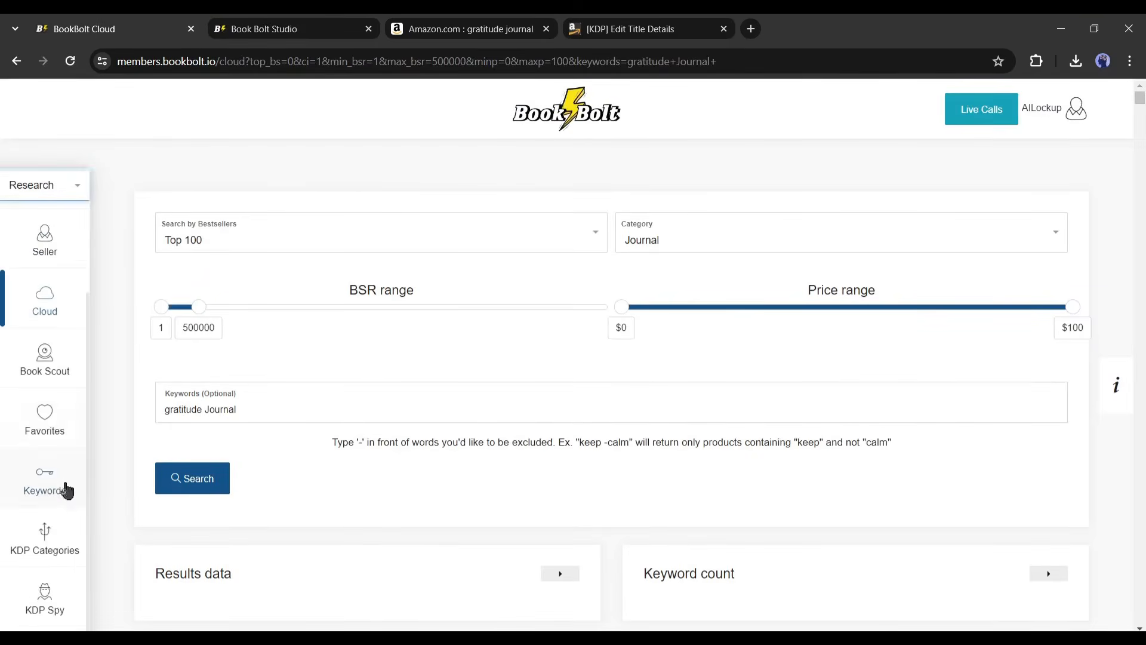
{"action": "left_click", "coordinate": [42, 537]}
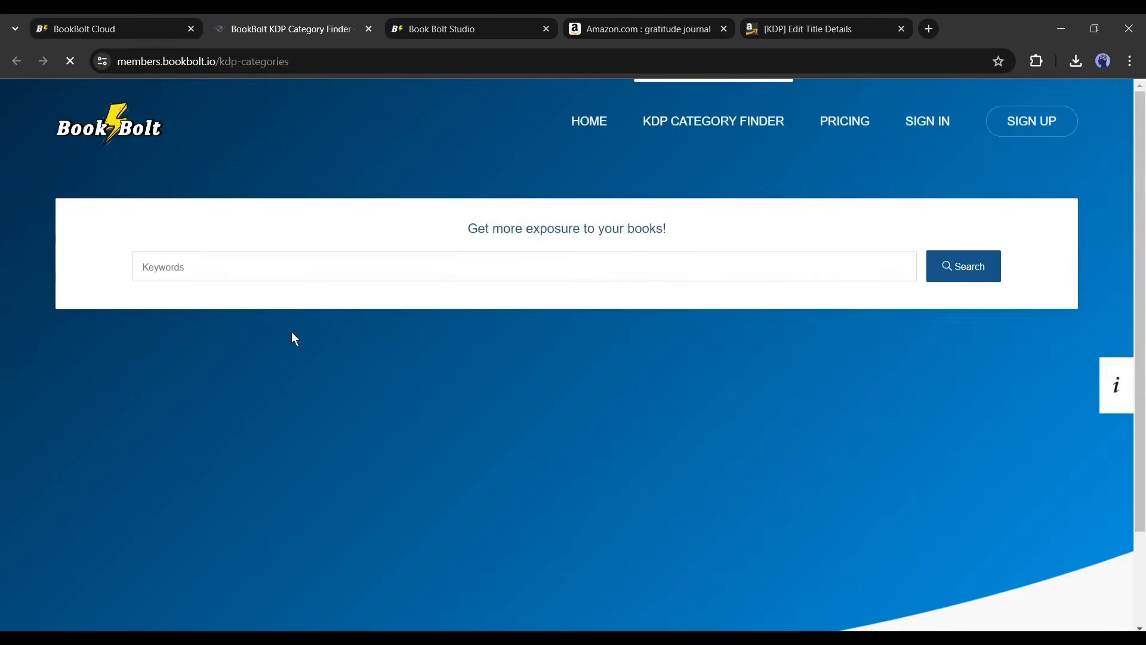
Search the category finder for "Gratitude Journal" and review the suggested categories and their relevance
{"action": "left_click", "coordinate": [218, 259]}
{"action": "type", "text": "Gratitude Journal"}
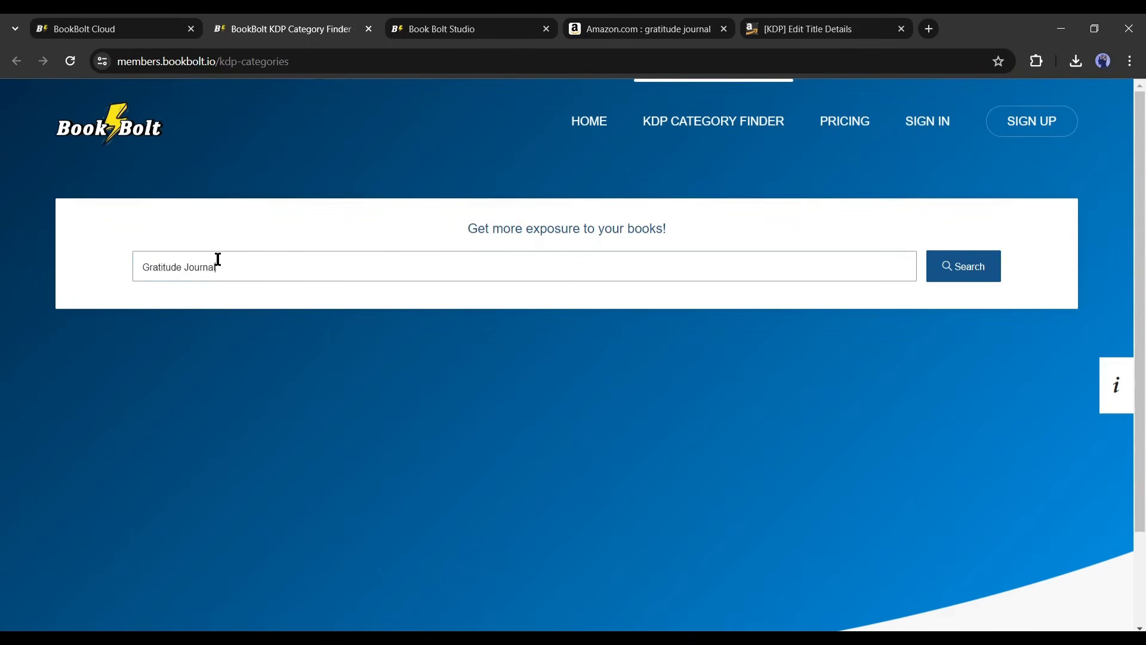
{"action": "key", "text": "Return"}
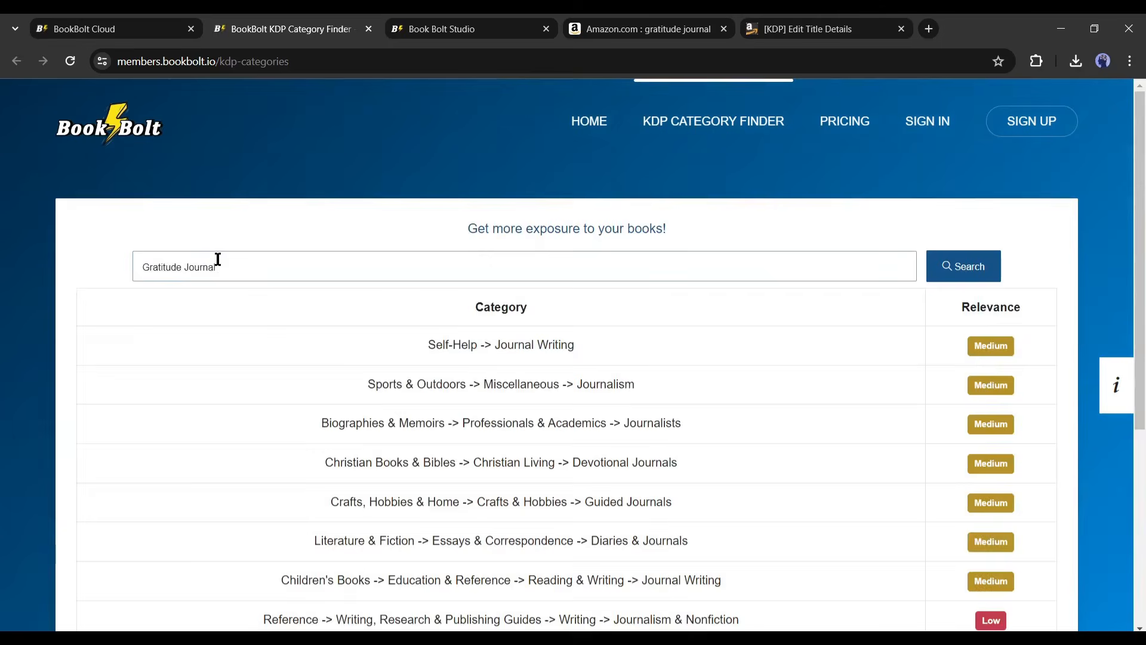
{"action": "scroll", "coordinate": [985, 402], "scroll_direction": "down", "scroll_amount": 3}
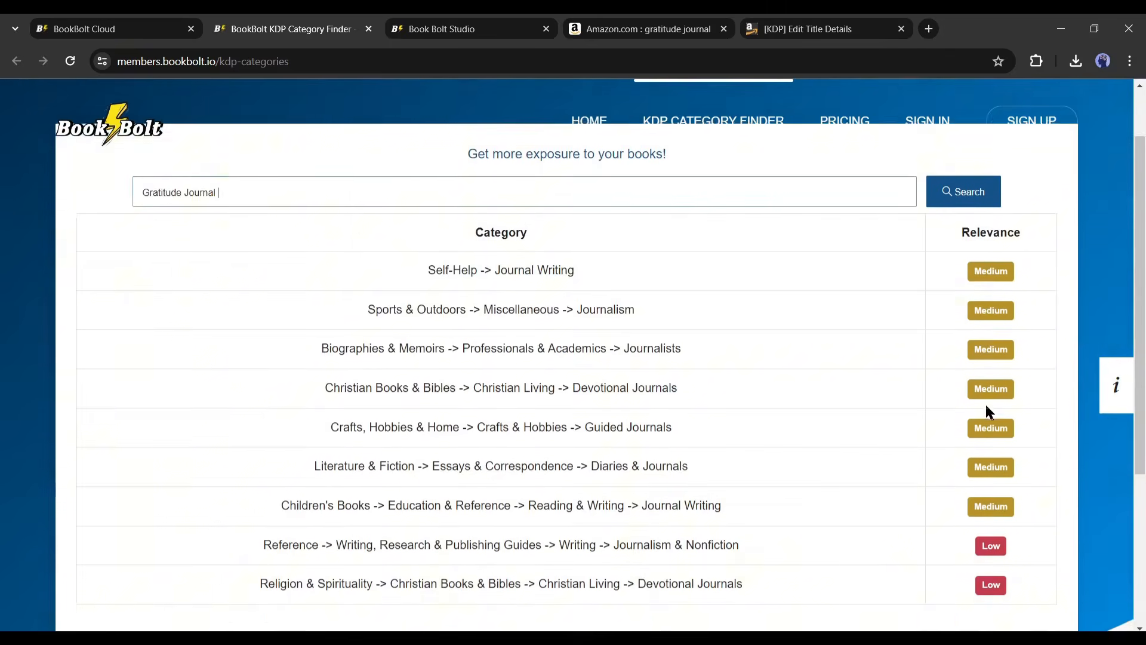
{"action": "left_click_drag", "start_coordinate": [289, 512], "coordinate": [644, 509]}
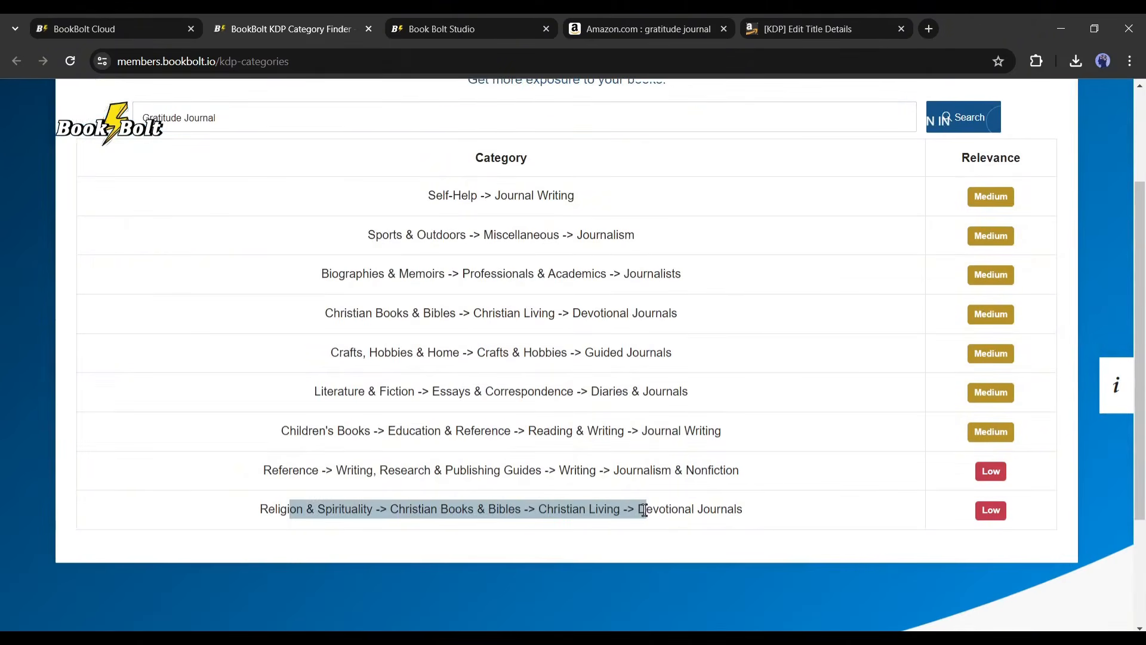
{"action": "left_click", "coordinate": [743, 499]}
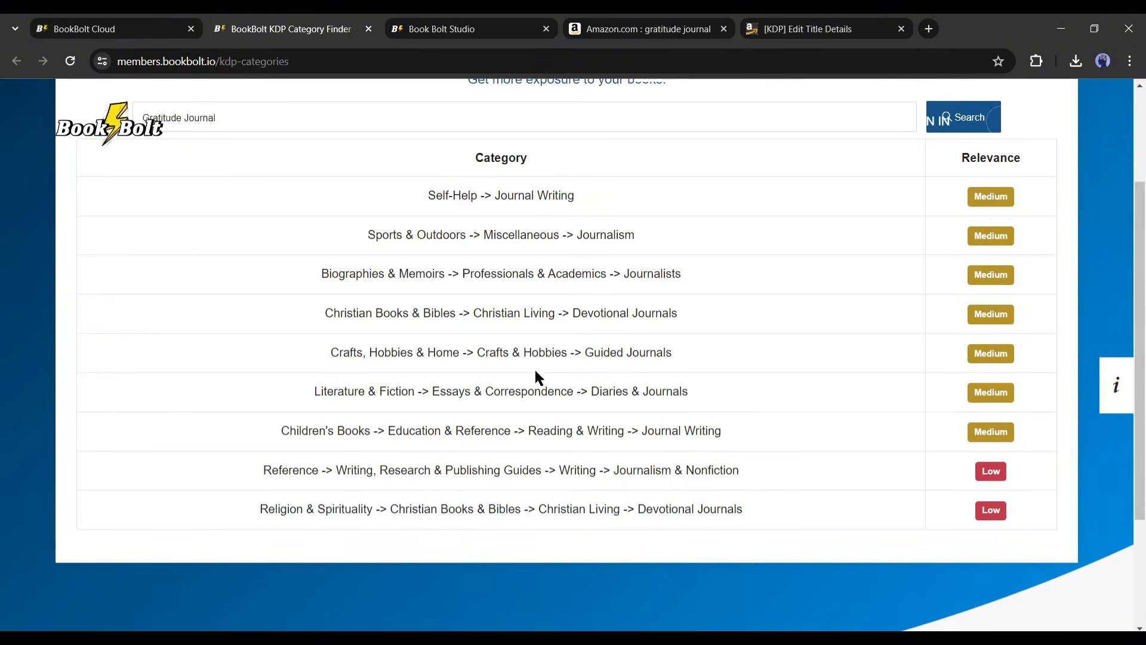
{"action": "scroll", "coordinate": [534, 367], "scroll_direction": "up", "scroll_amount": 1}
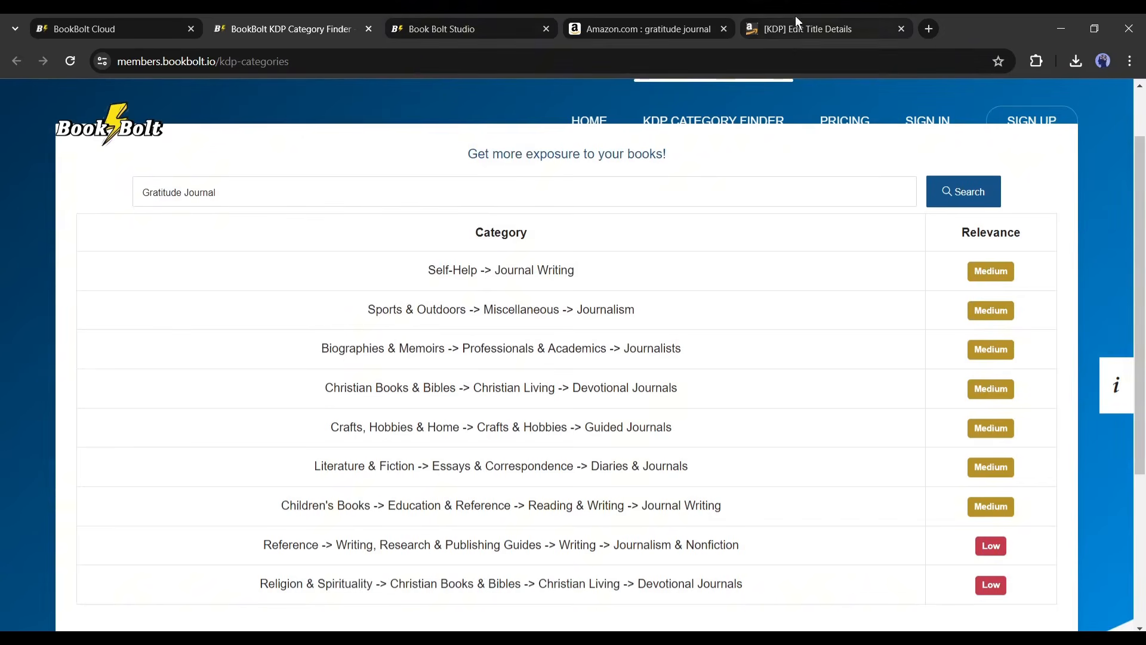
In KDP, save the Self-Help placements Journal Writing, Happiness and Self-Esteem, and classify the book as low-content
{"action": "left_click", "coordinate": [706, 20]}
{"action": "left_click", "coordinate": [768, 20]}
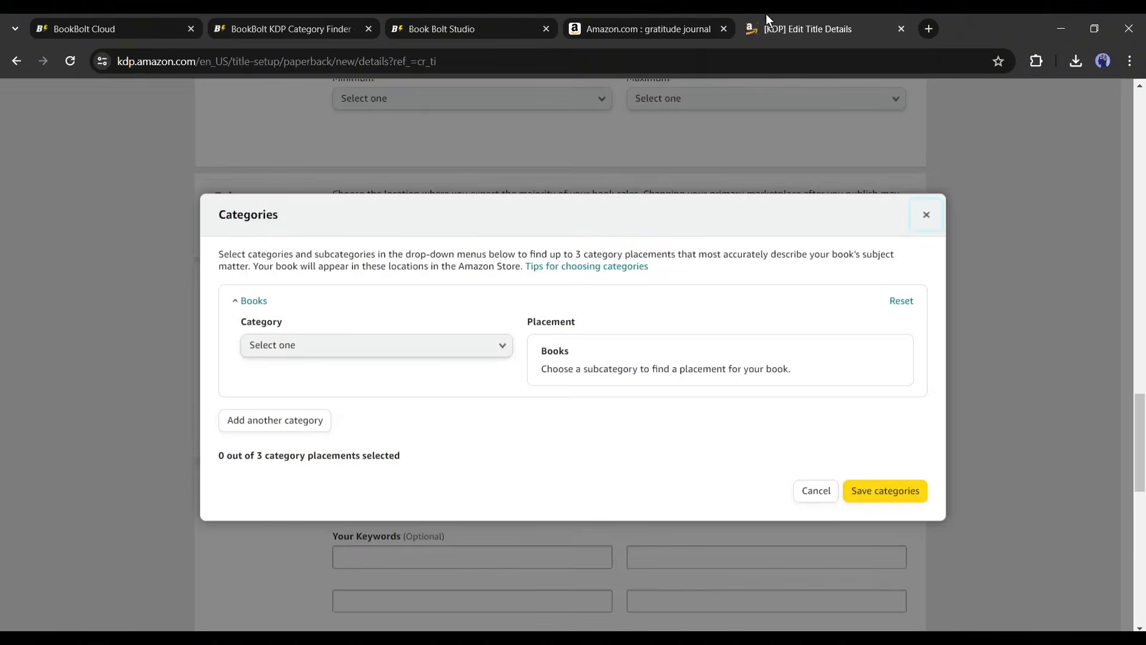
{"action": "left_click", "coordinate": [327, 351]}
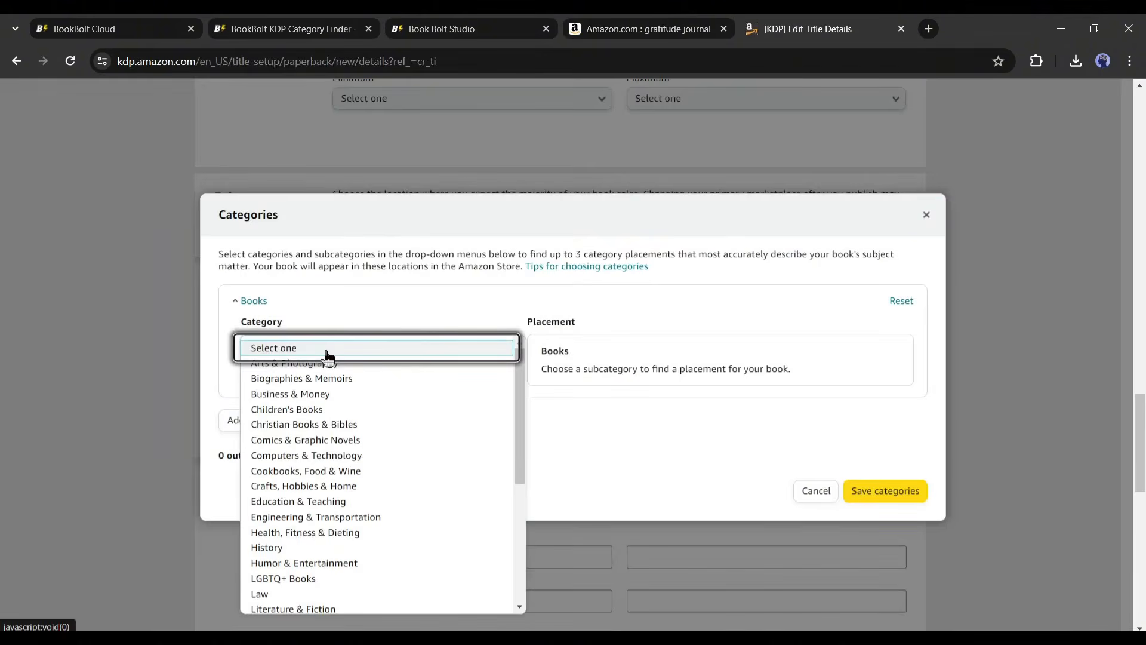
{"action": "scroll", "coordinate": [396, 432], "scroll_direction": "down", "scroll_amount": 5}
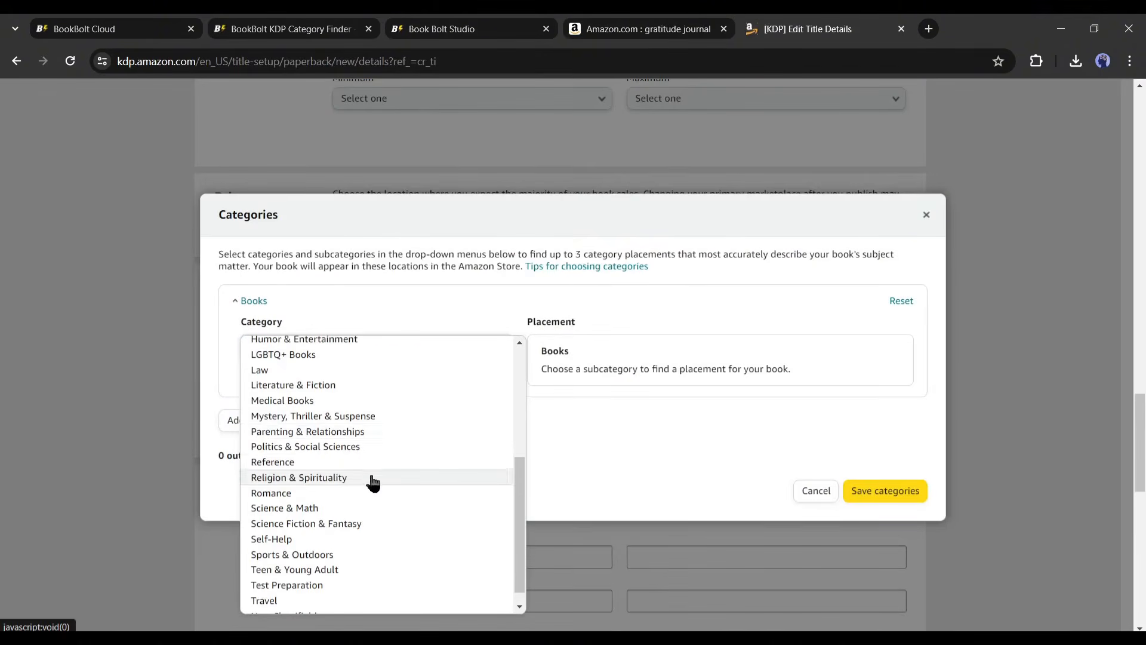
{"action": "left_click", "coordinate": [284, 539]}
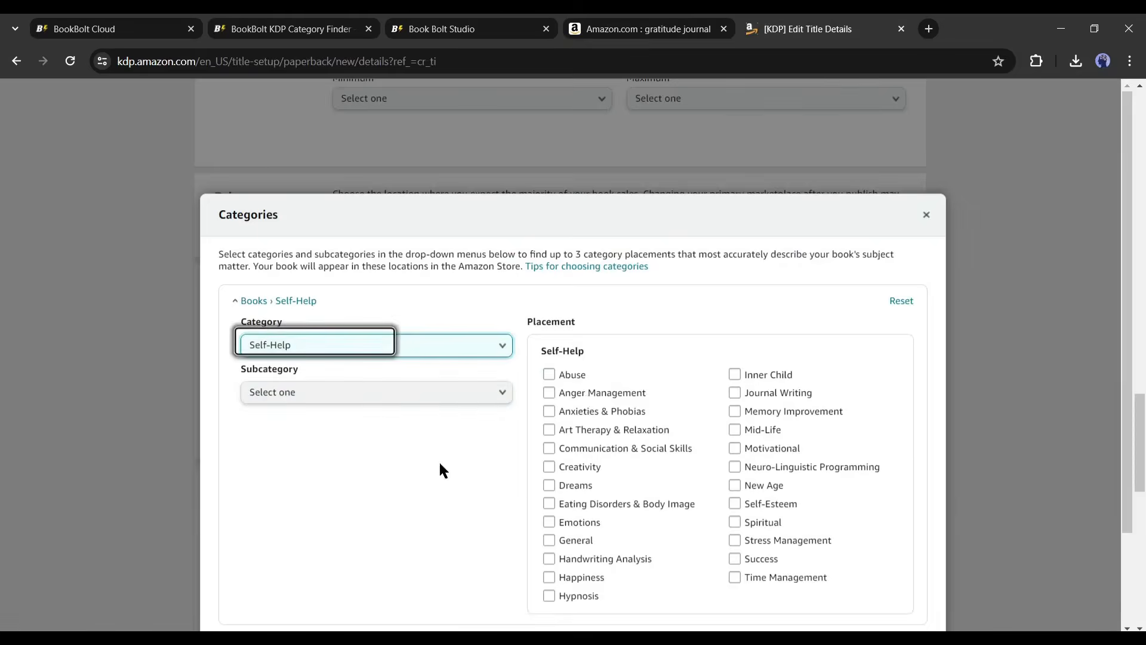
{"action": "left_click", "coordinate": [737, 397]}
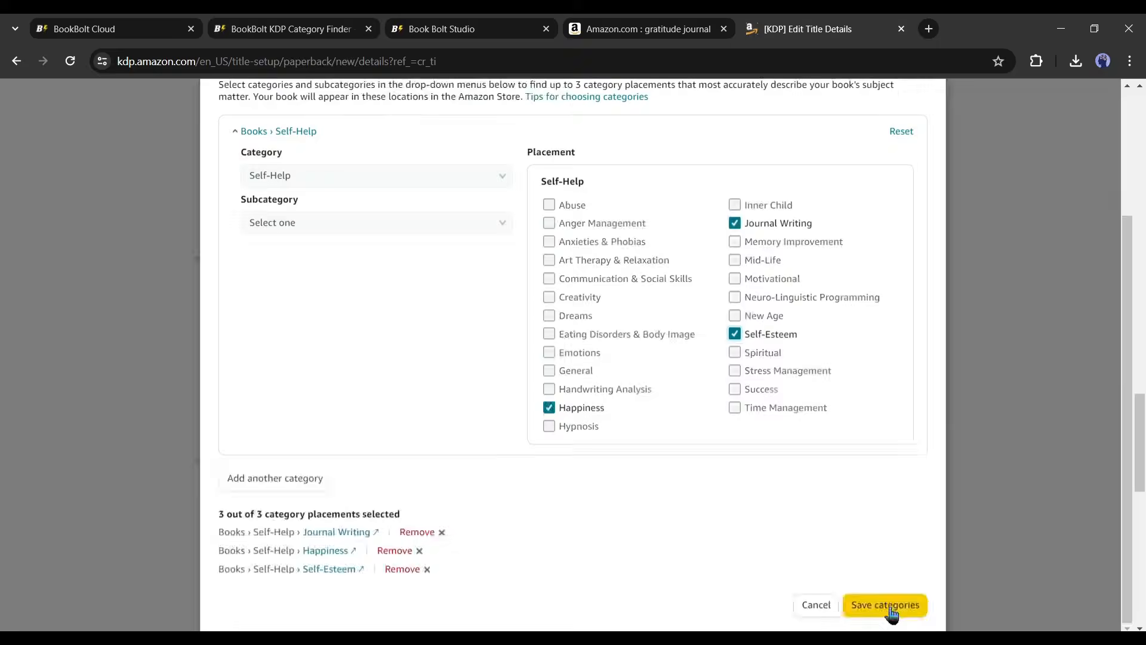
{"action": "scroll", "coordinate": [466, 377], "scroll_direction": "down", "scroll_amount": 2}
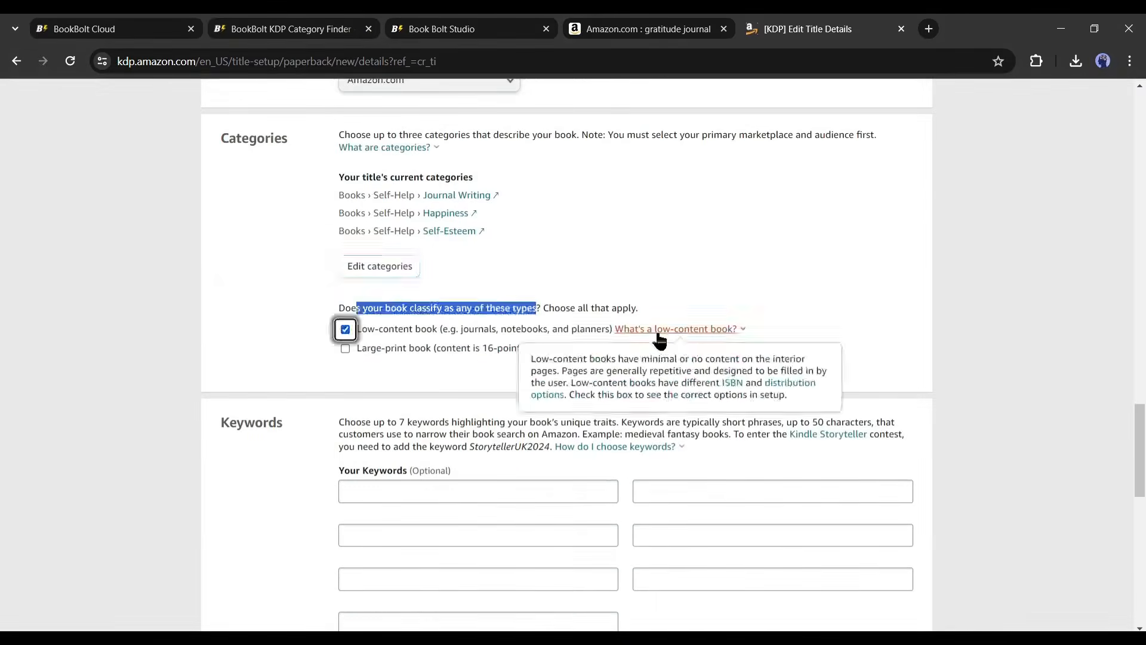
Go to the KDP keywords section, then switch to BookBolt's keyword search and look up "gratitude Journal"
{"action": "scroll", "coordinate": [478, 380], "scroll_direction": "down", "scroll_amount": 3}
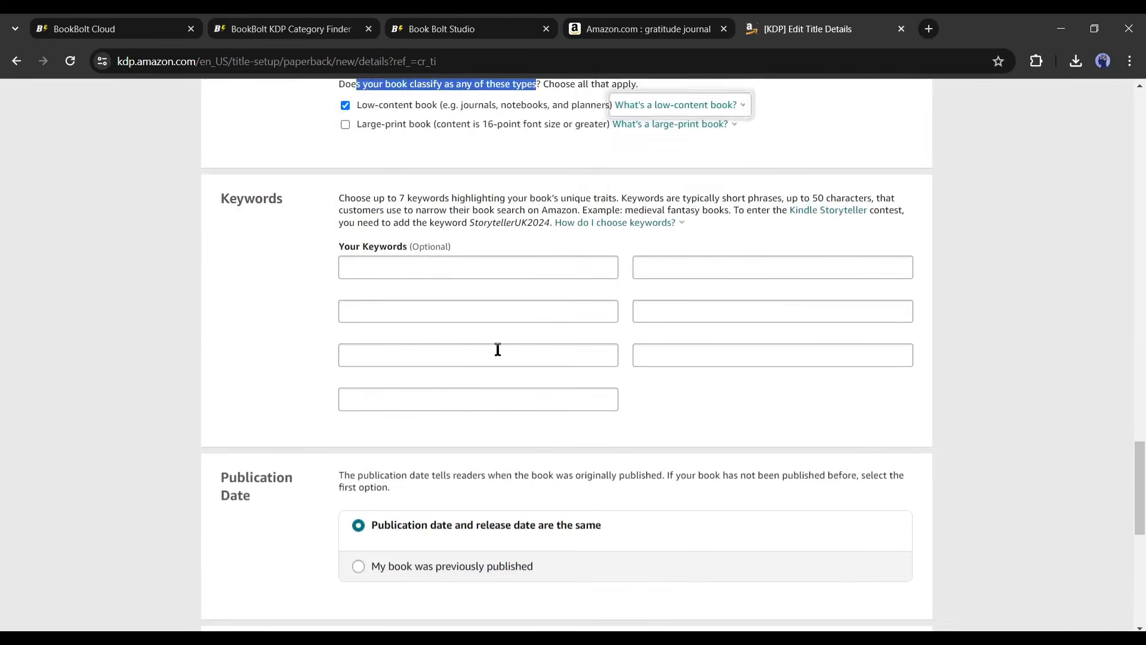
{"action": "left_click", "coordinate": [435, 272]}
{"action": "left_click", "coordinate": [137, 19]}
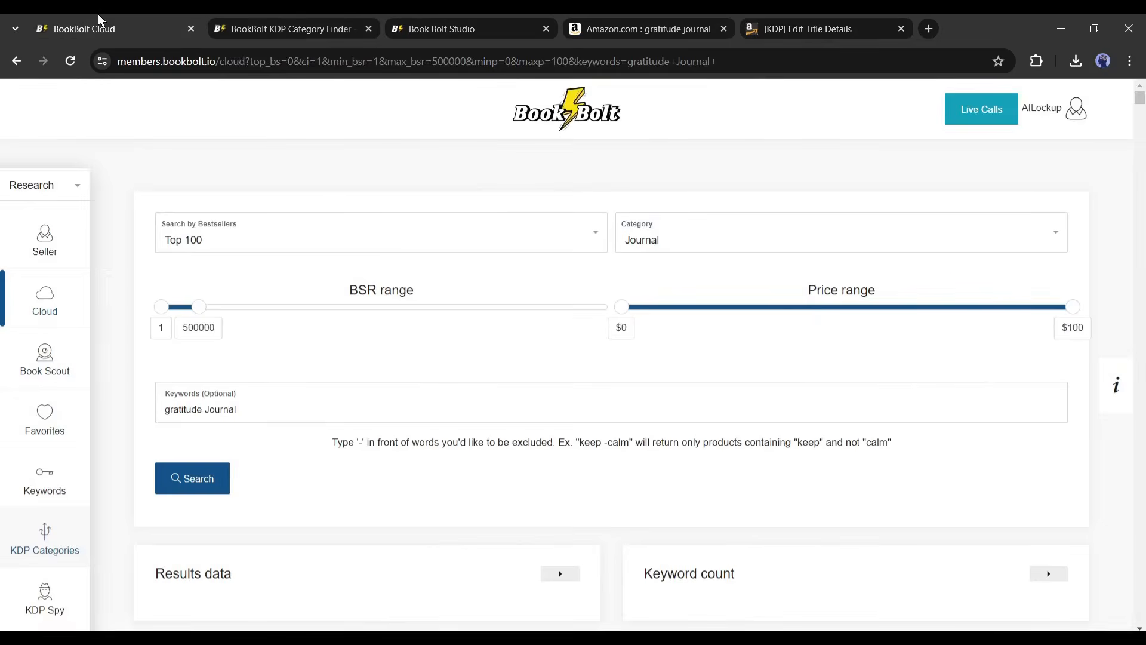
{"action": "mouse_move", "coordinate": [58, 480]}
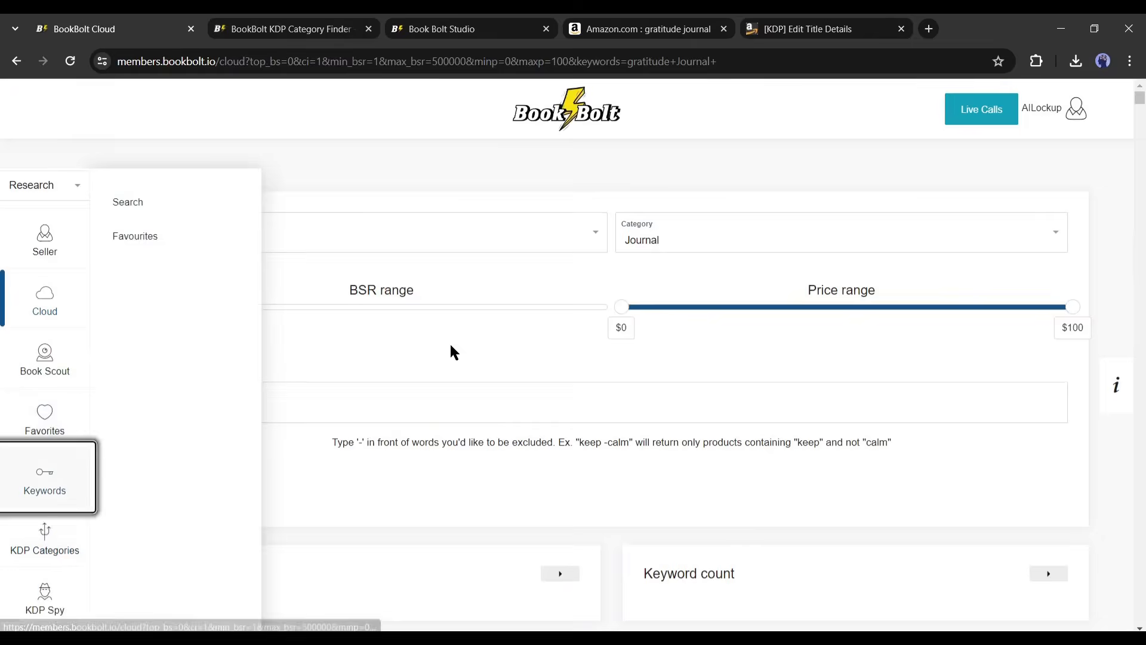
{"action": "left_click", "coordinate": [169, 203]}
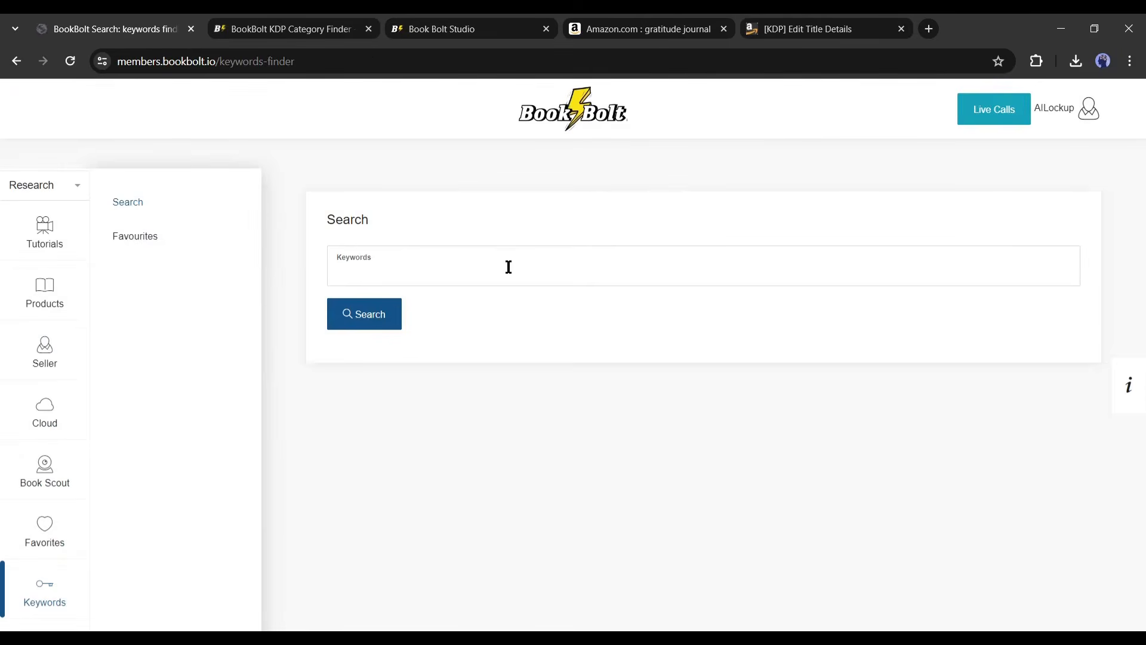
{"action": "left_click", "coordinate": [392, 260]}
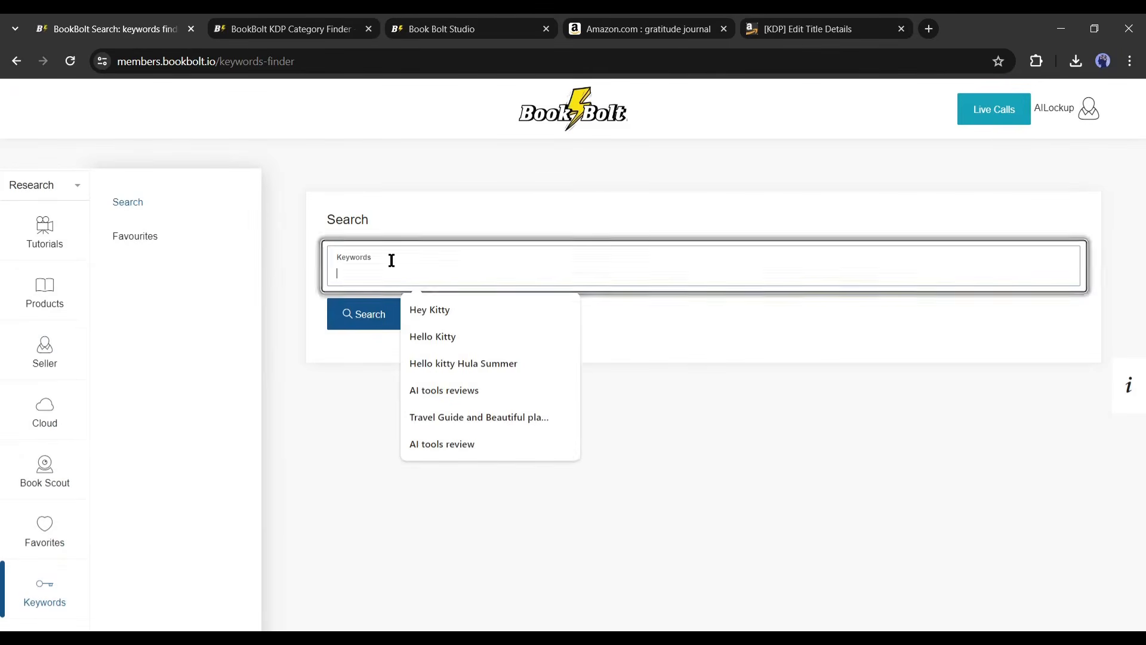
{"action": "type", "text": "gratitude Journal"}
{"action": "left_click", "coordinate": [448, 310]}
{"action": "left_click", "coordinate": [364, 314]}
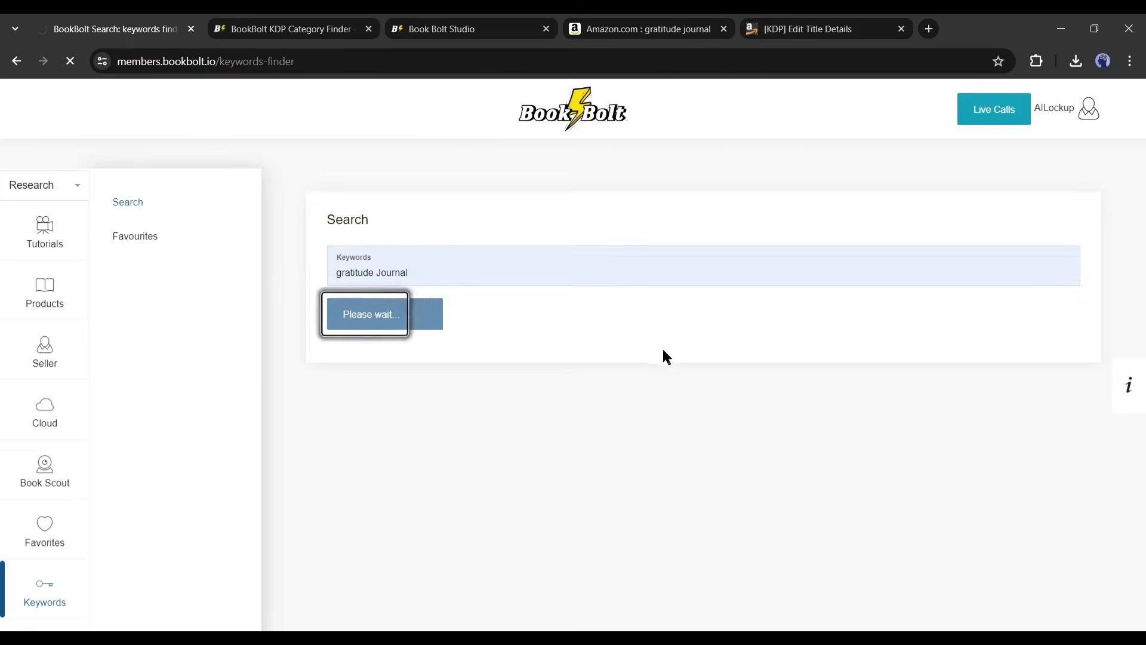
Copy "3 things gratitude journal" from the Amazon Most Trending results into the first KDP keyword field
{"action": "scroll", "coordinate": [642, 385], "scroll_direction": "down", "scroll_amount": 2}
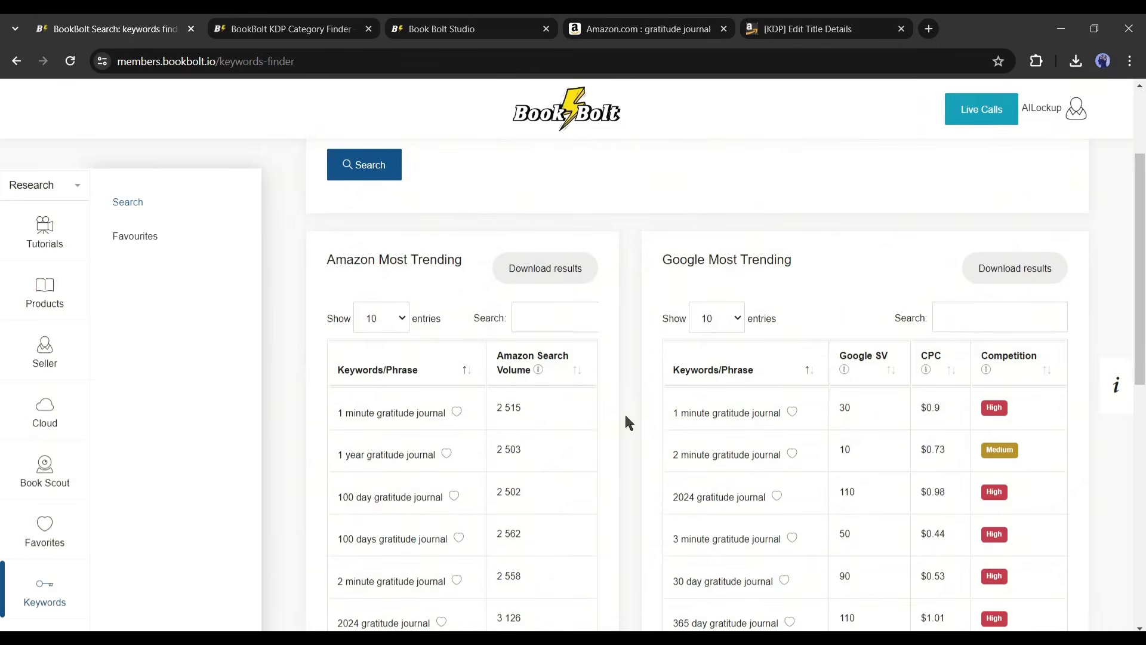
{"action": "scroll", "coordinate": [624, 413], "scroll_direction": "down", "scroll_amount": 2}
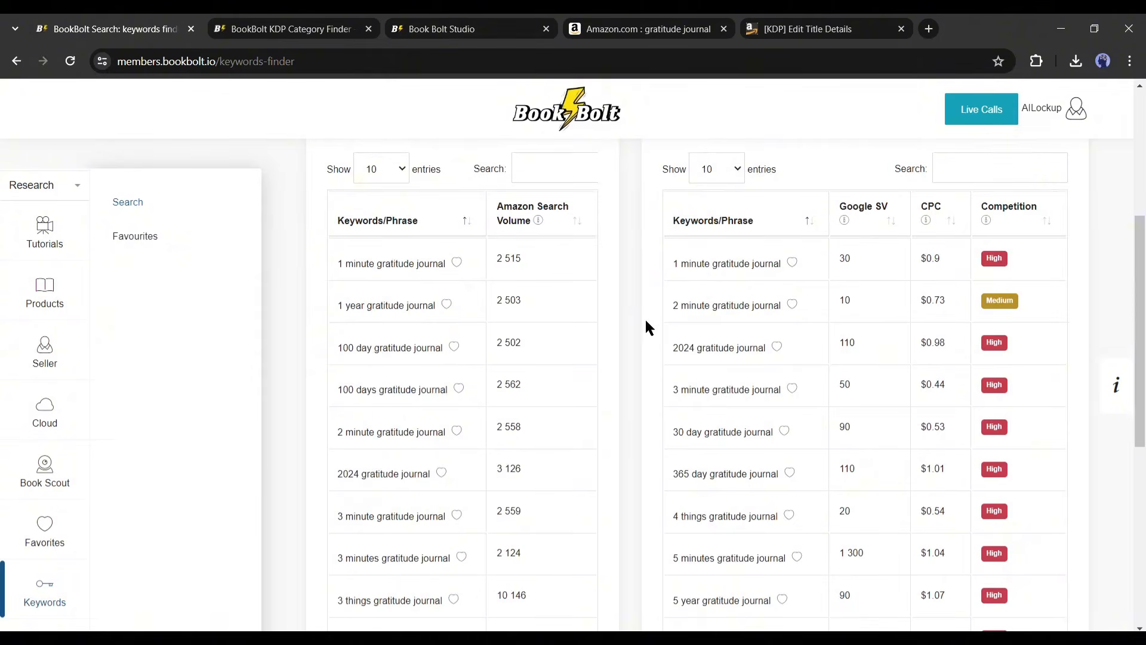
{"action": "scroll", "coordinate": [617, 323], "scroll_direction": "down", "scroll_amount": 3}
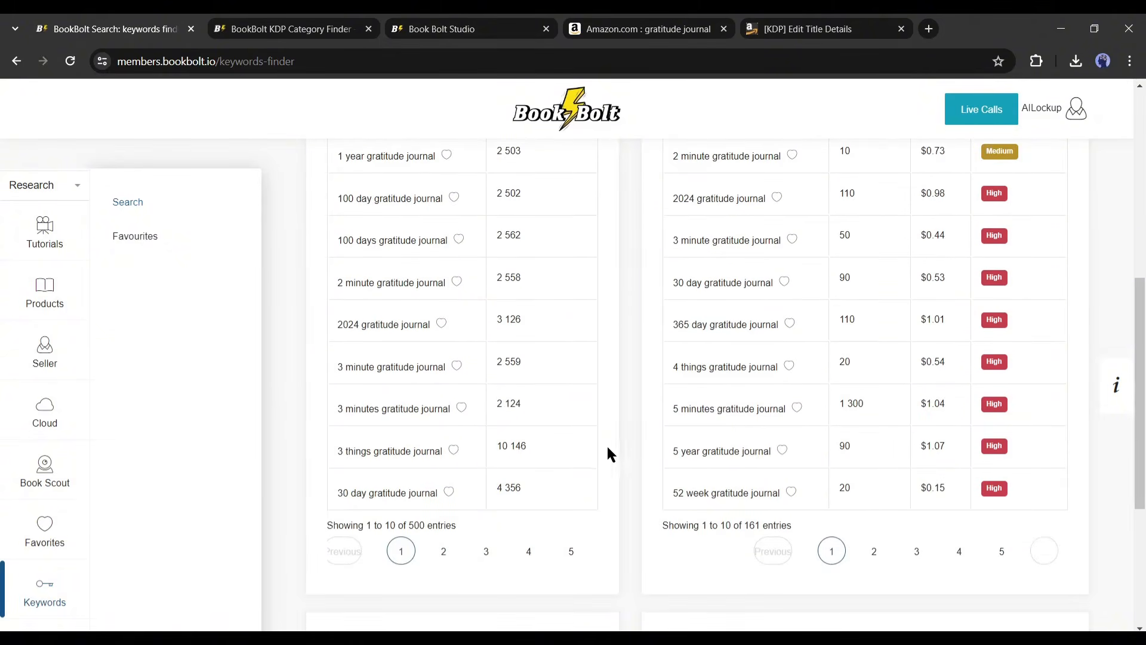
{"action": "scroll", "coordinate": [511, 450], "scroll_direction": "up", "scroll_amount": 3}
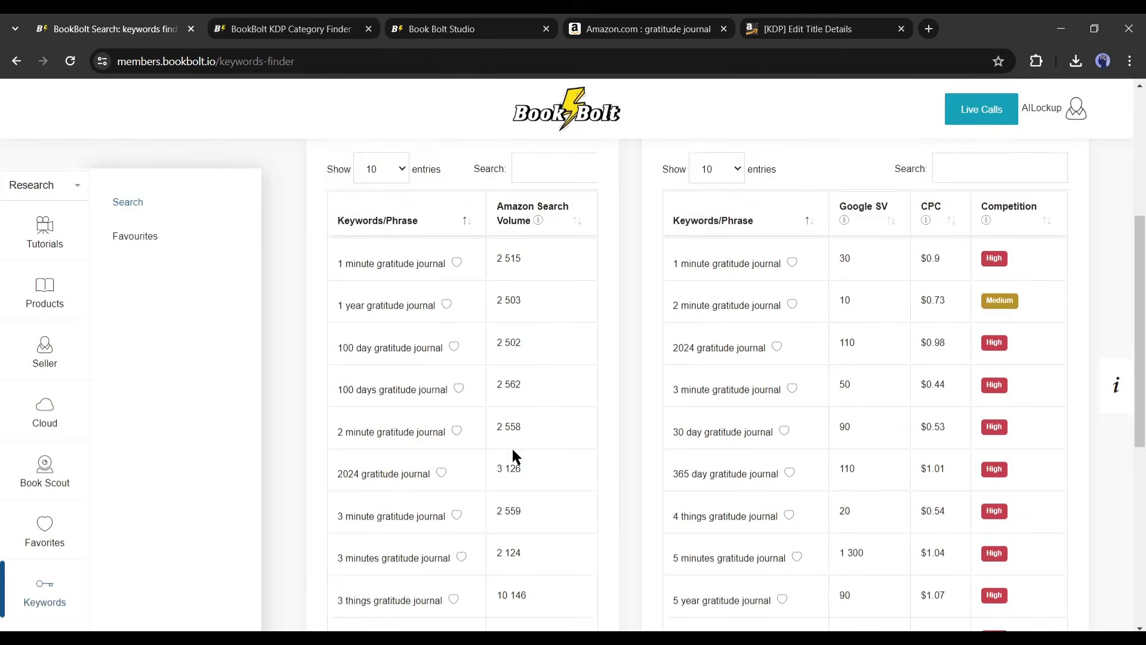
{"action": "scroll", "coordinate": [526, 281], "scroll_direction": "down", "scroll_amount": 4}
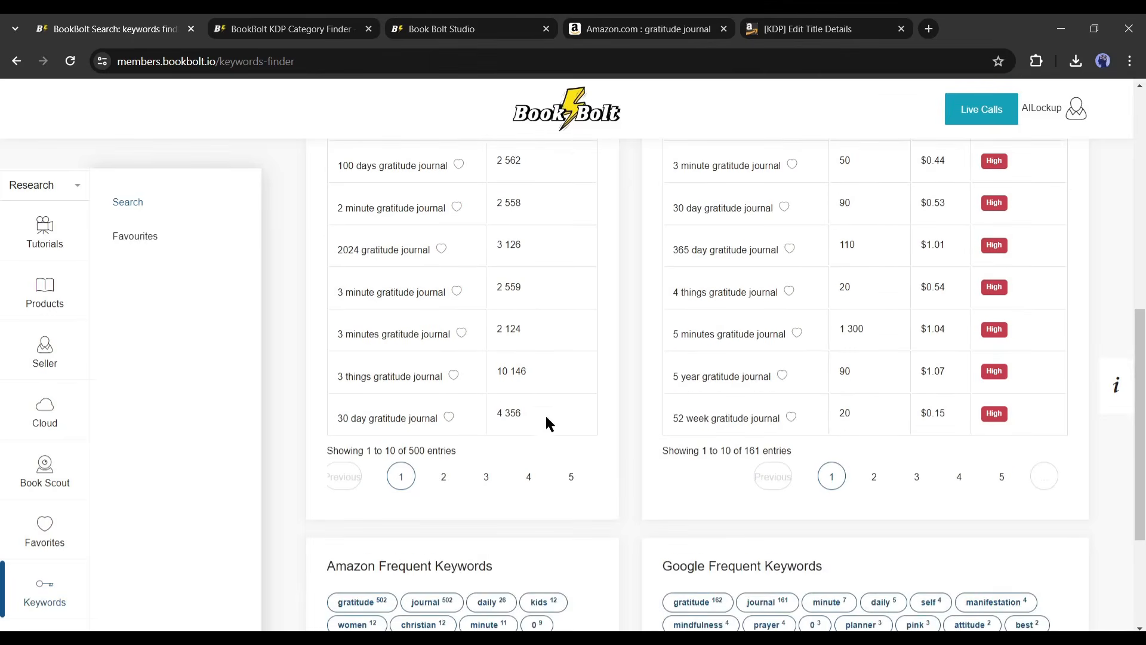
{"action": "left_click_drag", "start_coordinate": [337, 376], "coordinate": [444, 374]}
{"action": "key", "text": "ctrl+c"}
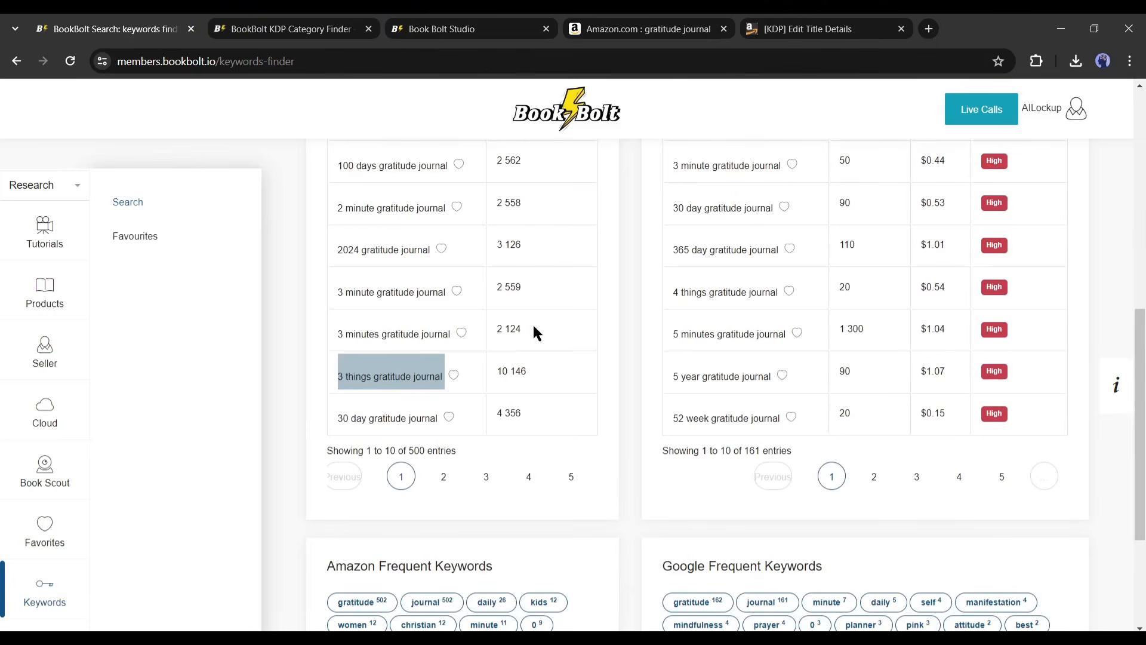
{"action": "left_click", "coordinate": [441, 27]}
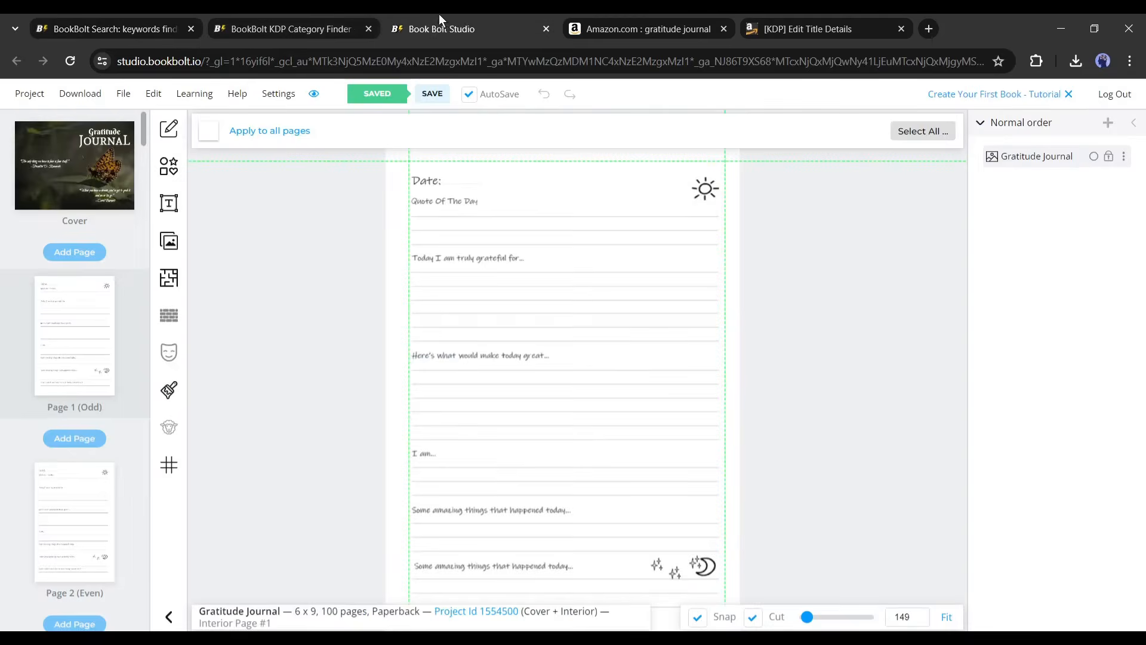
{"action": "left_click", "coordinate": [824, 29]}
{"action": "left_click", "coordinate": [483, 268]}
{"action": "key", "text": "ctrl+v"}
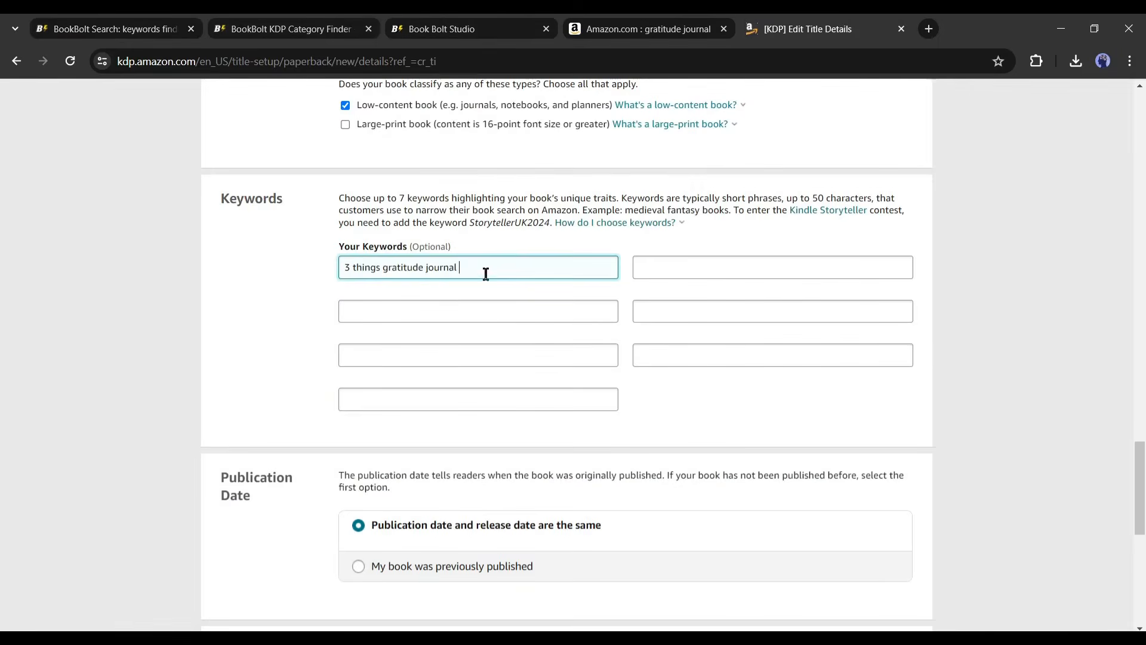
Copy "30 day gratitude journal" from the BookBolt results into the KDP keyword field below the first keyword
{"action": "left_click", "coordinate": [245, 18]}
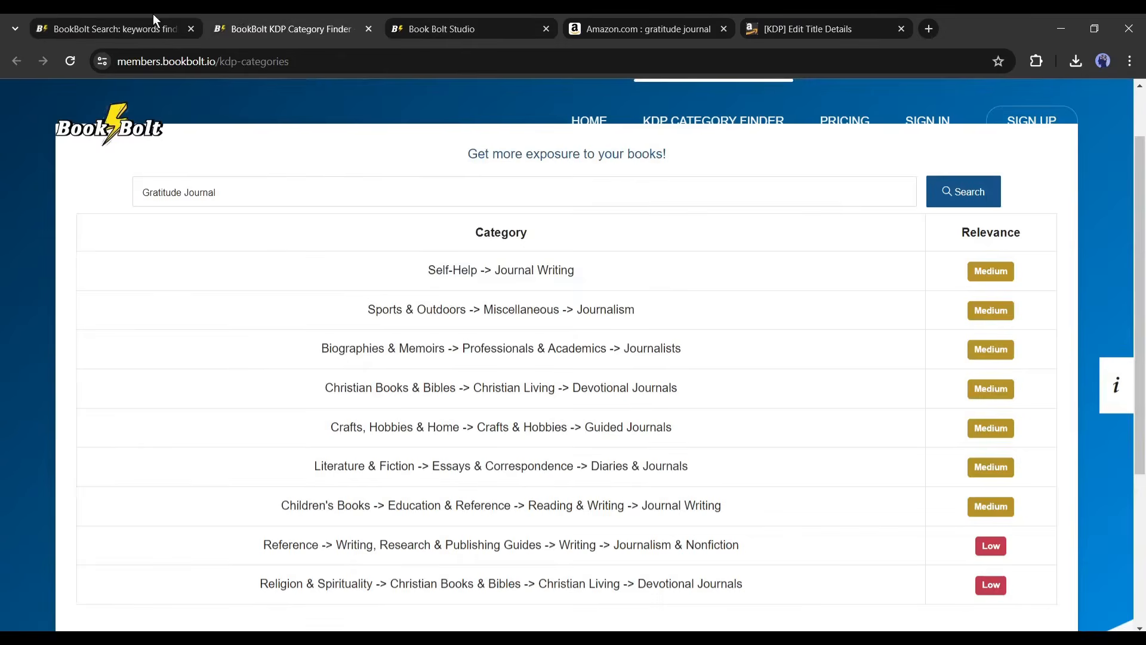
{"action": "left_click", "coordinate": [401, 18]}
{"action": "left_click", "coordinate": [152, 18]}
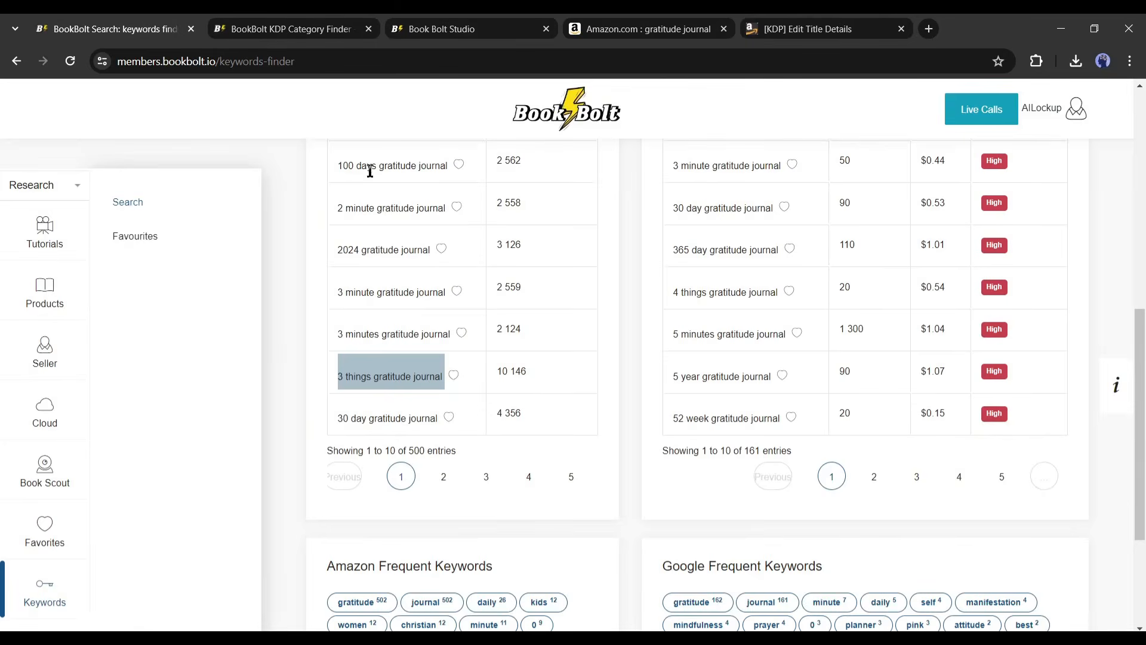
{"action": "triple_click", "coordinate": [377, 411]}
{"action": "key", "text": "ctrl+c"}
{"action": "left_click", "coordinate": [824, 28]}
{"action": "left_click", "coordinate": [478, 310]}
{"action": "key", "text": "ctrl+v"}
Add "2 minute gratitude journal" from the BookBolt results as the keyword below "30 day gratitude journal" in KDP
{"action": "left_click", "coordinate": [65, 20]}
{"action": "triple_click", "coordinate": [382, 427]}
{"action": "key", "text": "ctrl+c"}
{"action": "left_click", "coordinate": [824, 28]}
{"action": "key", "text": "Tab"}
{"action": "key", "text": "ctrl+v"}
Copy "2024 gratitude journal" from BookBolt into the KDP keyword field below "2 minute gratitude journal"
{"action": "left_click", "coordinate": [114, 29]}
{"action": "triple_click", "coordinate": [429, 475]}
{"action": "key", "text": "ctrl+c"}
{"action": "left_click", "coordinate": [824, 29]}
{"action": "key", "text": "Tab"}
{"action": "key", "text": "ctrl+v"}
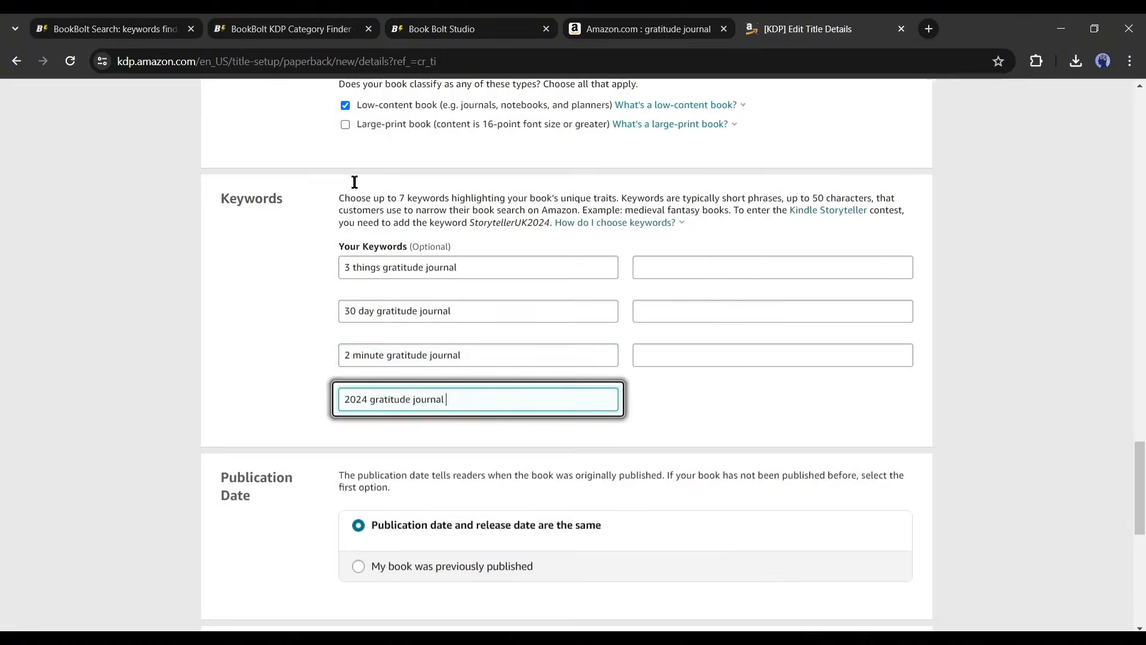
Copy "5 minute gratitude journal" from the BookBolt keyword results into the next empty KDP keyword field
{"action": "left_click", "coordinate": [113, 29]}
{"action": "scroll", "coordinate": [367, 466], "scroll_direction": "down", "scroll_amount": 1}
{"action": "scroll", "coordinate": [367, 474], "scroll_direction": "down", "scroll_amount": 2}
{"action": "left_click", "coordinate": [446, 478]}
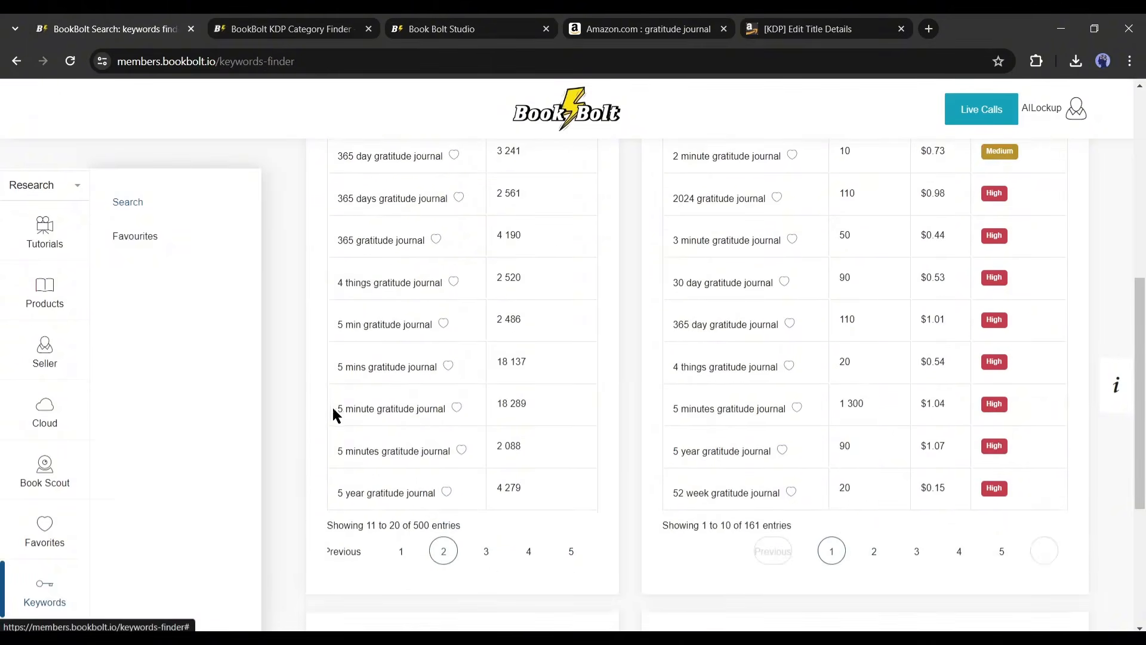
{"action": "triple_click", "coordinate": [334, 409]}
{"action": "scroll", "coordinate": [439, 322], "scroll_direction": "down", "scroll_amount": 2}
{"action": "left_click", "coordinate": [485, 401]}
{"action": "scroll", "coordinate": [501, 358], "scroll_direction": "up", "scroll_amount": 3}
{"action": "left_click_drag", "start_coordinate": [338, 272], "coordinate": [456, 272]}
{"action": "key", "text": "ctrl+c"}
{"action": "left_click", "coordinate": [827, 27]}
{"action": "key", "text": "ctrl+v"}
Copy "5min gratitude journal 2024" from the BookBolt results into the KDP keyword field below "5 minute gratitude journal"
{"action": "left_click", "coordinate": [113, 29]}
{"action": "triple_click", "coordinate": [382, 231]}
{"action": "key", "text": "ctrl+c"}
{"action": "left_click", "coordinate": [824, 28]}
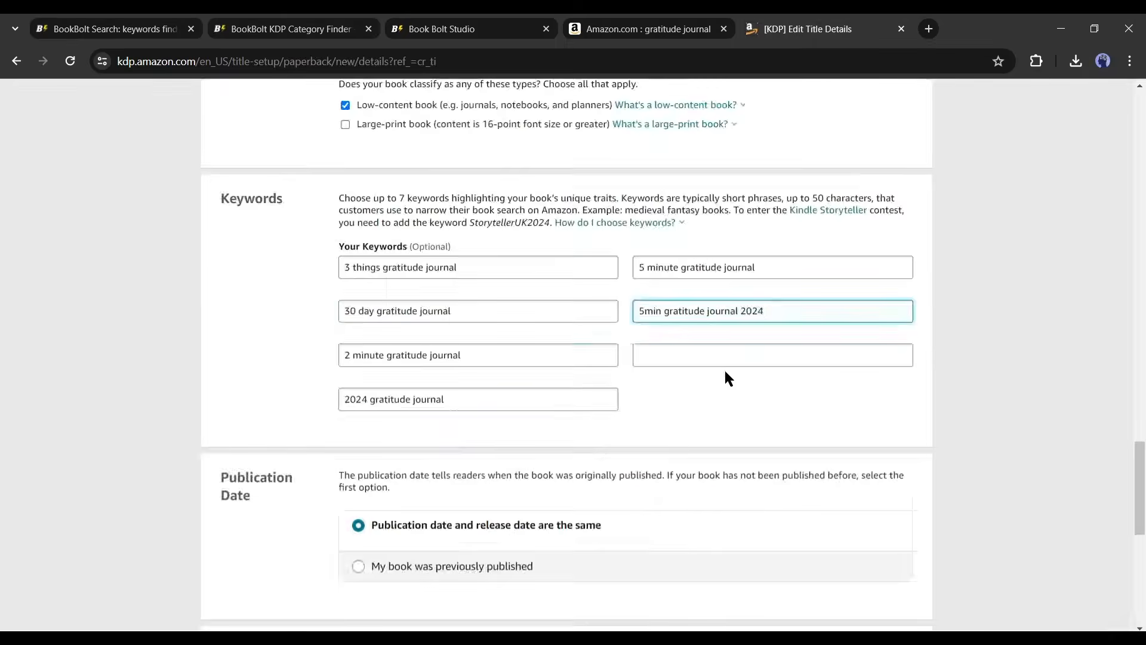
Save the paperback details, continue to the content page, and choose to publish without an ISBN
{"action": "scroll", "coordinate": [724, 388], "scroll_direction": "down", "scroll_amount": 6}
{"action": "left_click", "coordinate": [808, 531]}
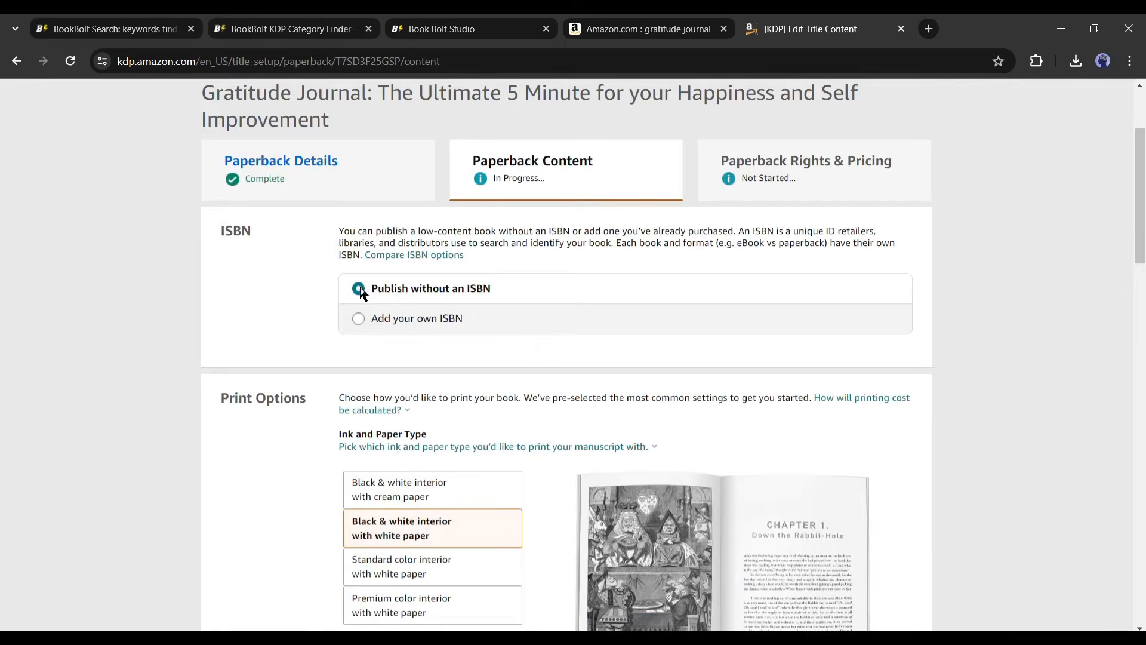
{"action": "left_click", "coordinate": [385, 289]}
Review the ink and paper, trim size and bleed settings, and choose the Matte paperback cover finish
{"action": "scroll", "coordinate": [406, 340], "scroll_direction": "down", "scroll_amount": 5}
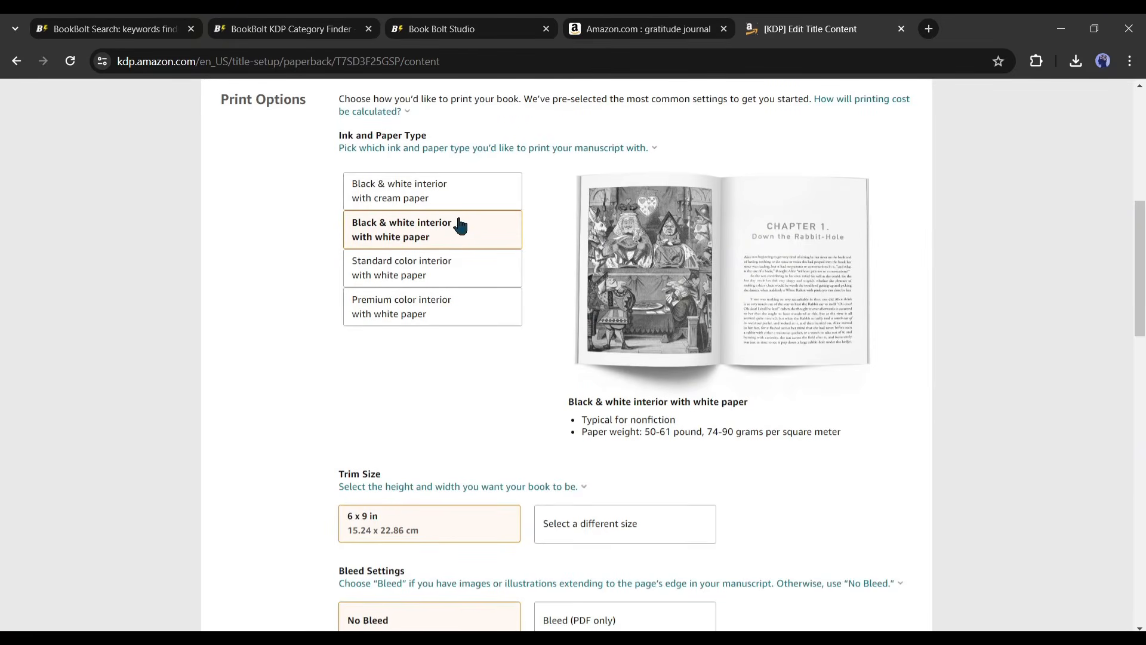
{"action": "scroll", "coordinate": [456, 238], "scroll_direction": "up", "scroll_amount": 1}
{"action": "mouse_move", "coordinate": [450, 236]}
{"action": "scroll", "coordinate": [418, 250], "scroll_direction": "down", "scroll_amount": 3}
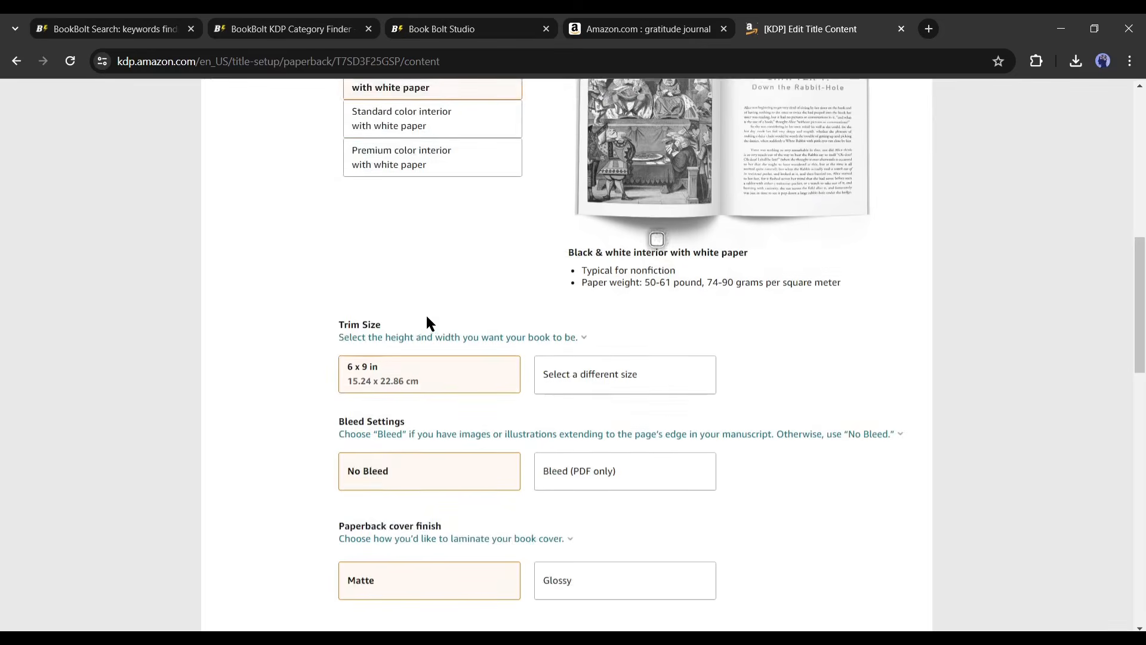
{"action": "scroll", "coordinate": [426, 320], "scroll_direction": "up", "scroll_amount": 5}
{"action": "scroll", "coordinate": [453, 406], "scroll_direction": "down", "scroll_amount": 3}
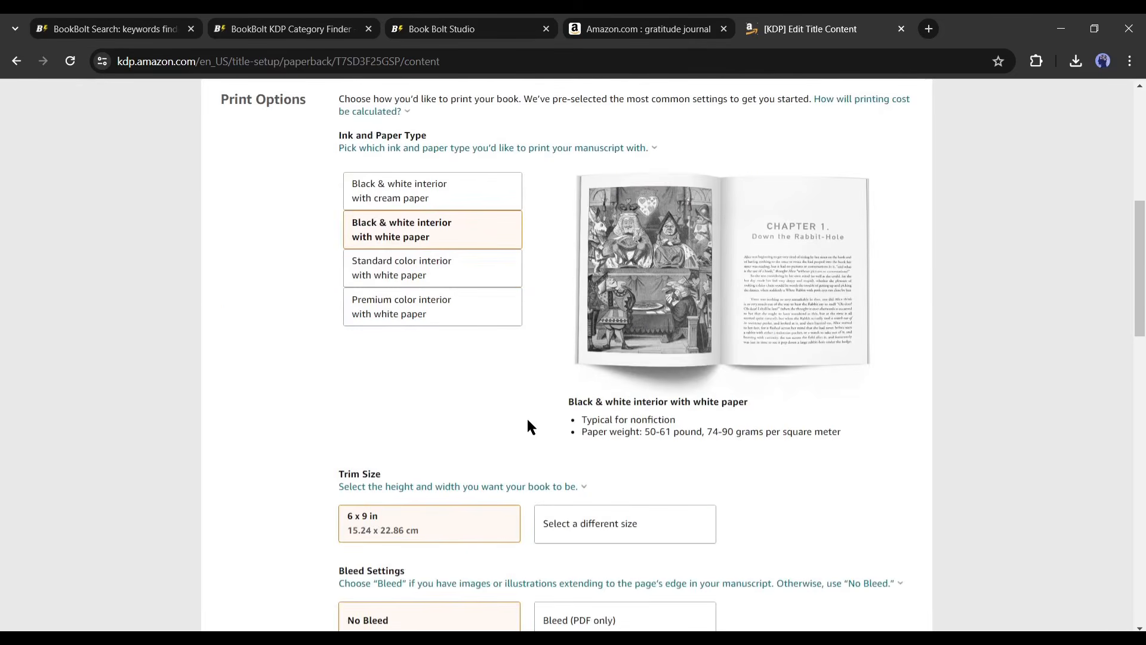
{"action": "scroll", "coordinate": [532, 425], "scroll_direction": "down", "scroll_amount": 3}
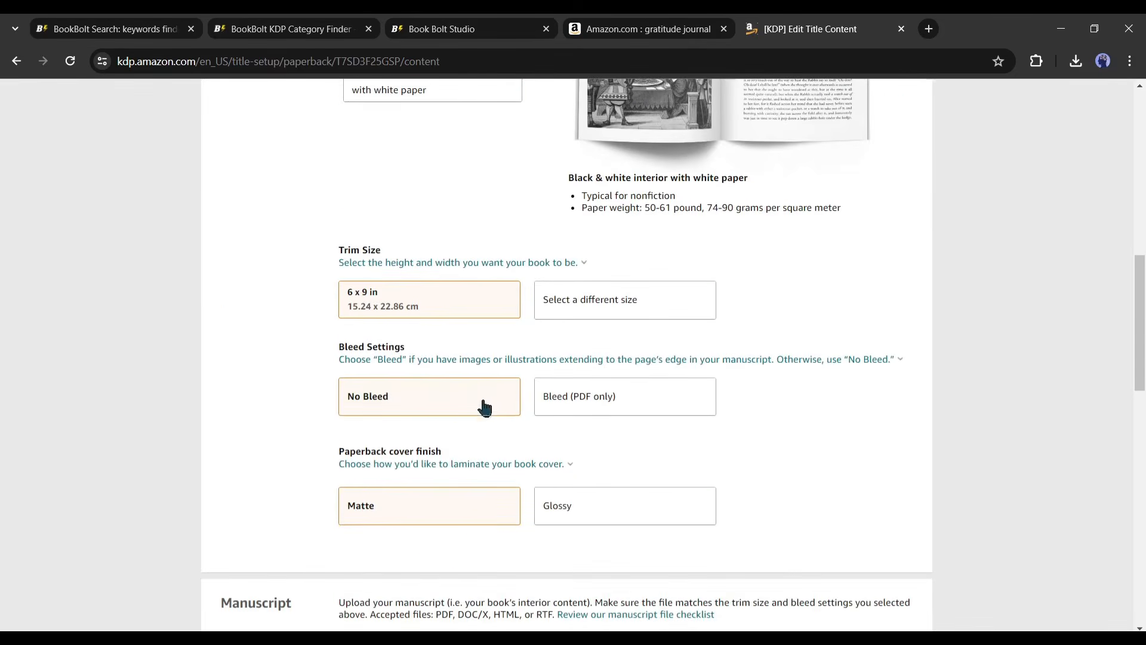
{"action": "scroll", "coordinate": [448, 415], "scroll_direction": "down", "scroll_amount": 1}
{"action": "left_click", "coordinate": [418, 437]}
Upload the 6X9 100-page Paperback Interior PDF as the manuscript and the matching Paperback Cover PDF as the book cover
{"action": "scroll", "coordinate": [570, 182], "scroll_direction": "down", "scroll_amount": 3}
{"action": "left_click", "coordinate": [388, 550]}
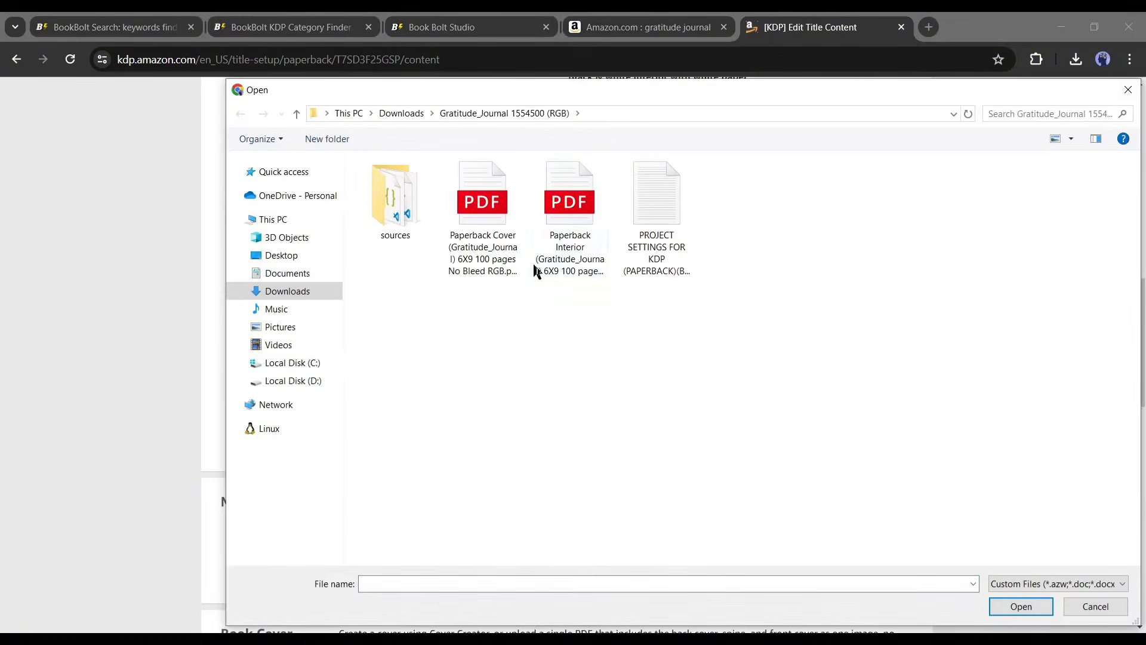
{"action": "double_click", "coordinate": [585, 256]}
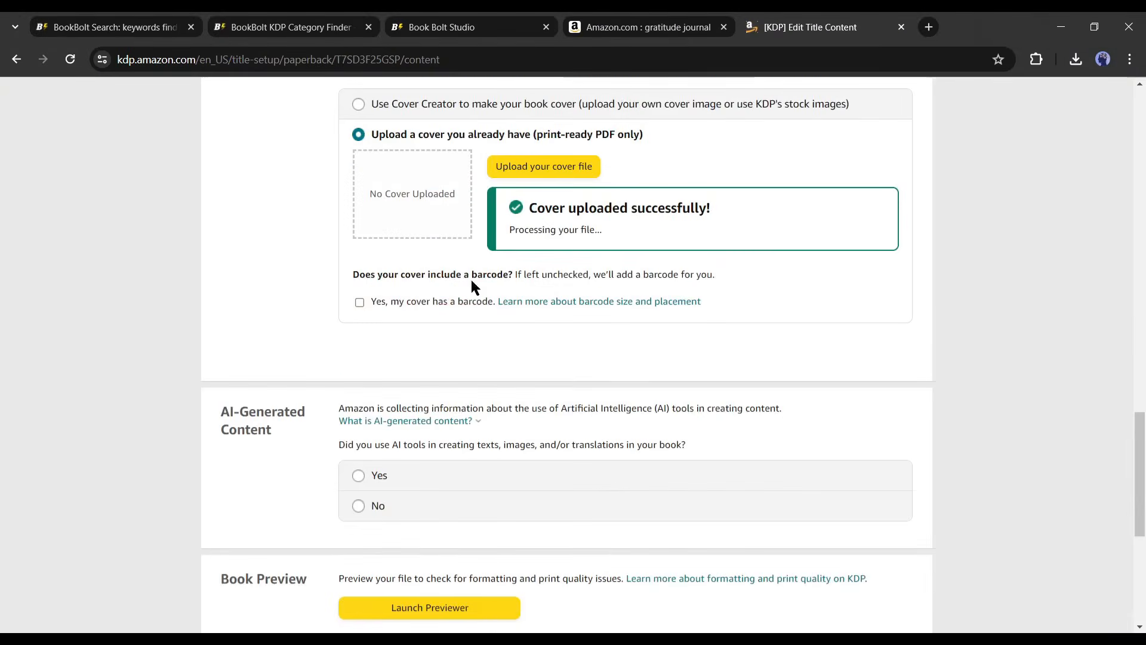
{"action": "scroll", "coordinate": [693, 353], "scroll_direction": "down", "scroll_amount": 1}
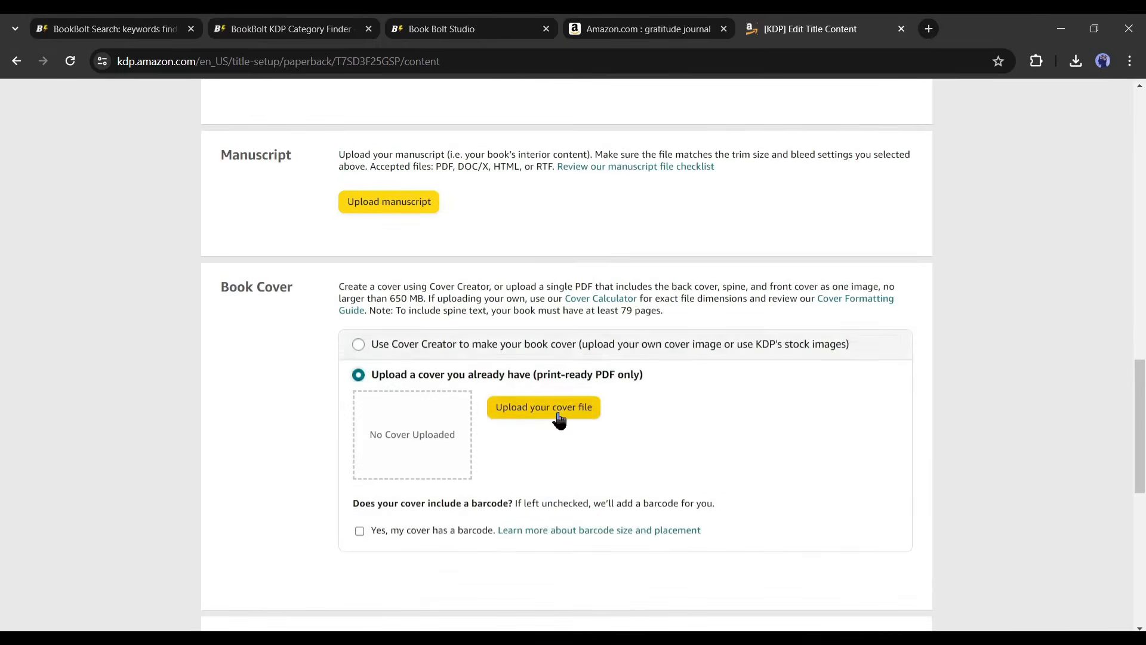
{"action": "left_click", "coordinate": [545, 404]}
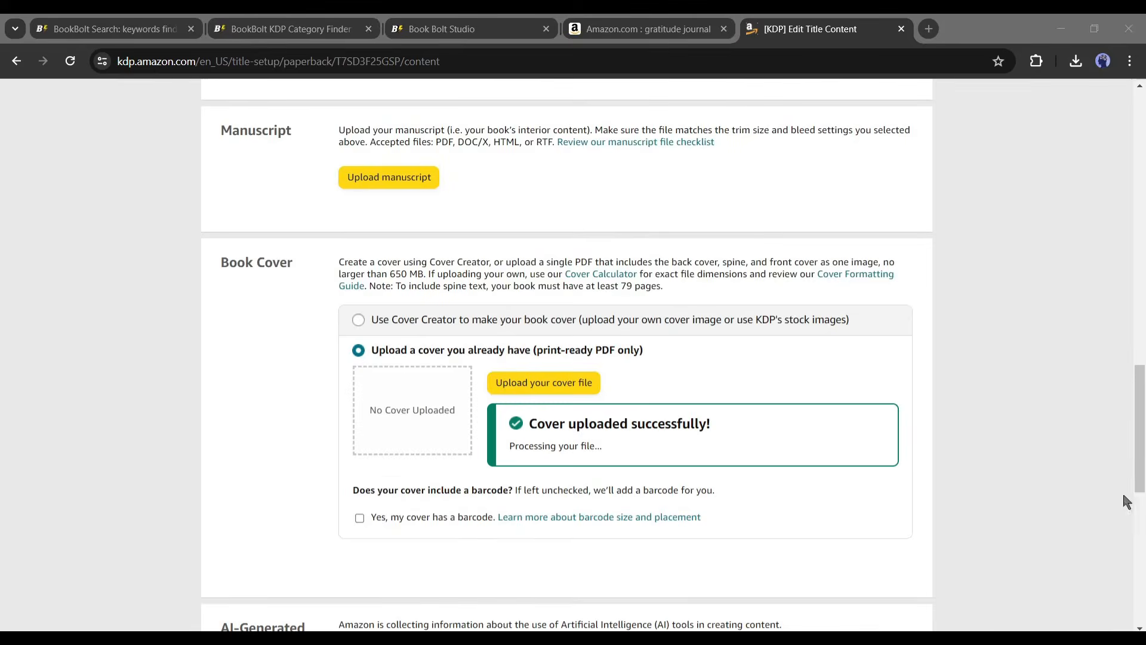
Answer No to the question about using AI tools in creating the book's content
{"action": "scroll", "coordinate": [1126, 501], "scroll_direction": "down", "scroll_amount": 5}
{"action": "left_click_drag", "start_coordinate": [217, 337], "coordinate": [268, 356]}
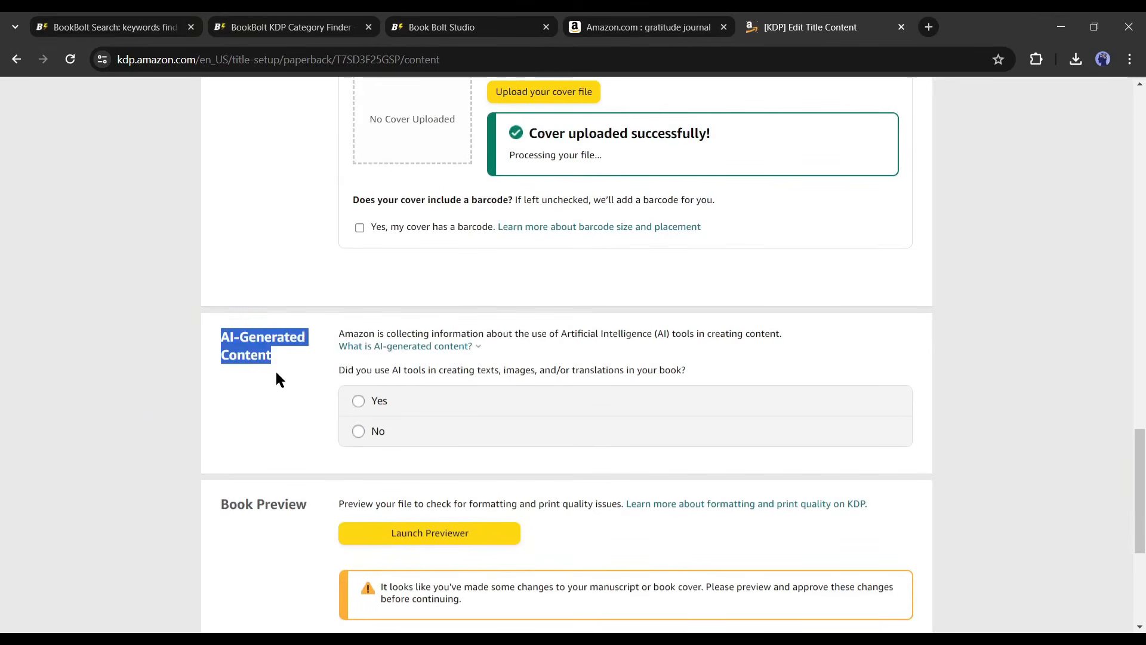
{"action": "left_click", "coordinate": [281, 381]}
{"action": "left_click", "coordinate": [364, 434]}
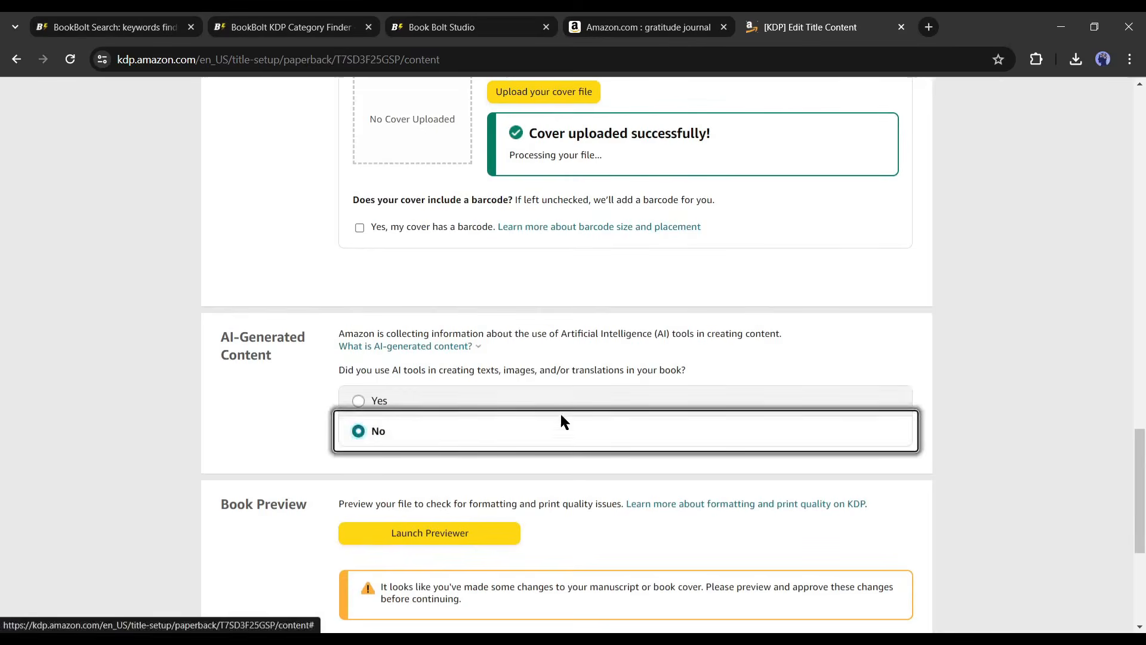
Preview the cover and first interior pages in the Print Previewer and approve the book
{"action": "scroll", "coordinate": [565, 456], "scroll_direction": "down", "scroll_amount": 4}
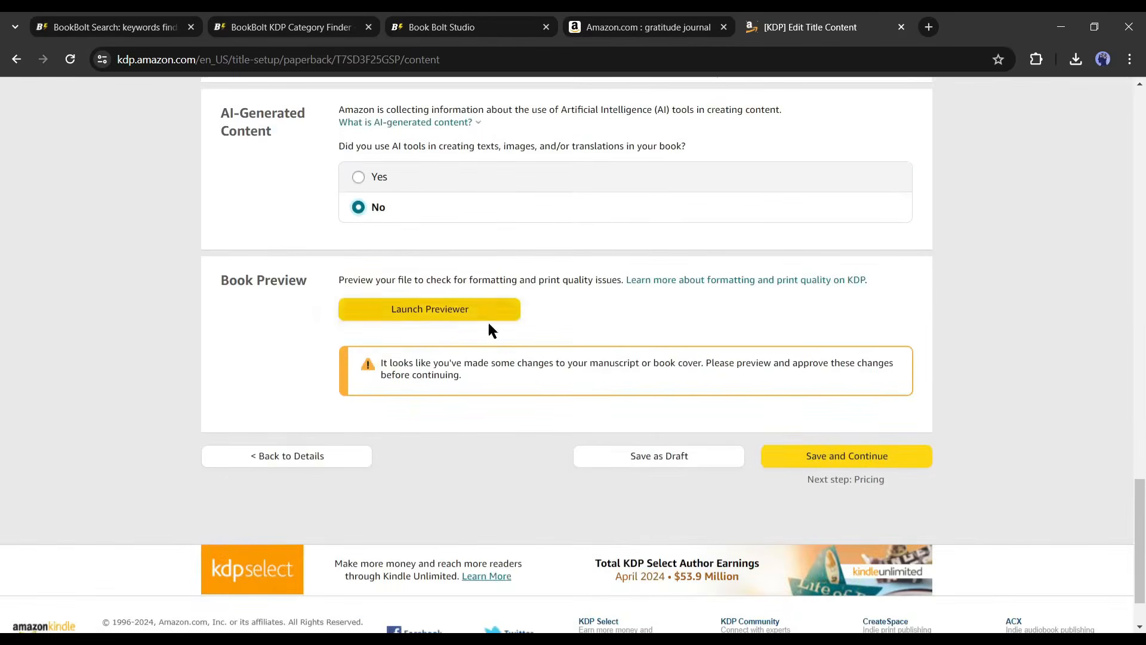
{"action": "scroll", "coordinate": [528, 355], "scroll_direction": "up", "scroll_amount": 1}
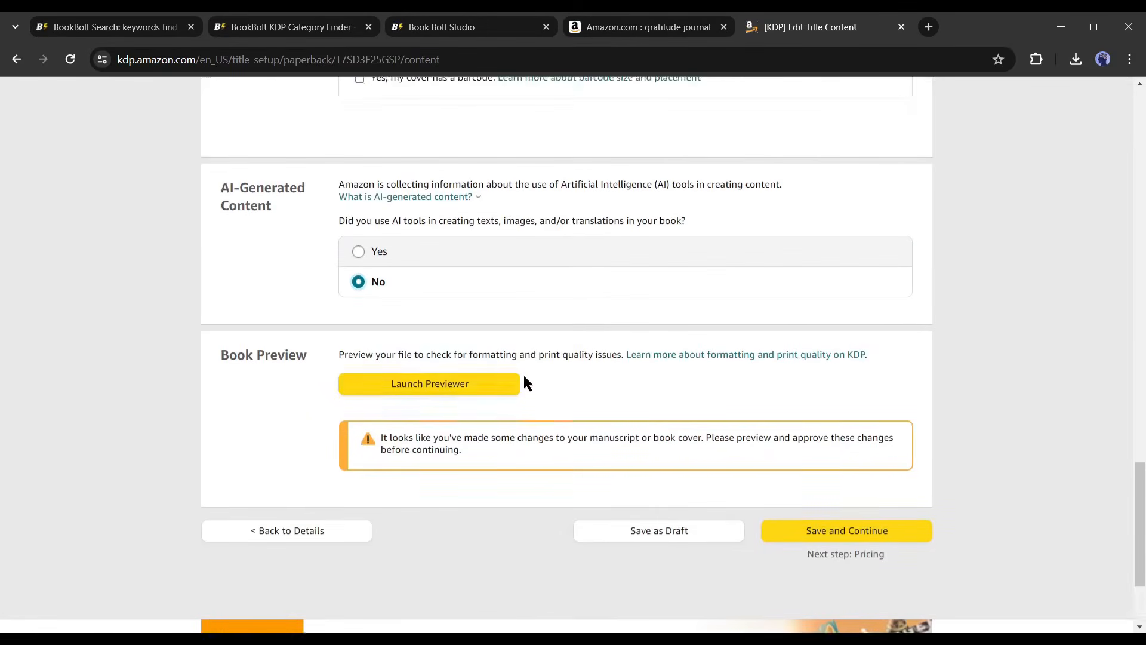
{"action": "left_click", "coordinate": [445, 387]}
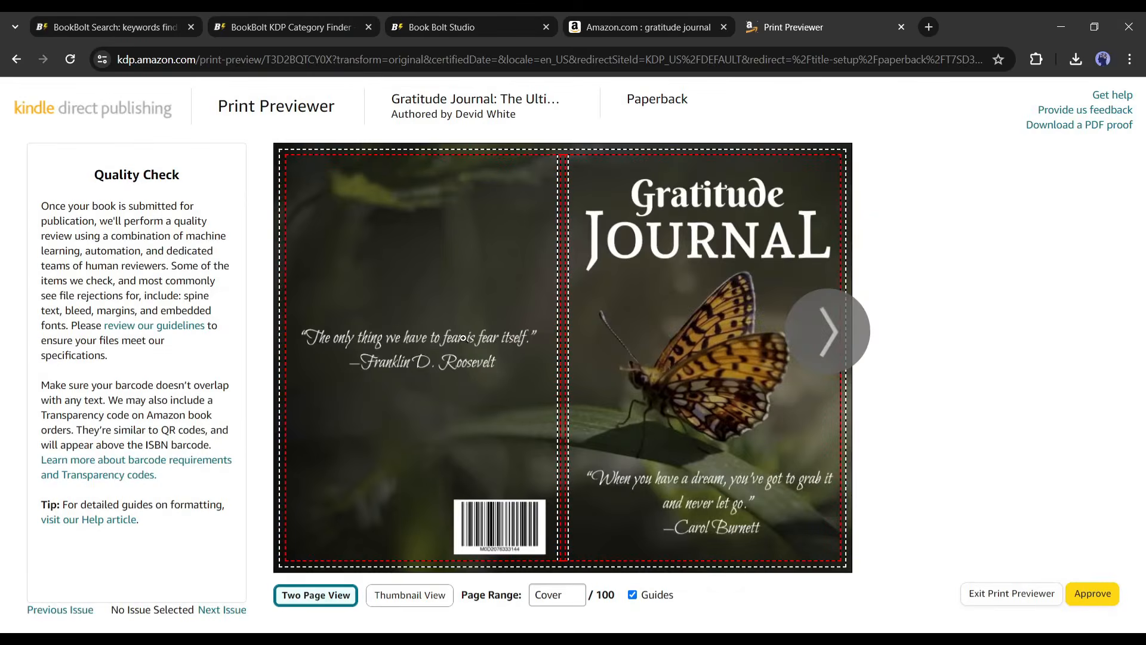
{"action": "left_click", "coordinate": [836, 329]}
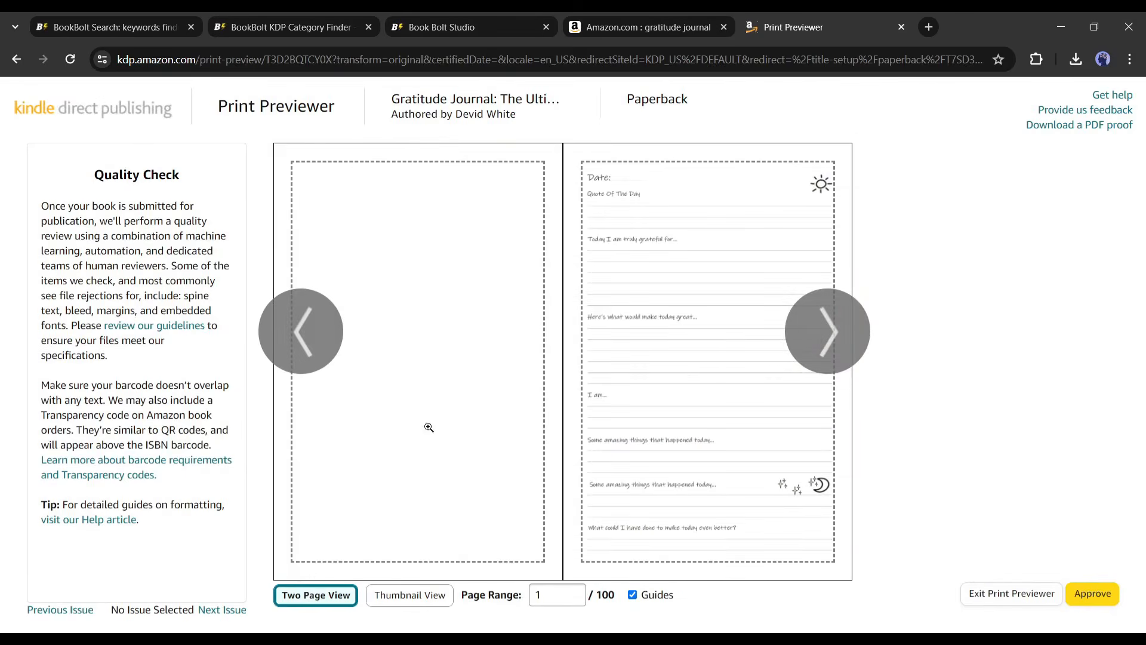
{"action": "left_click", "coordinate": [828, 333]}
{"action": "left_click", "coordinate": [828, 336]}
{"action": "left_click", "coordinate": [313, 327]}
{"action": "left_click", "coordinate": [313, 327]}
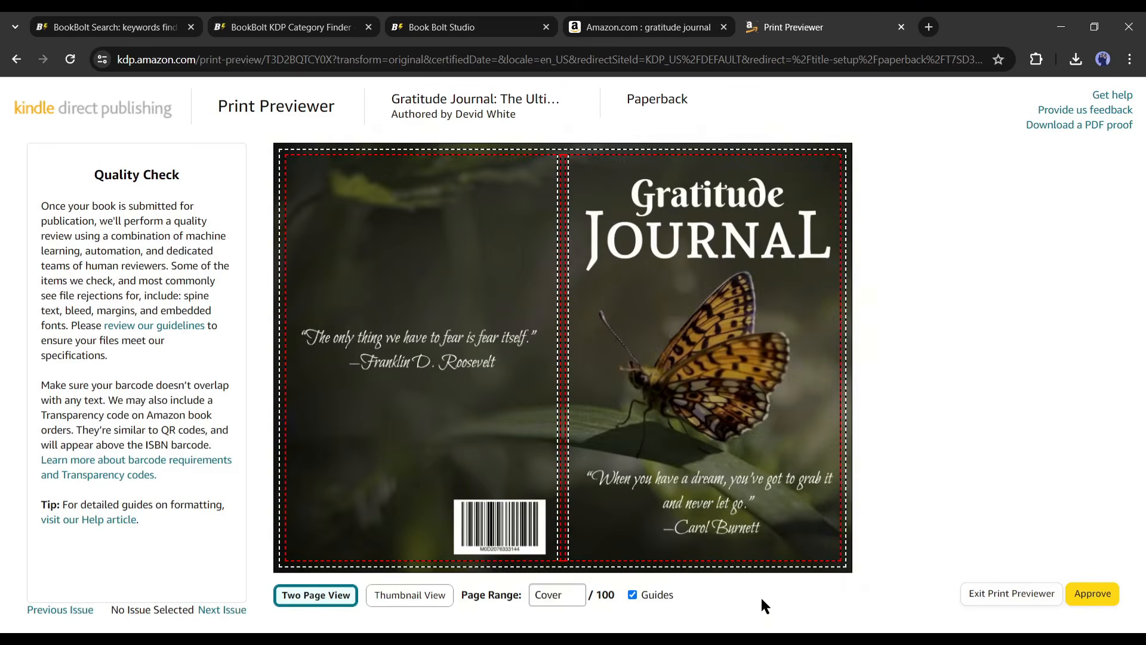
{"action": "left_click", "coordinate": [1098, 594]}
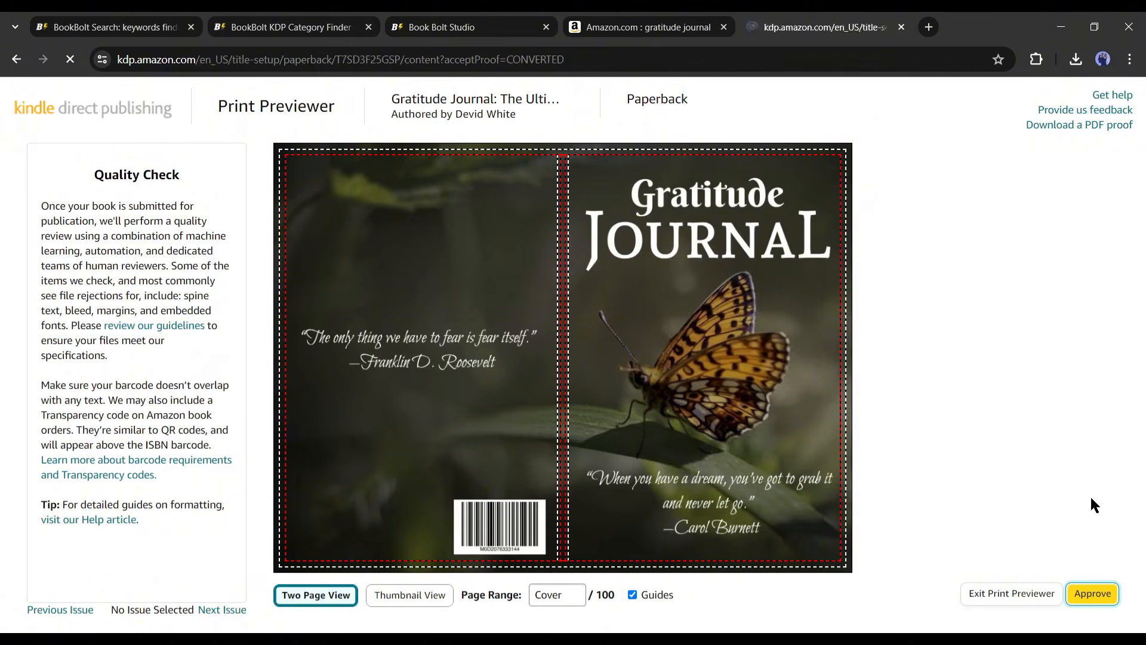
Check the Amazon.com printing cost in the content summary, then save and continue to pricing
{"action": "scroll", "coordinate": [647, 397], "scroll_direction": "down", "scroll_amount": 5}
{"action": "scroll", "coordinate": [646, 400], "scroll_direction": "down", "scroll_amount": 20}
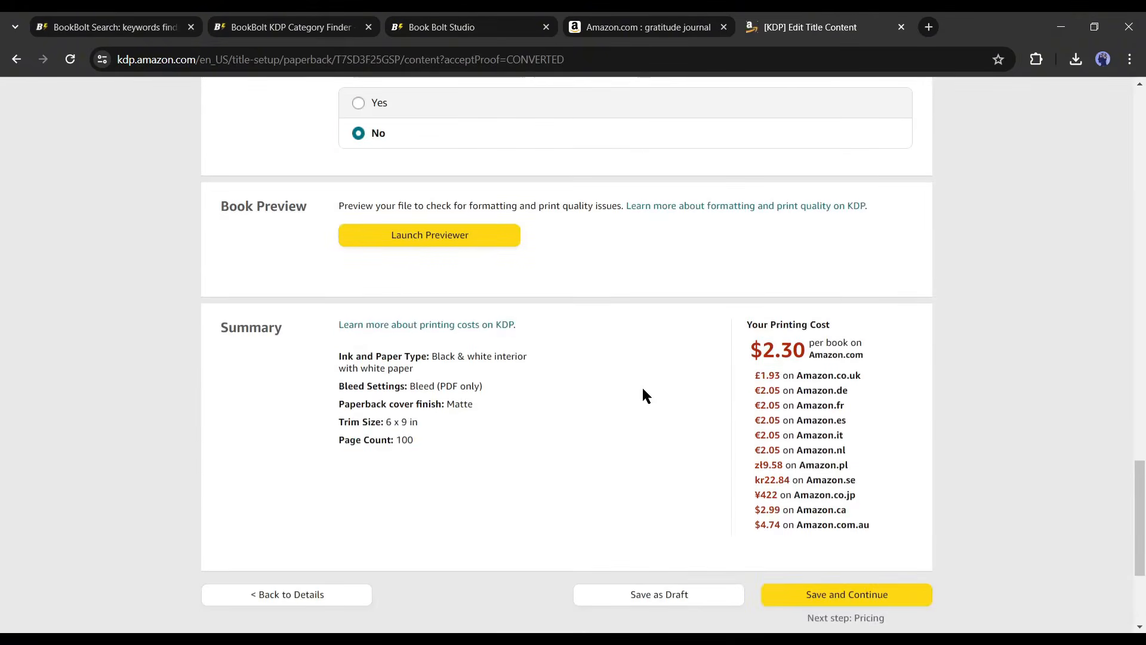
{"action": "left_click_drag", "start_coordinate": [763, 349], "coordinate": [804, 335]}
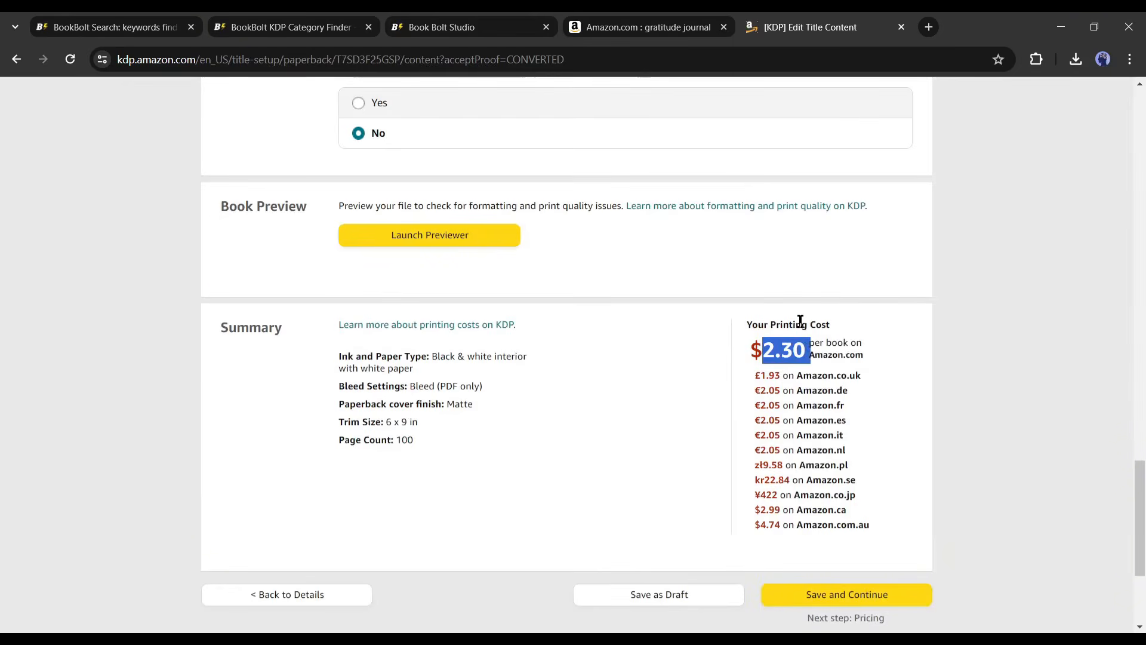
{"action": "left_click", "coordinate": [809, 384]}
{"action": "scroll", "coordinate": [808, 383], "scroll_direction": "down", "scroll_amount": 1}
{"action": "left_click", "coordinate": [856, 524]}
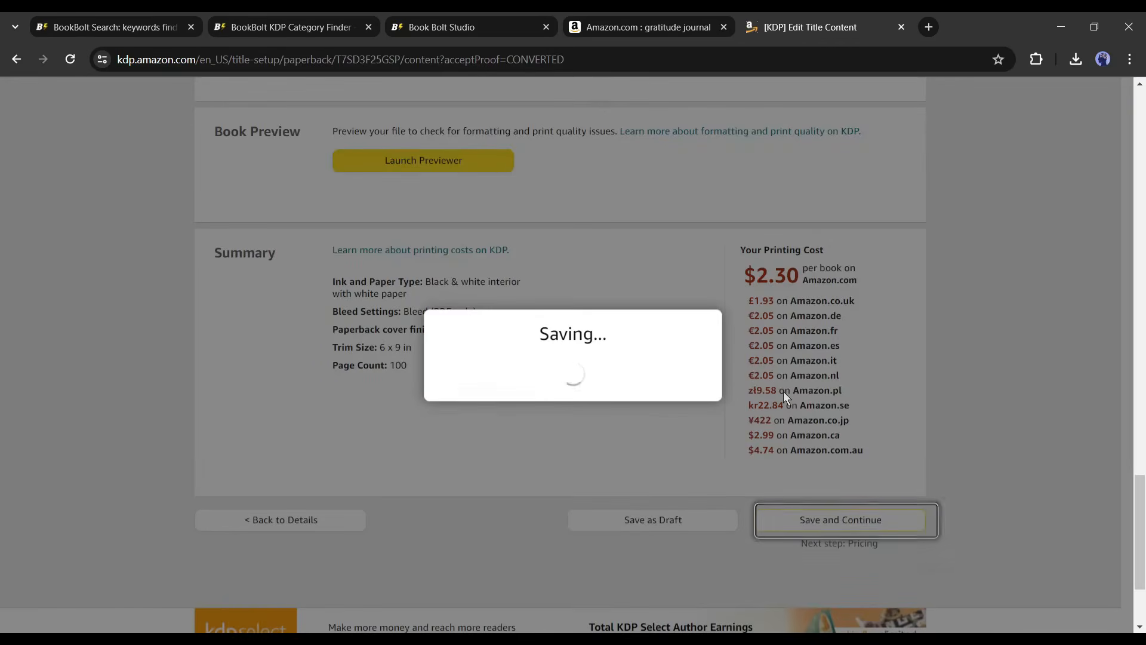
Set the Amazon.com list price to 14.99 USD and review the converted prices for the other marketplaces
{"action": "scroll", "coordinate": [377, 348], "scroll_direction": "down", "scroll_amount": 5}
{"action": "scroll", "coordinate": [377, 347], "scroll_direction": "down", "scroll_amount": 3}
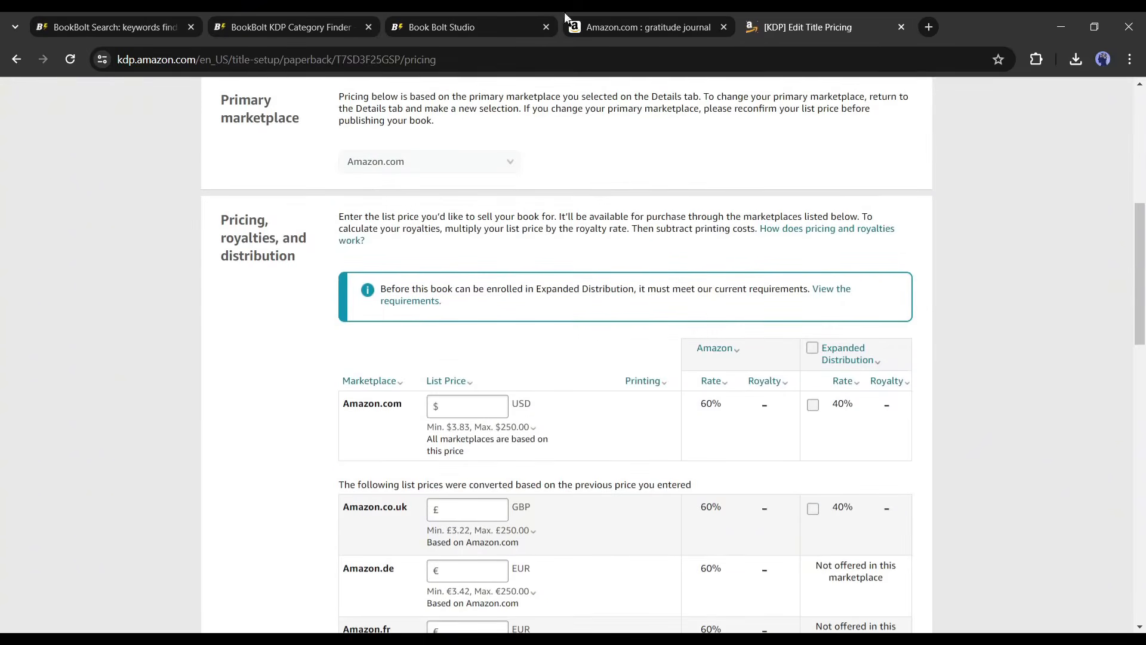
{"action": "left_click", "coordinate": [477, 412]}
{"action": "left_click", "coordinate": [583, 434]}
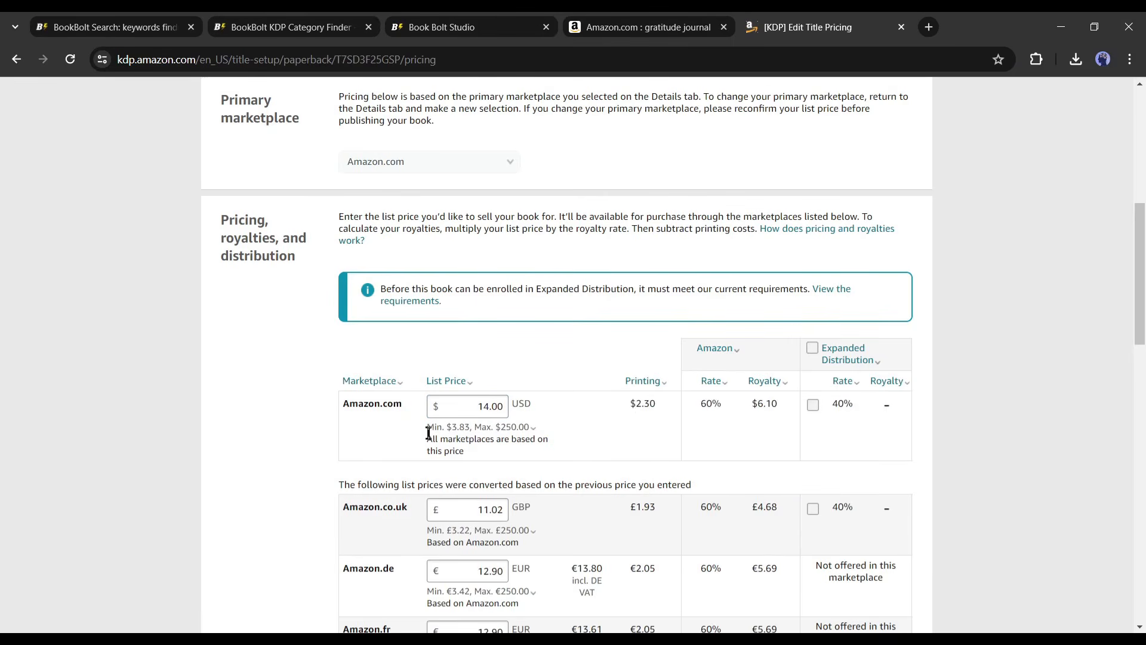
{"action": "left_click_drag", "start_coordinate": [489, 410], "coordinate": [493, 410]}
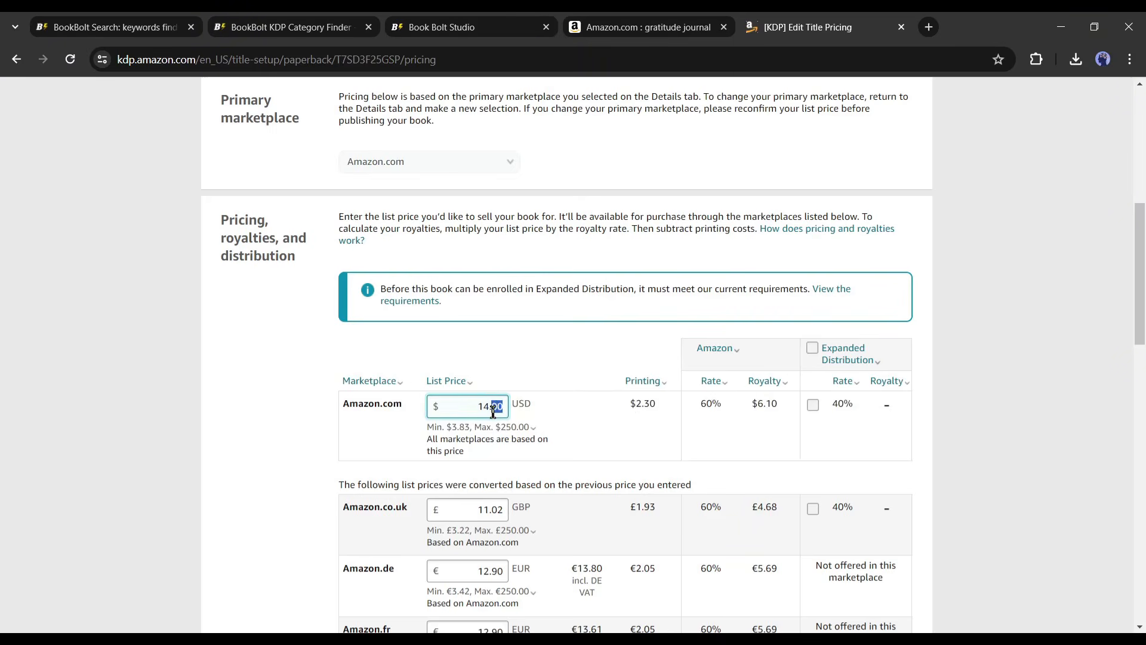
{"action": "type", "text": "99"}
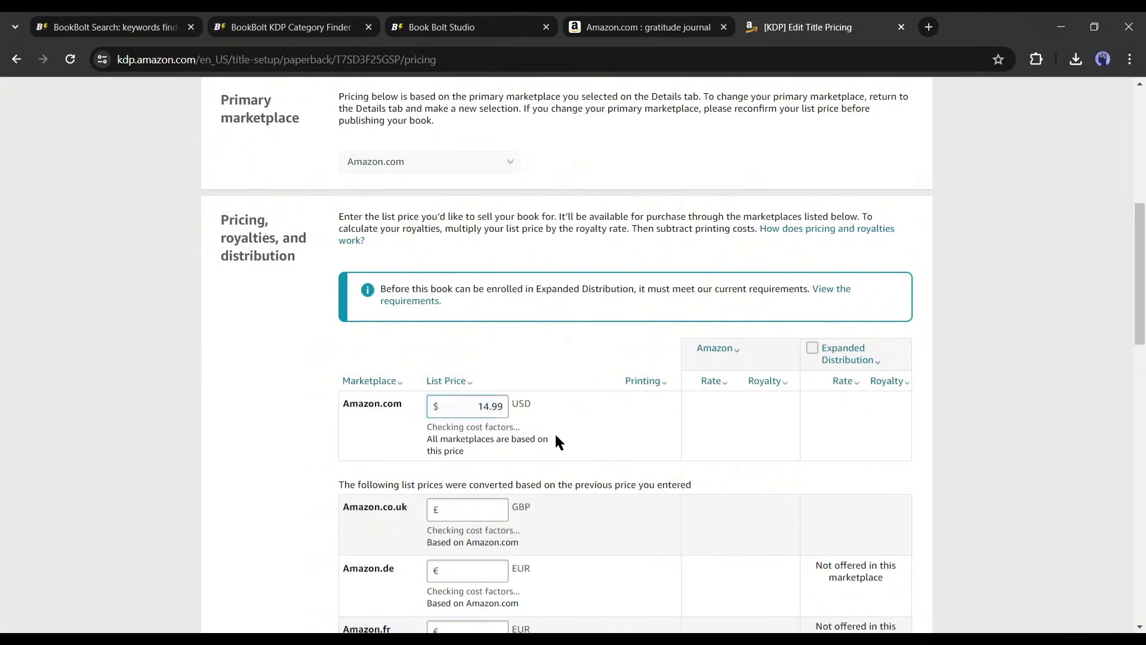
{"action": "left_click", "coordinate": [556, 436]}
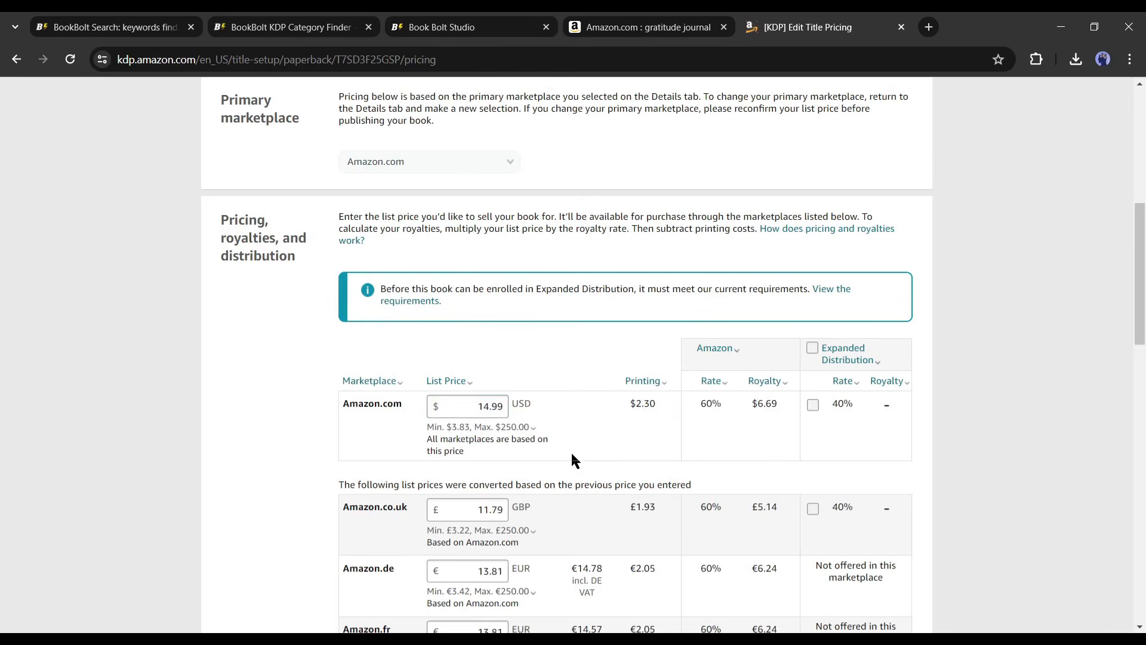
{"action": "scroll", "coordinate": [576, 460], "scroll_direction": "down", "scroll_amount": 2}
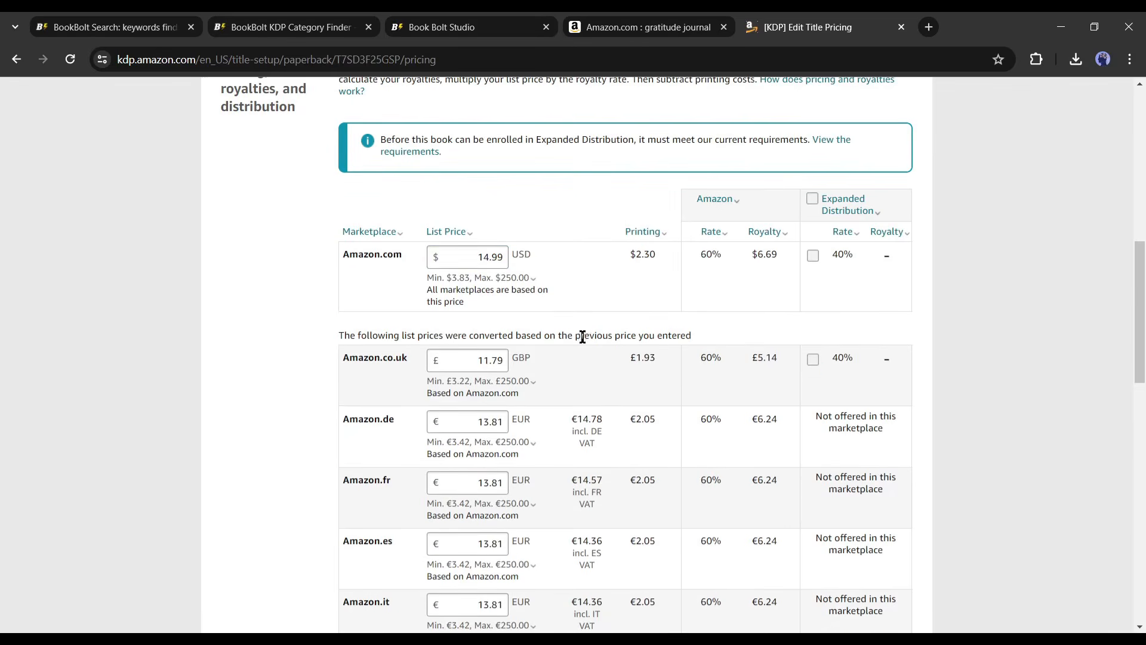
{"action": "scroll", "coordinate": [602, 374], "scroll_direction": "down", "scroll_amount": 8}
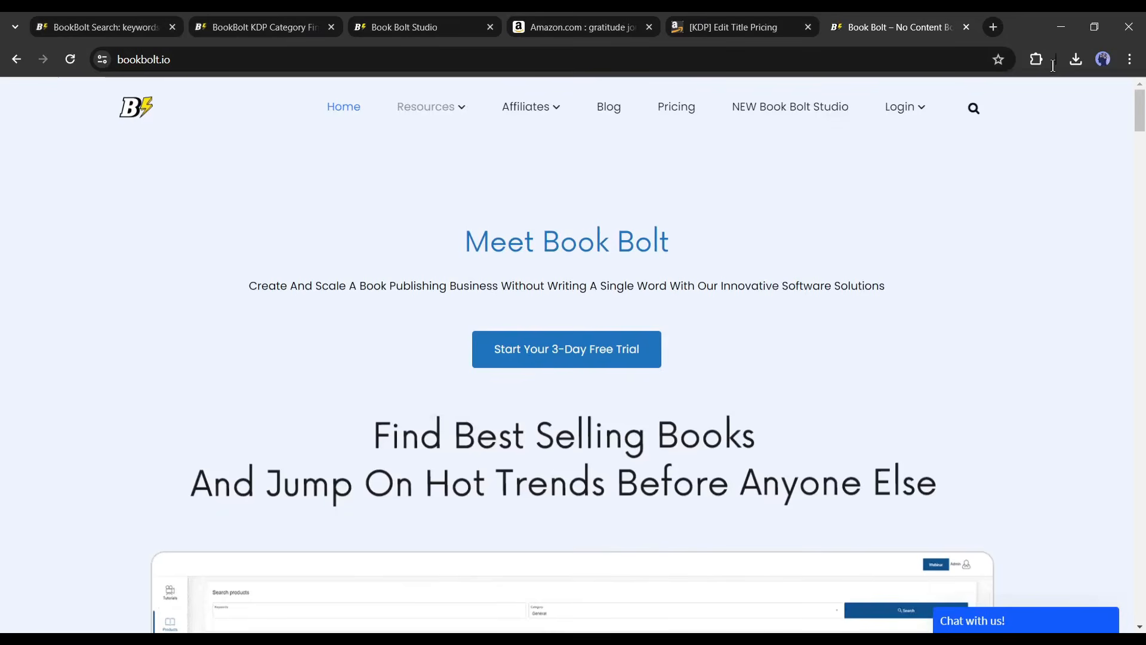
Examine Book Bolt's monthly pricing plans, comparing the prices and included features of Newbie and Pro
{"action": "left_click", "coordinate": [681, 114]}
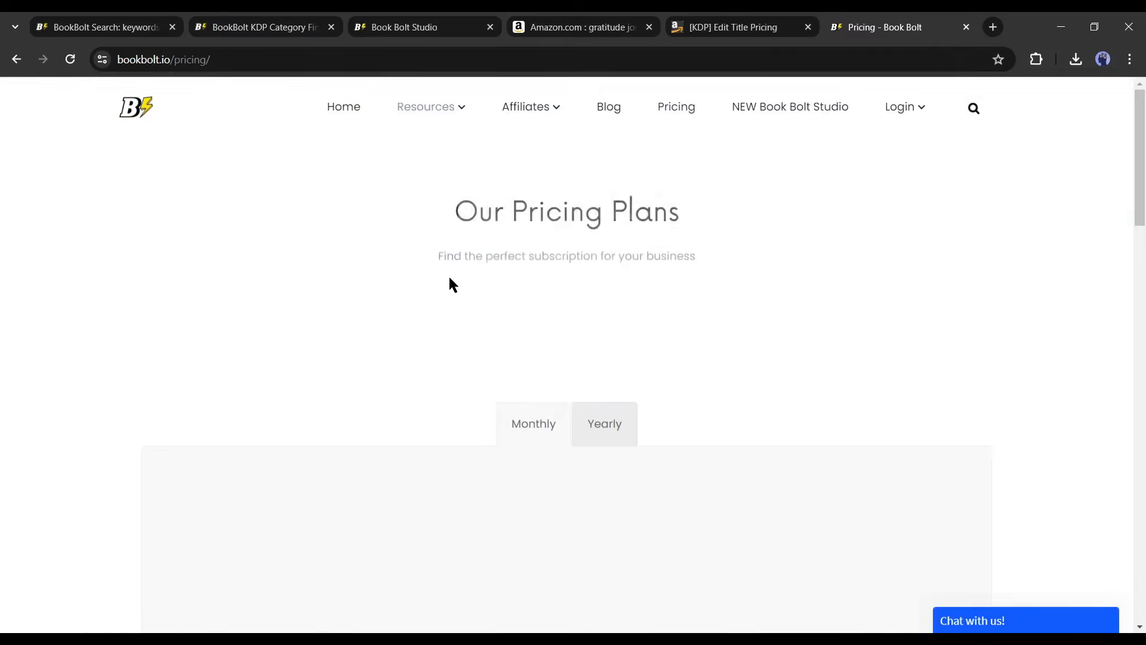
{"action": "scroll", "coordinate": [353, 295], "scroll_direction": "down", "scroll_amount": 4}
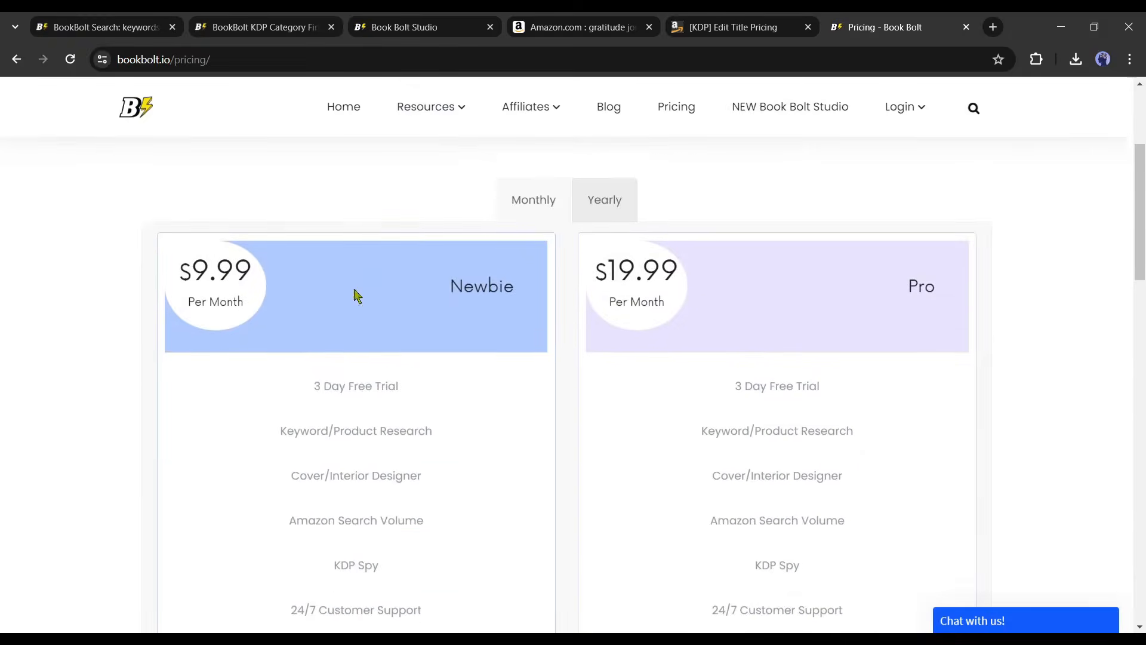
{"action": "scroll", "coordinate": [352, 275], "scroll_direction": "down", "scroll_amount": 1}
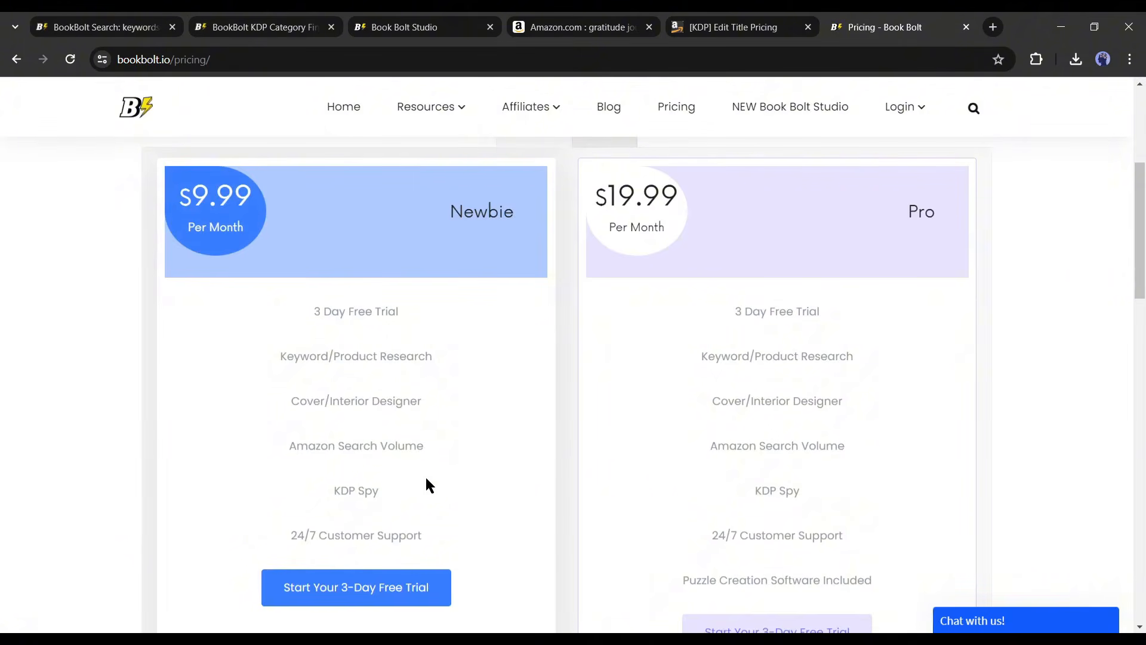
{"action": "scroll", "coordinate": [759, 420], "scroll_direction": "up", "scroll_amount": 1}
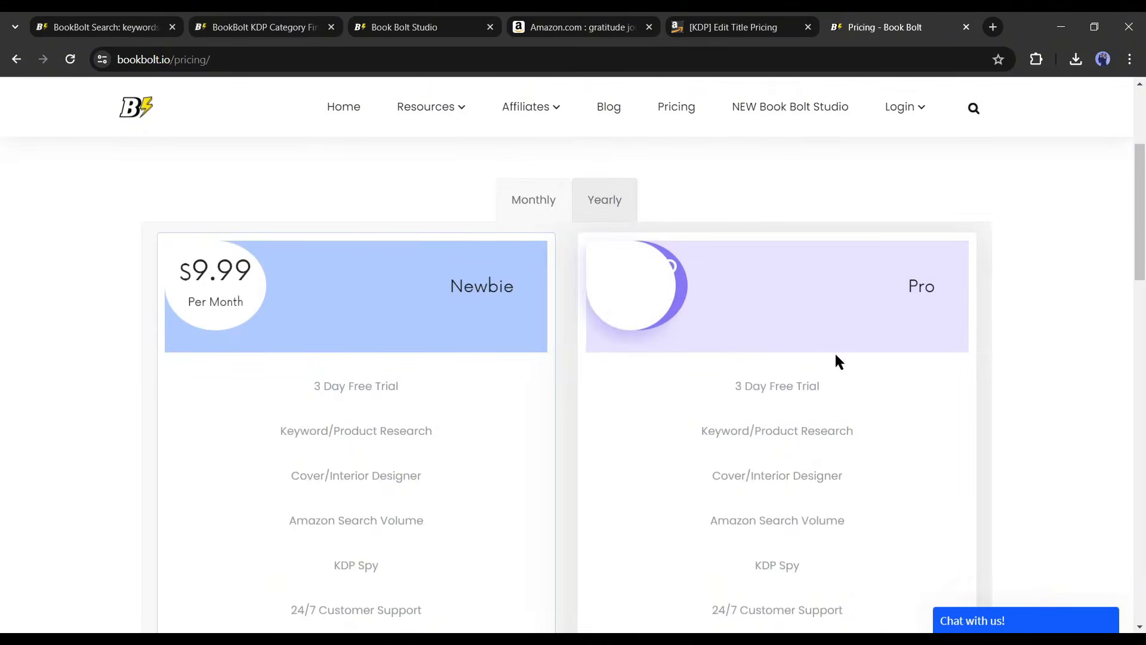
{"action": "scroll", "coordinate": [833, 358], "scroll_direction": "down", "scroll_amount": 3}
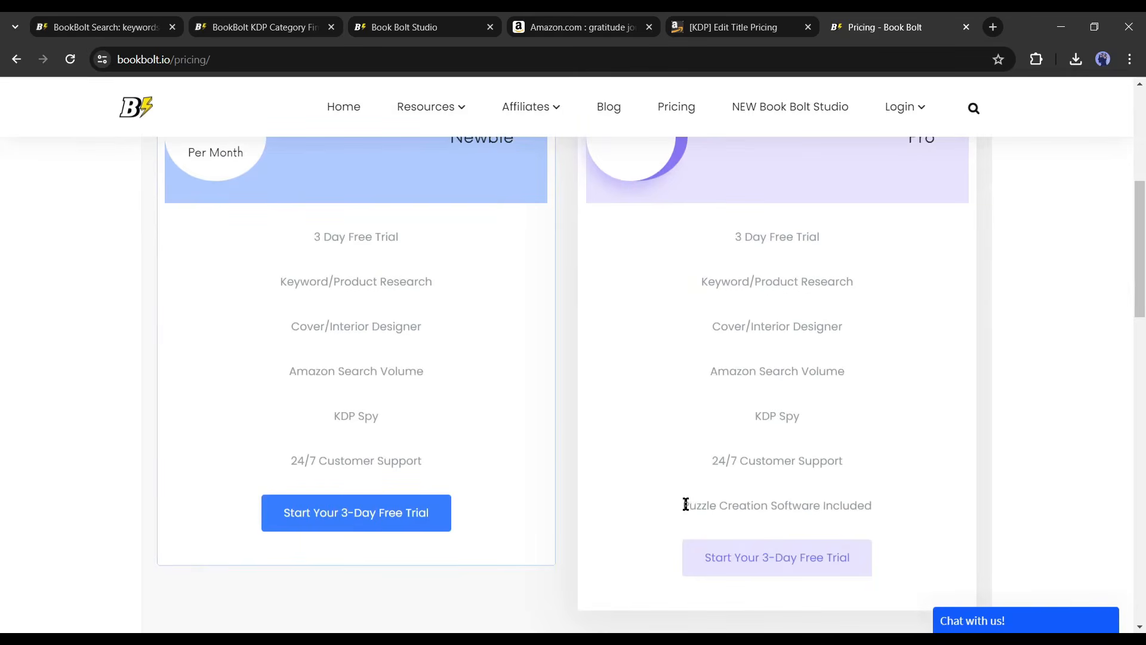
{"action": "left_click_drag", "start_coordinate": [686, 504], "coordinate": [871, 503]}
{"action": "left_click", "coordinate": [817, 504]}
{"action": "scroll", "coordinate": [818, 368], "scroll_direction": "up", "scroll_amount": 5}
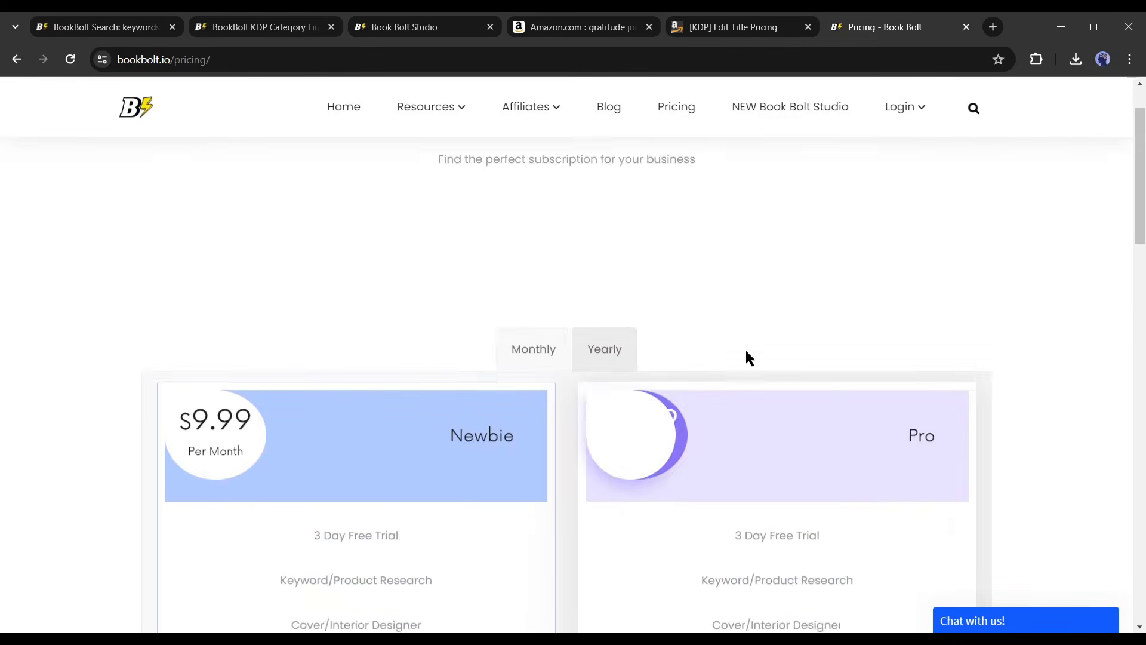